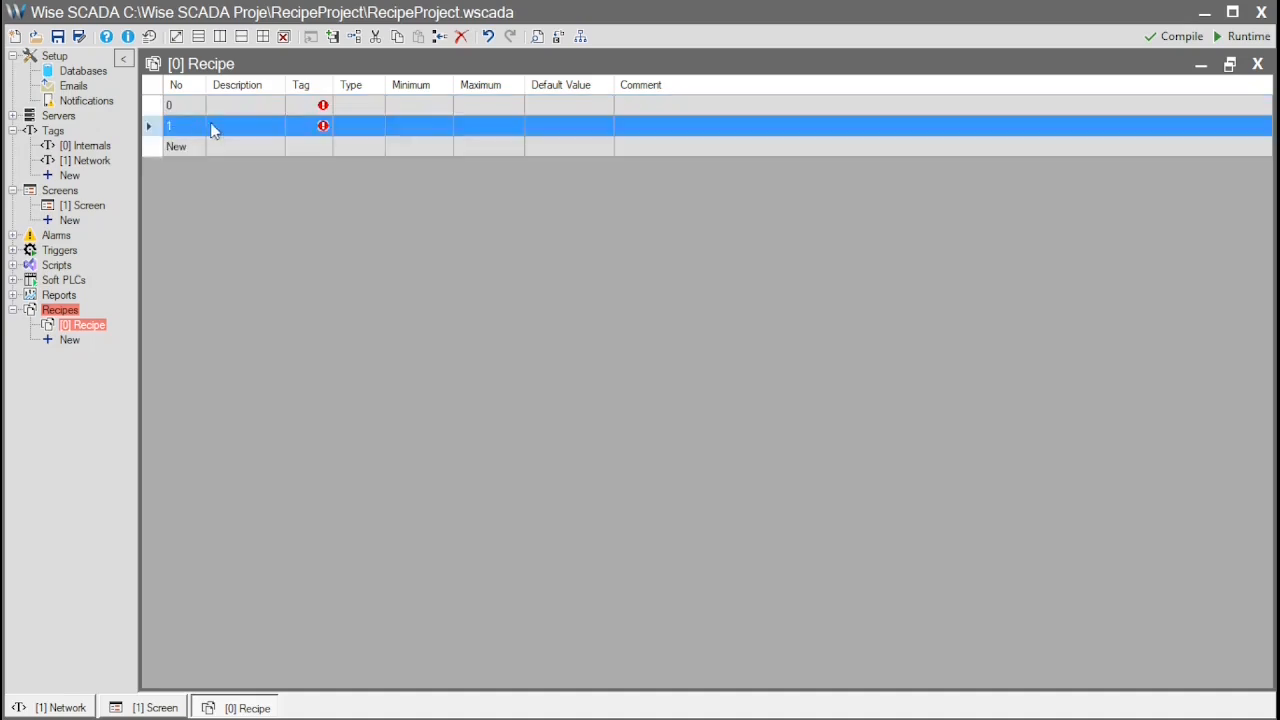
# Assign _Tag to recipe row 0 and _Tag_3 to recipe row 1
pyautogui.click(303, 106)
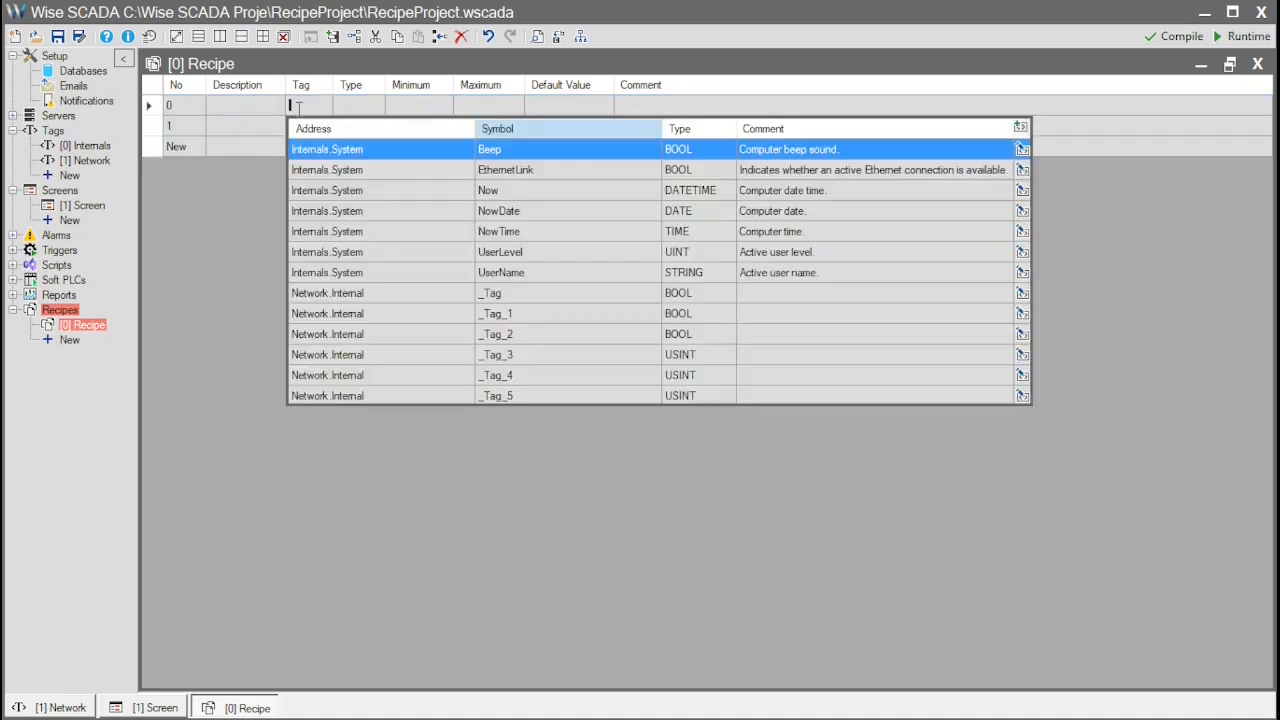
pyautogui.click(424, 298)
pyautogui.click(300, 128)
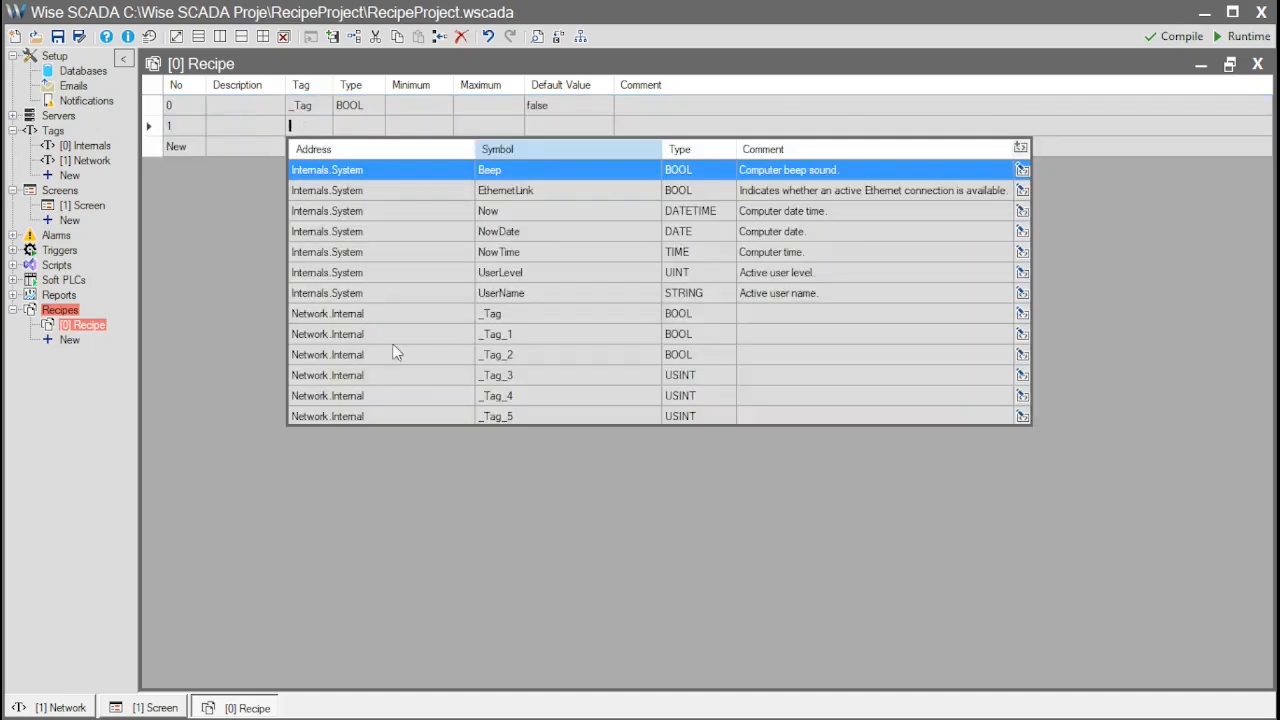
pyautogui.click(392, 376)
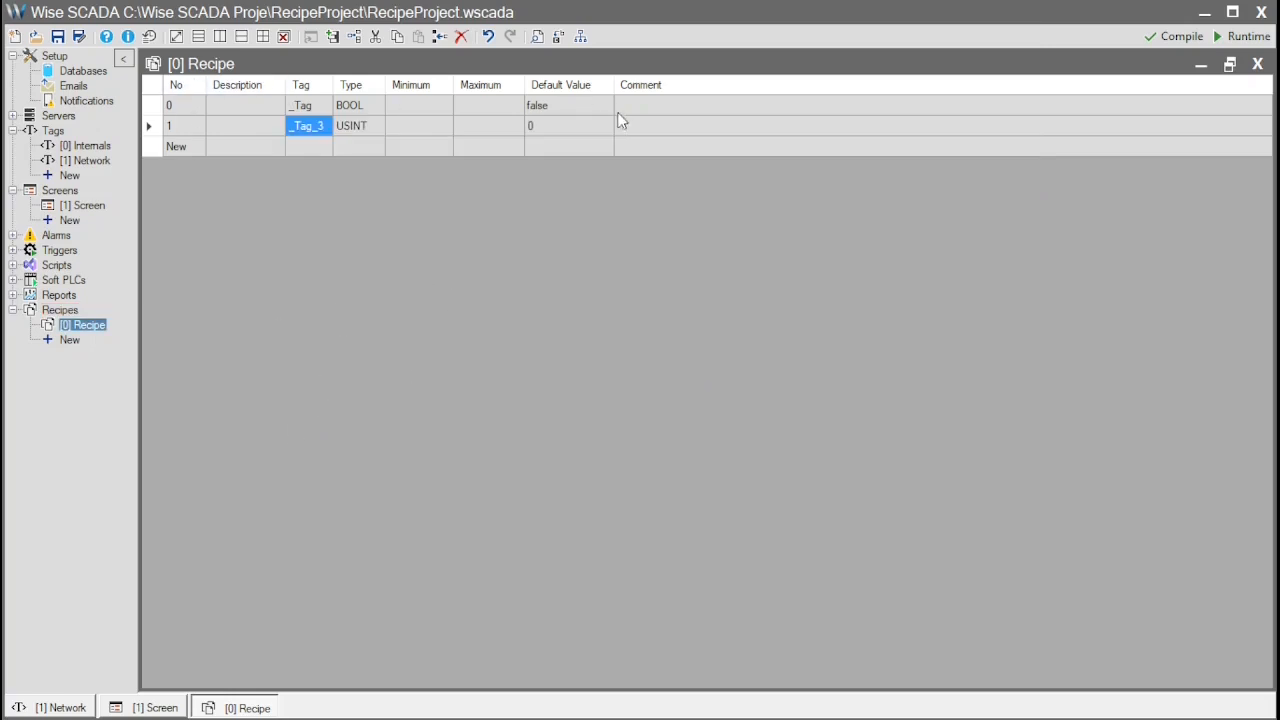
# Place a RecipeManager control on the screen and resize it to about 676 x 305
pyautogui.click(168, 707)
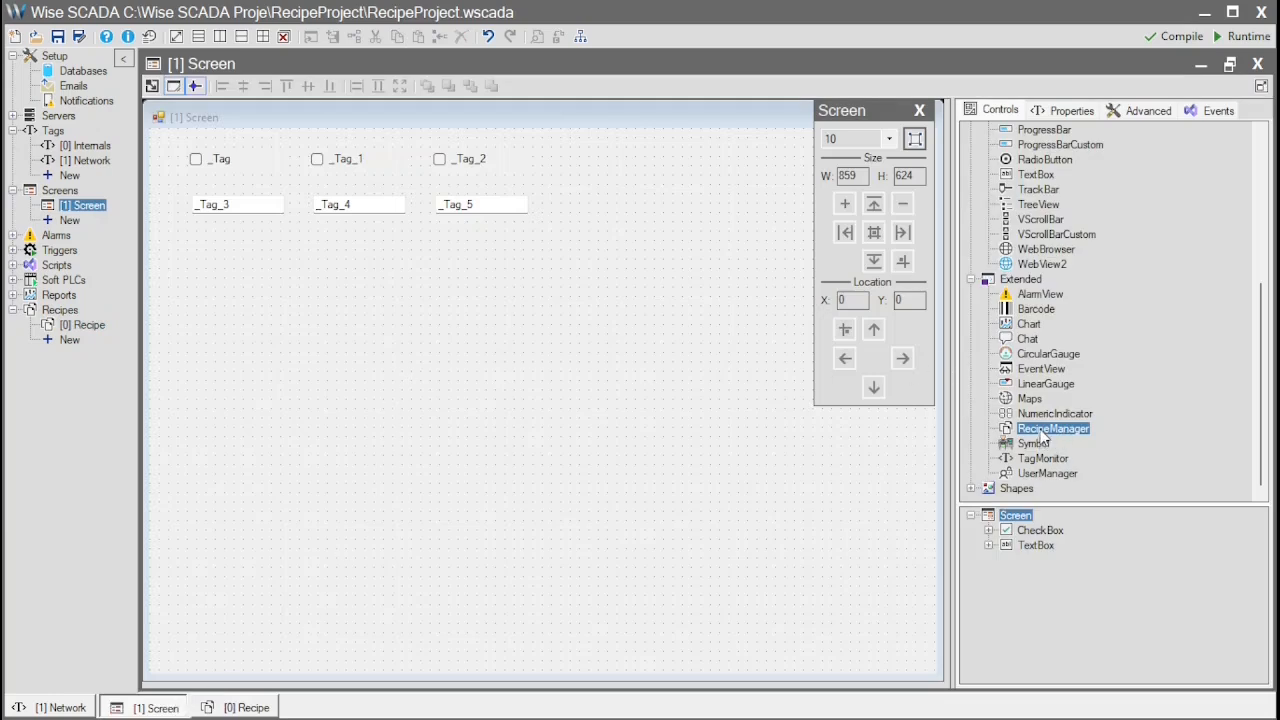
pyautogui.moveTo(1045, 443); pyautogui.dragTo(386, 362)
pyautogui.moveTo(184, 270); pyautogui.dragTo(187, 262)
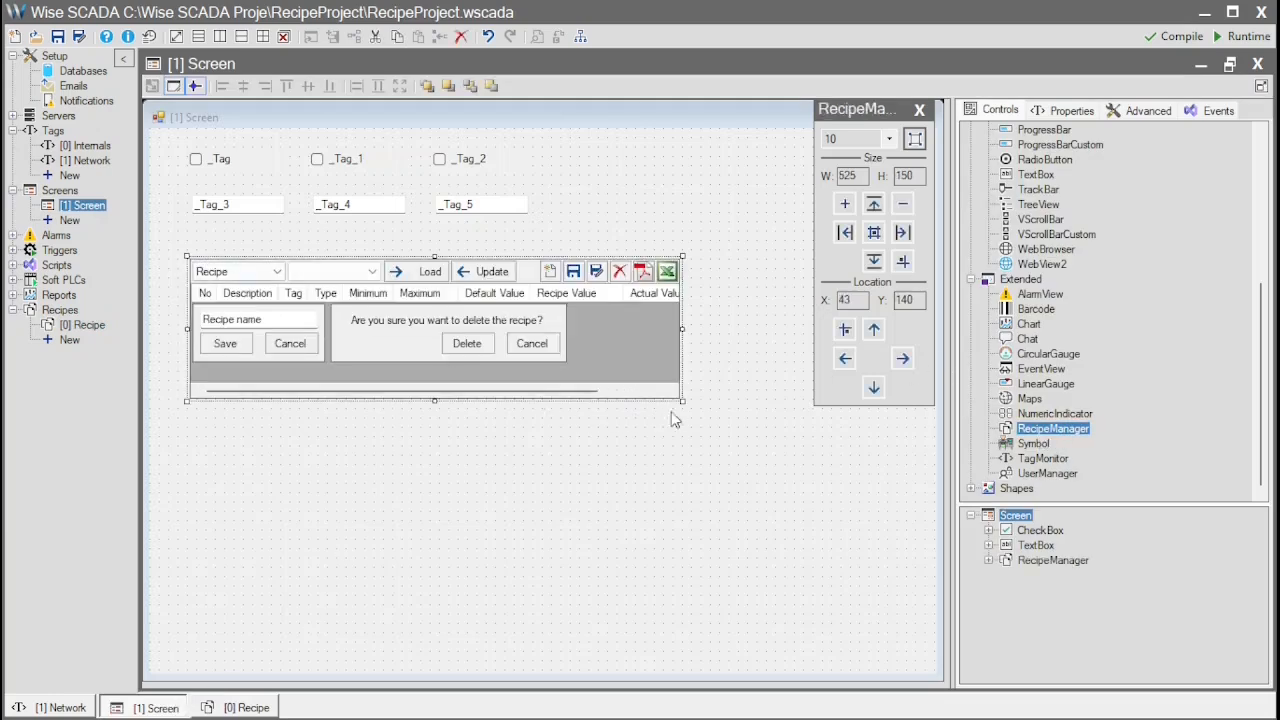
pyautogui.moveTo(679, 395); pyautogui.dragTo(823, 545)
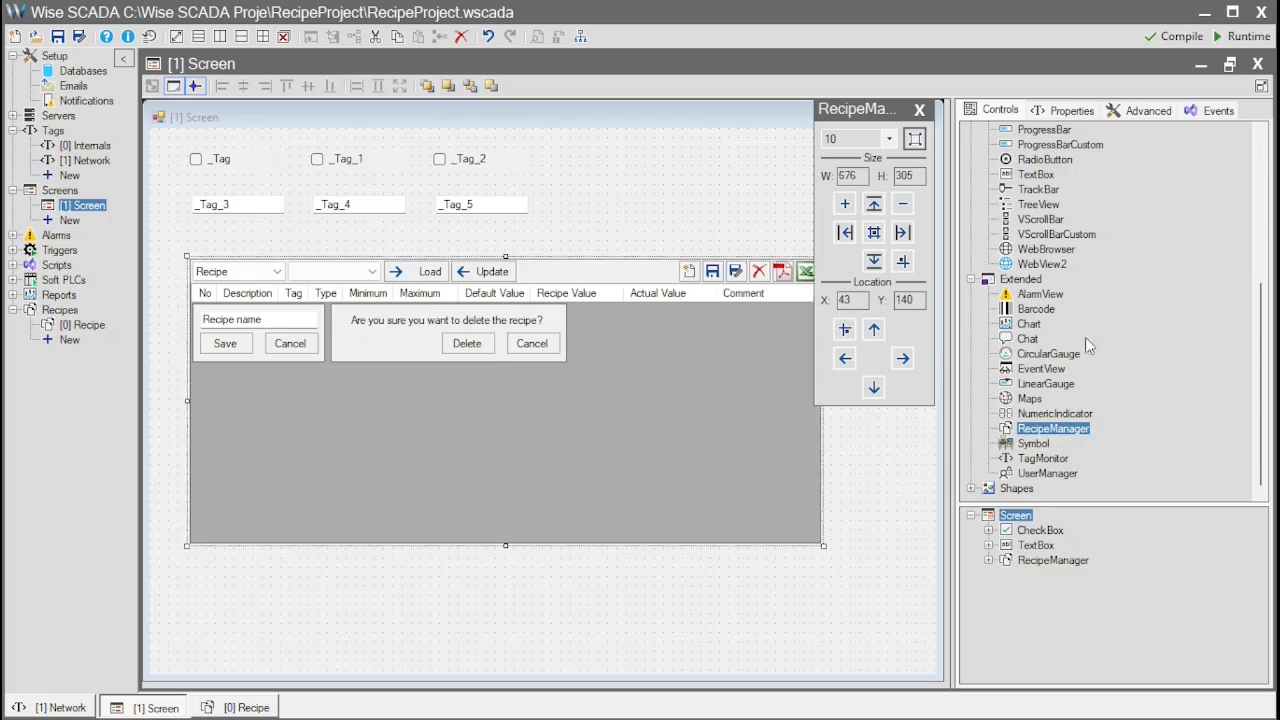
# Start the runtime, saving the project first
pyautogui.click(1248, 36)
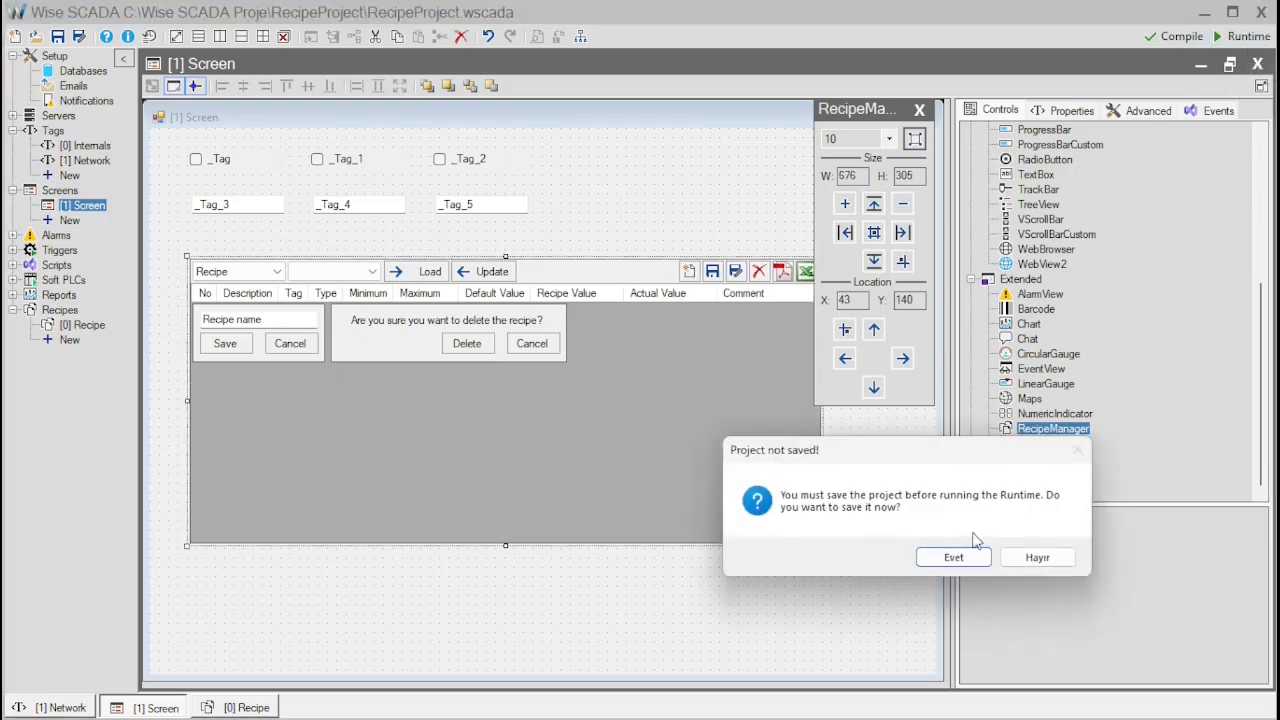
pyautogui.click(952, 557)
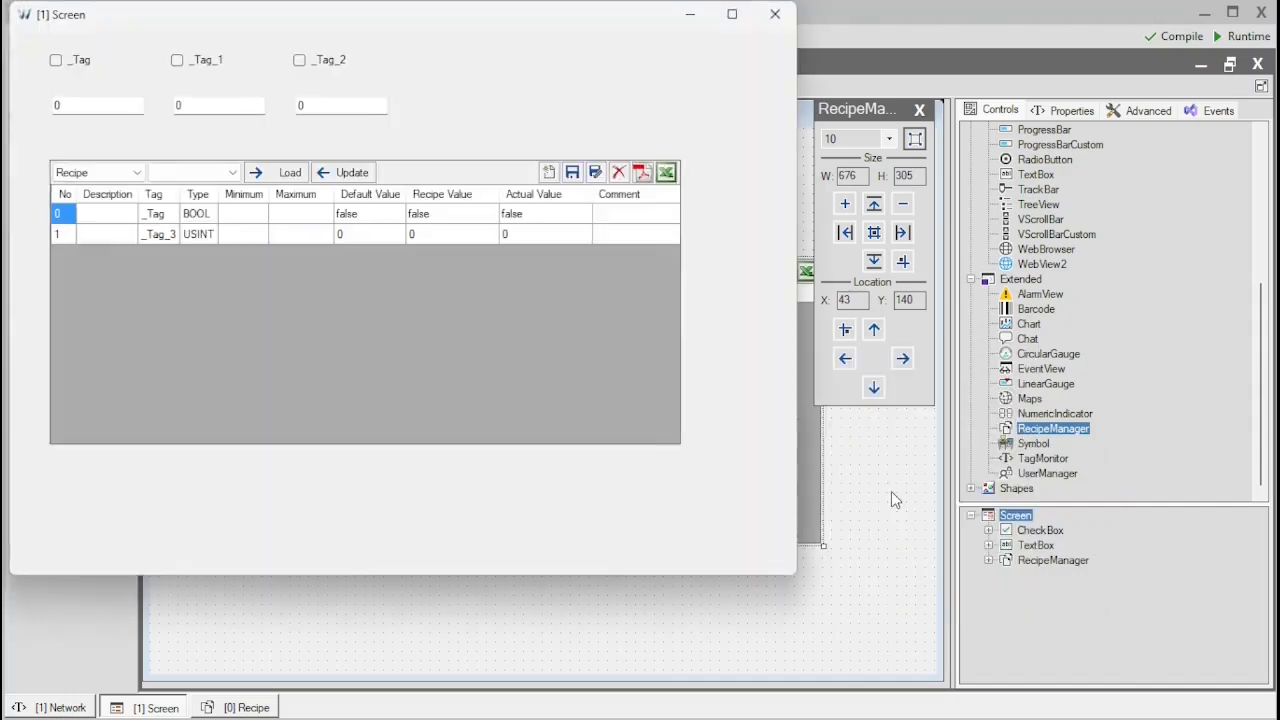
# Select the Recipe table and set the recipe values to true for _Tag and 50 for _Tag_3
pyautogui.click(135, 175)
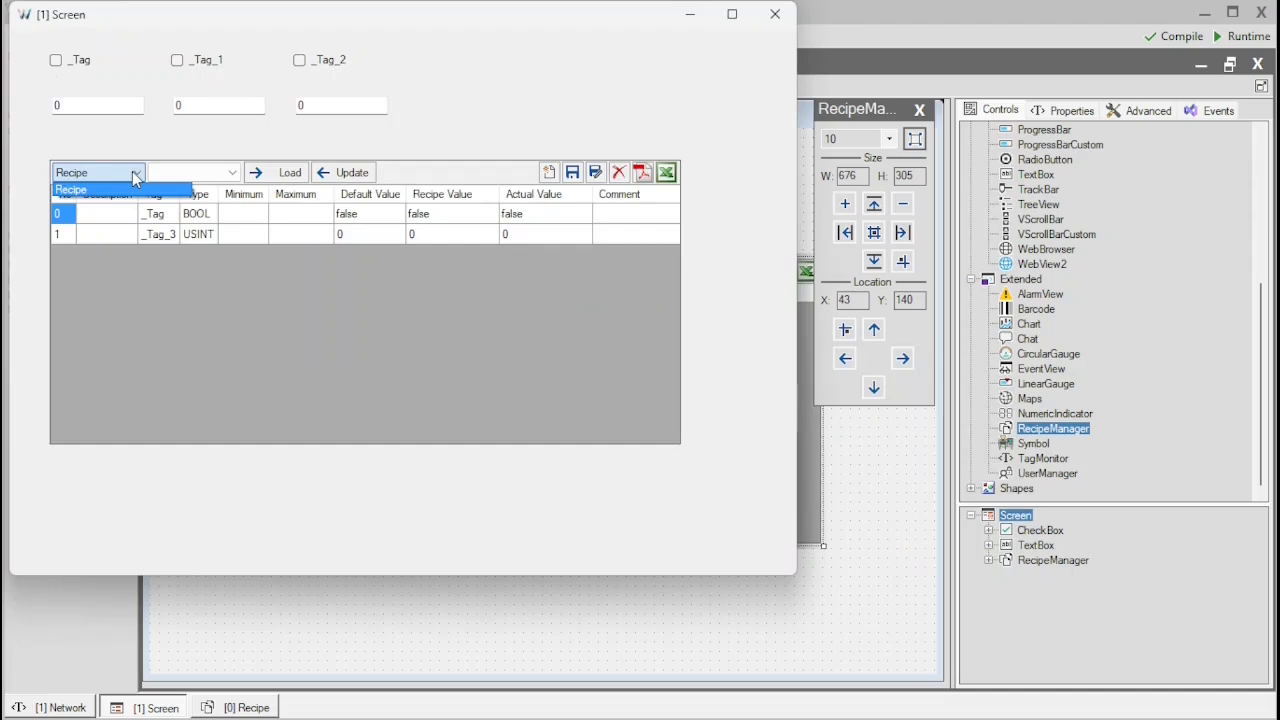
pyautogui.click(130, 189)
pyautogui.click(233, 176)
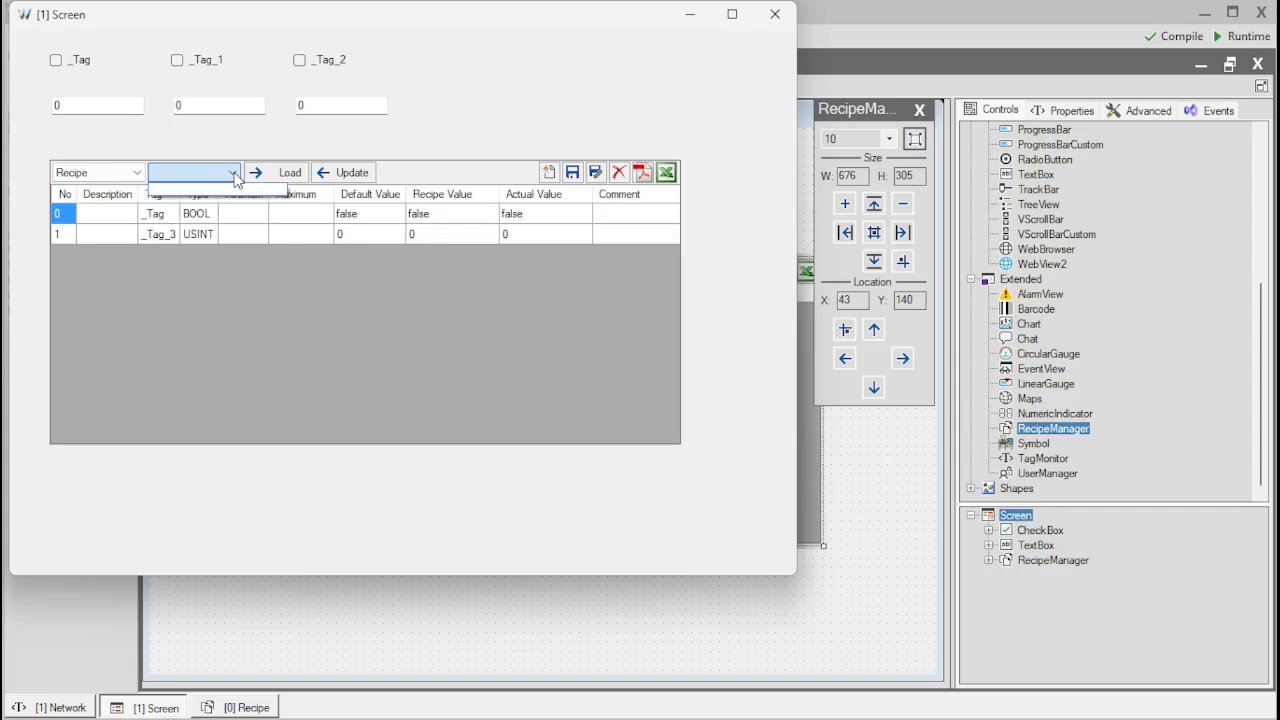
pyautogui.click(234, 176)
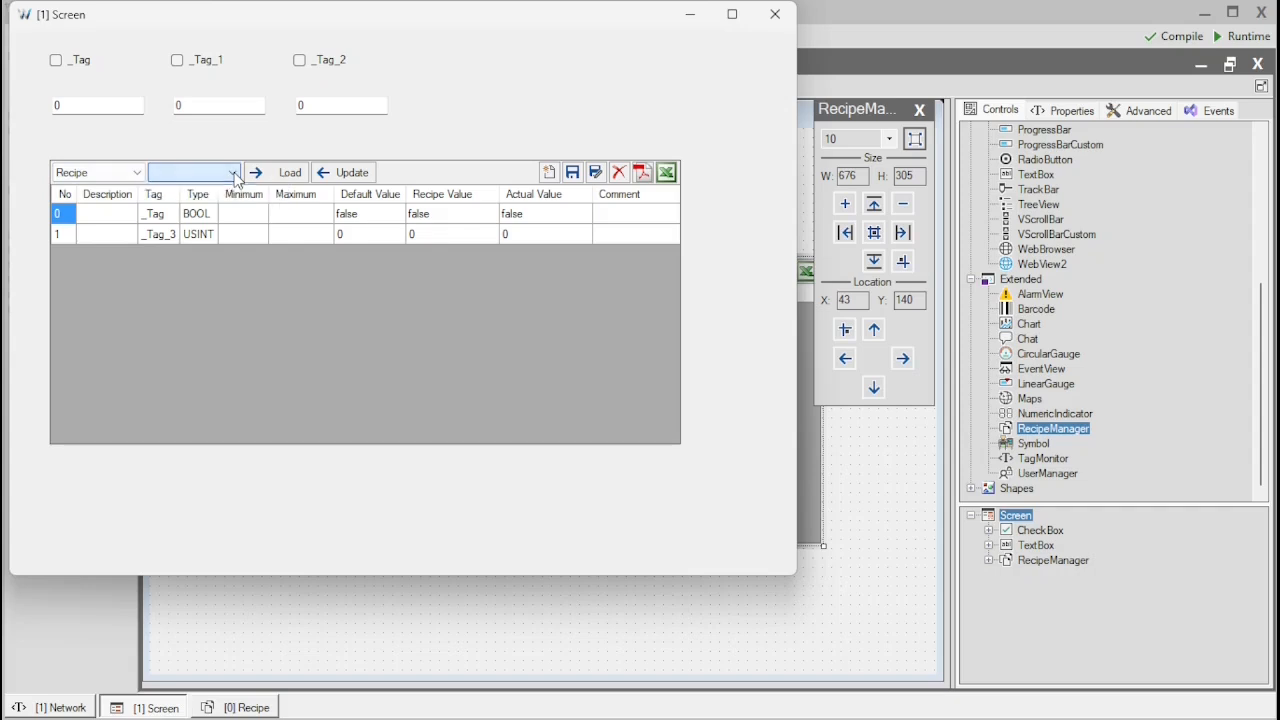
pyautogui.click(459, 218)
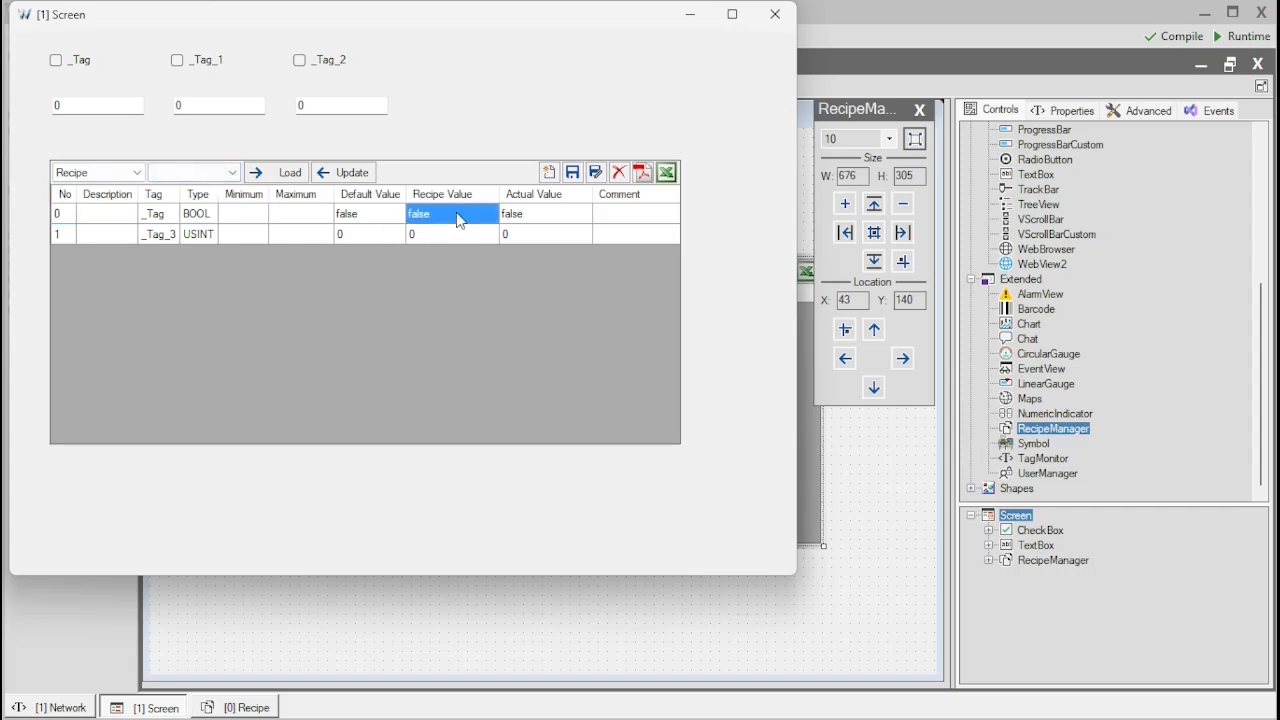
pyautogui.click(459, 216)
pyautogui.write('true')
pyautogui.click(445, 236)
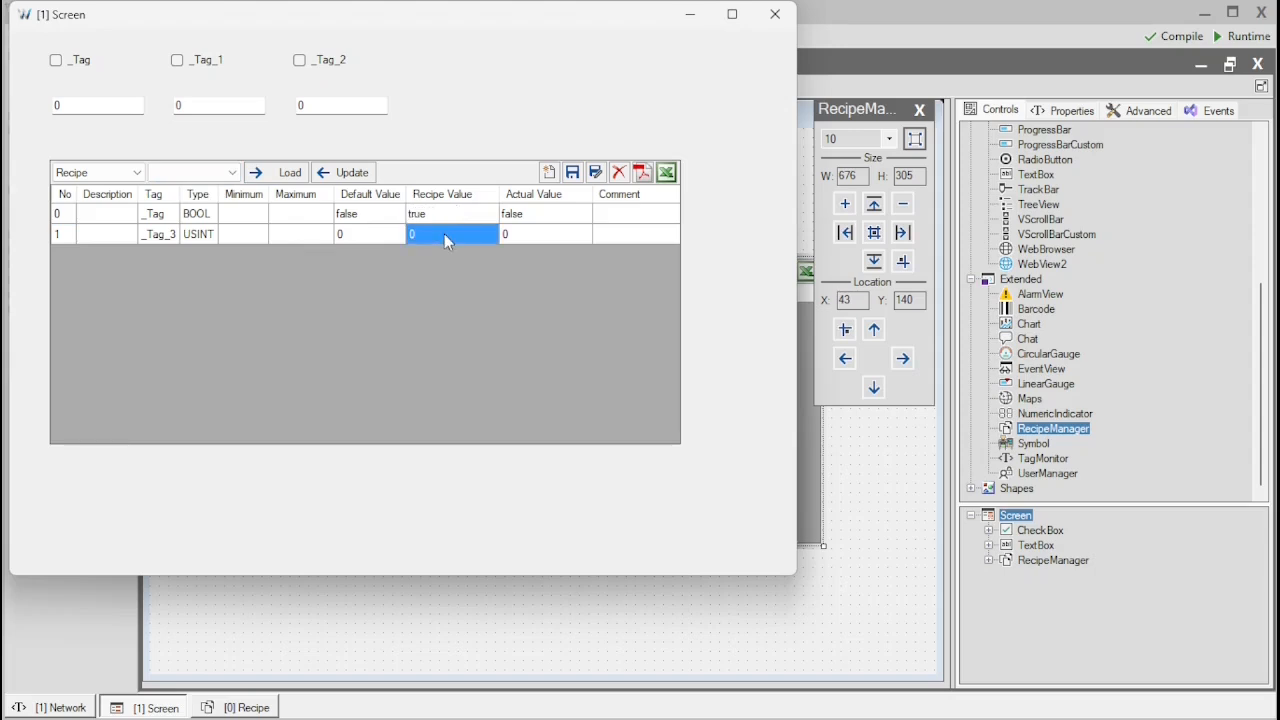
pyautogui.click(444, 234)
pyautogui.write('50')
pyautogui.press('Return')
# Save these values as a new recipe named Recipe1
pyautogui.click(595, 173)
pyautogui.moveTo(372, 288); pyautogui.dragTo(345, 289)
pyautogui.press('BackSpace')
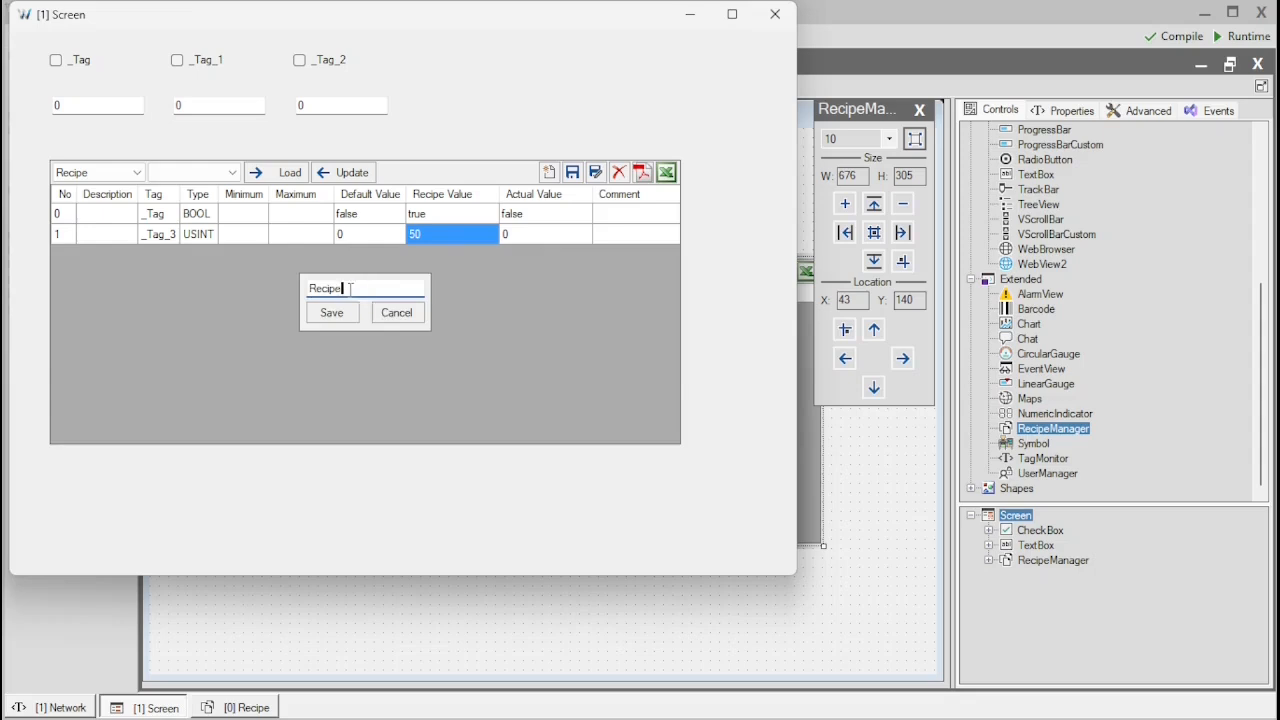
pyautogui.write('1')
pyautogui.click(332, 313)
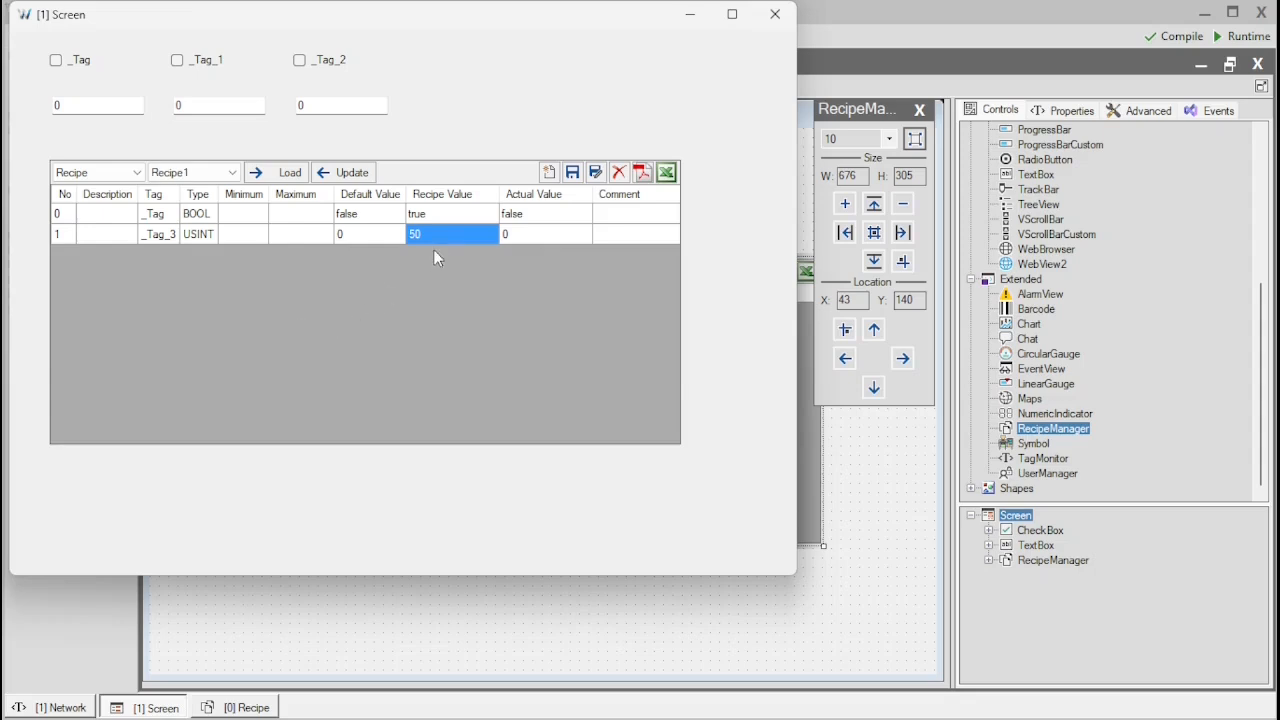
# Change the recipe values to false for _Tag and 60 for _Tag_3
pyautogui.click(446, 216)
pyautogui.click(449, 220)
pyautogui.press('BackSpace')
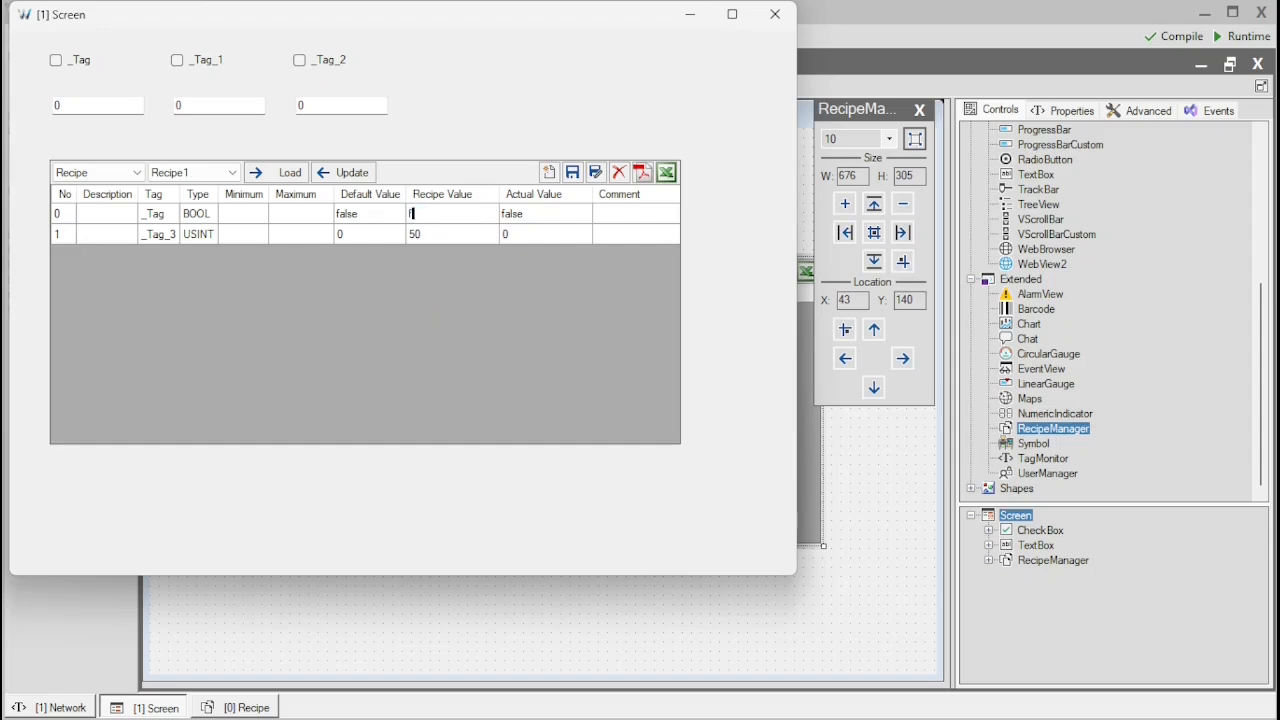
pyautogui.write('false')
pyautogui.click(444, 233)
pyautogui.click(444, 234)
pyautogui.write('60')
pyautogui.press('Return')
# Save these values as a new recipe named Recipe2
pyautogui.click(595, 174)
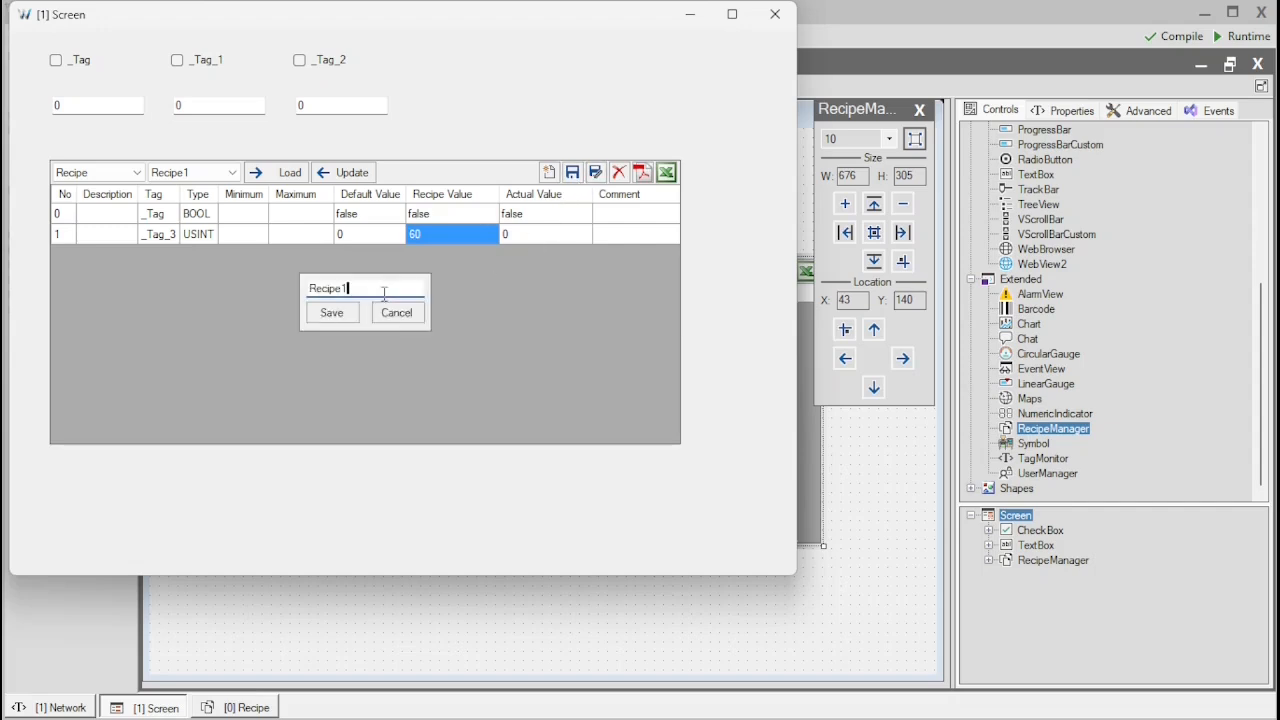
pyautogui.press('BackSpace')
pyautogui.write('2')
pyautogui.click(335, 313)
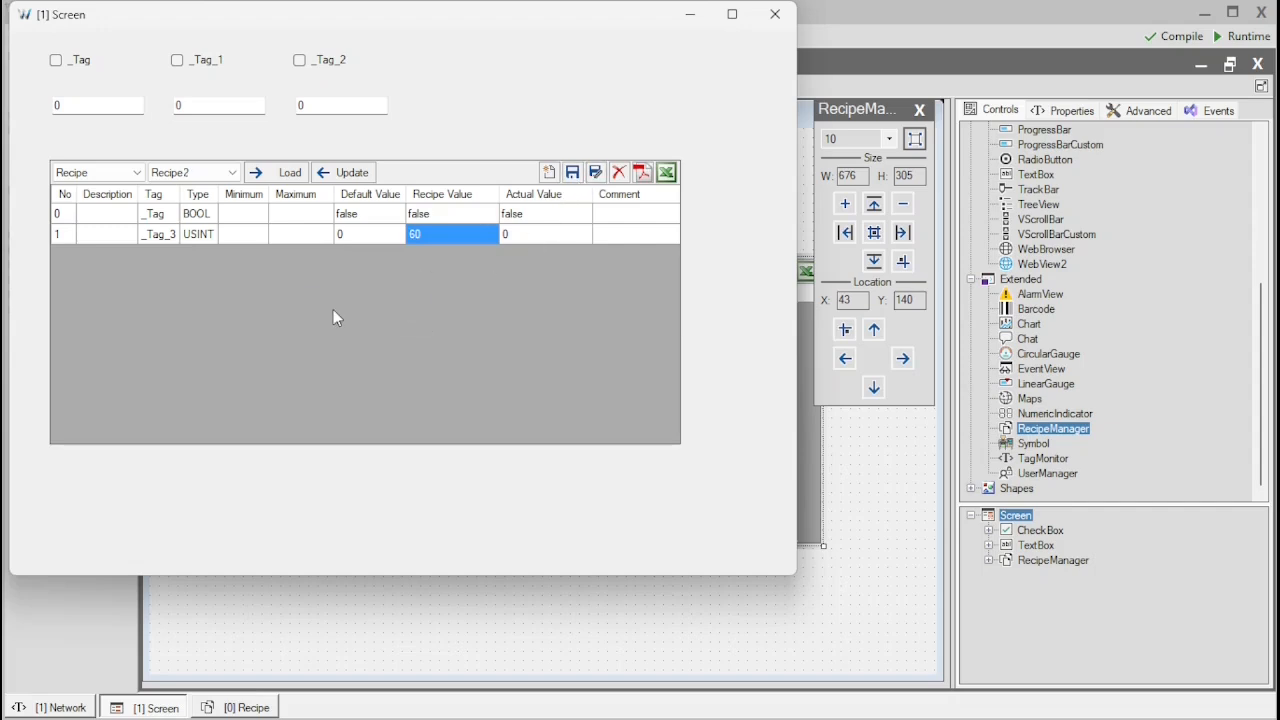
# Switch between Recipe1 and Recipe2 to compare their stored recipe values
pyautogui.click(230, 175)
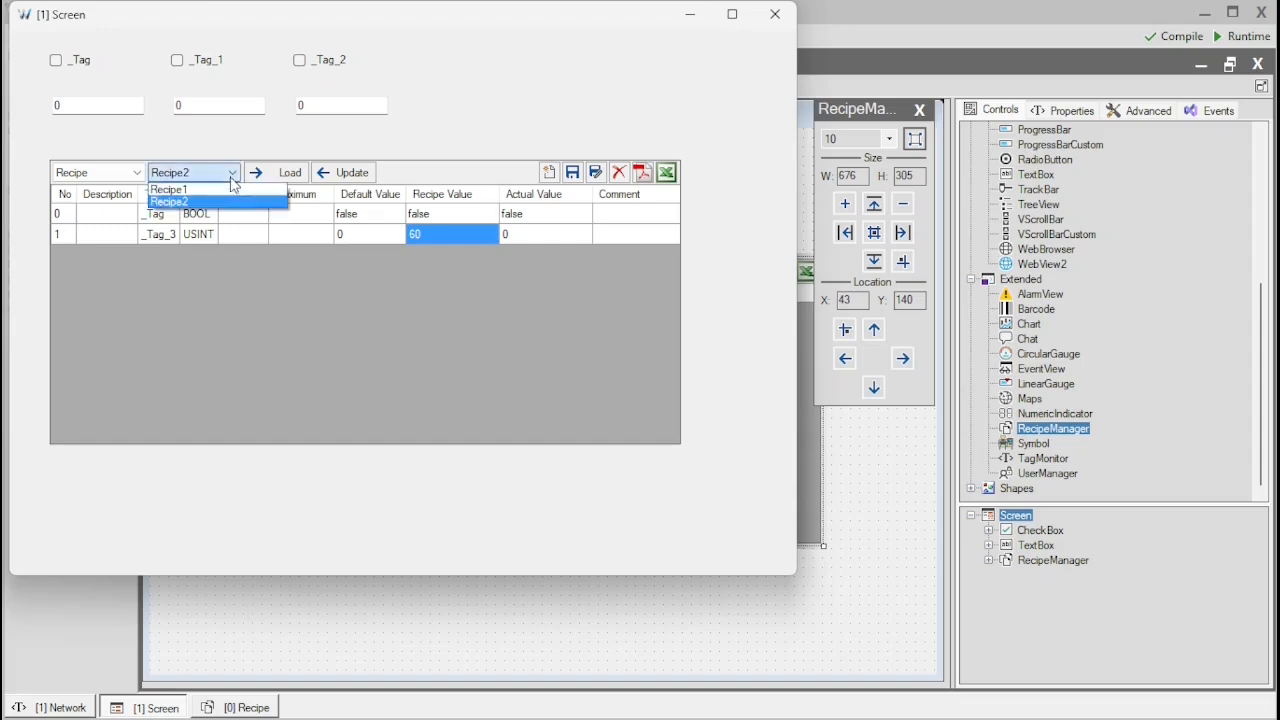
pyautogui.click(222, 195)
pyautogui.click(430, 215)
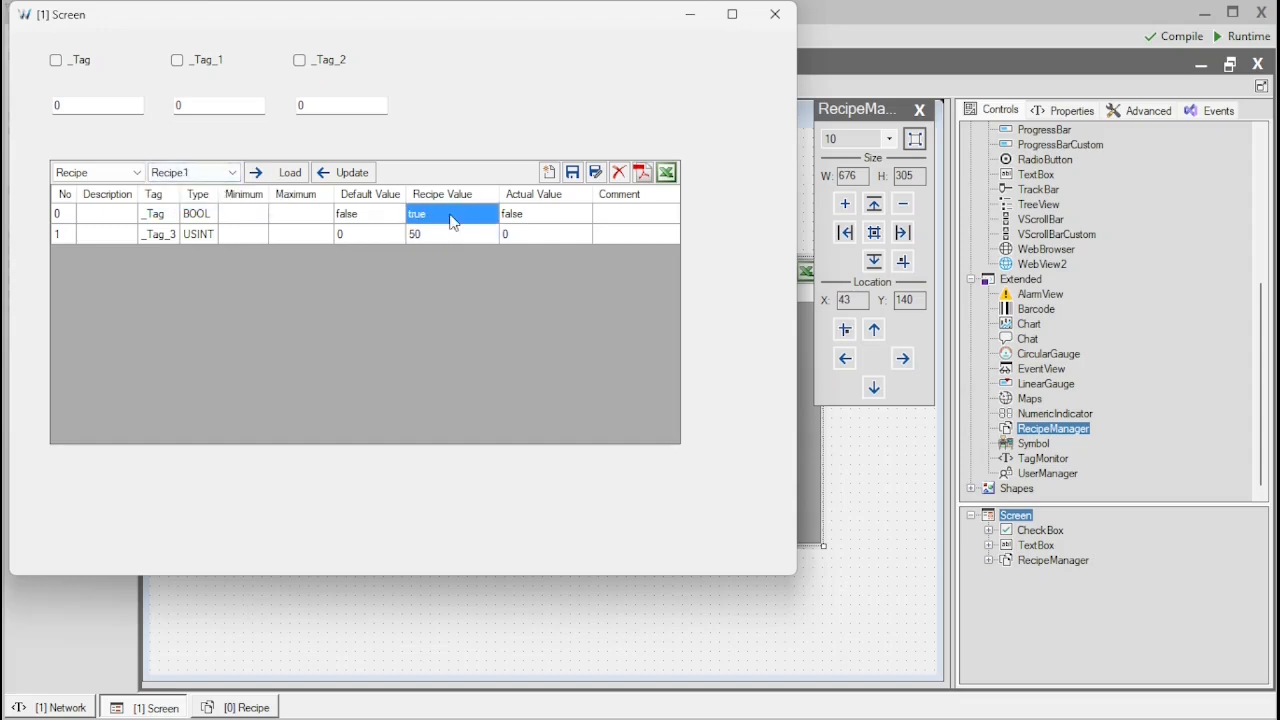
pyautogui.click(238, 174)
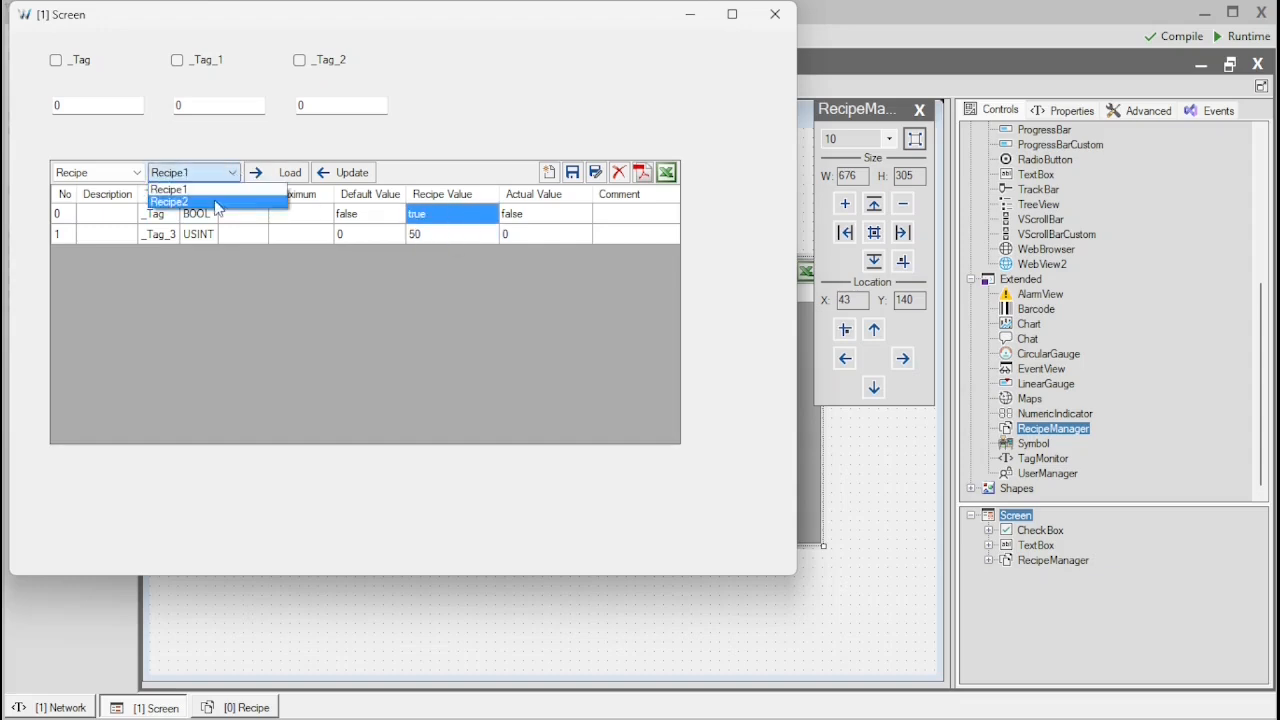
pyautogui.click(213, 203)
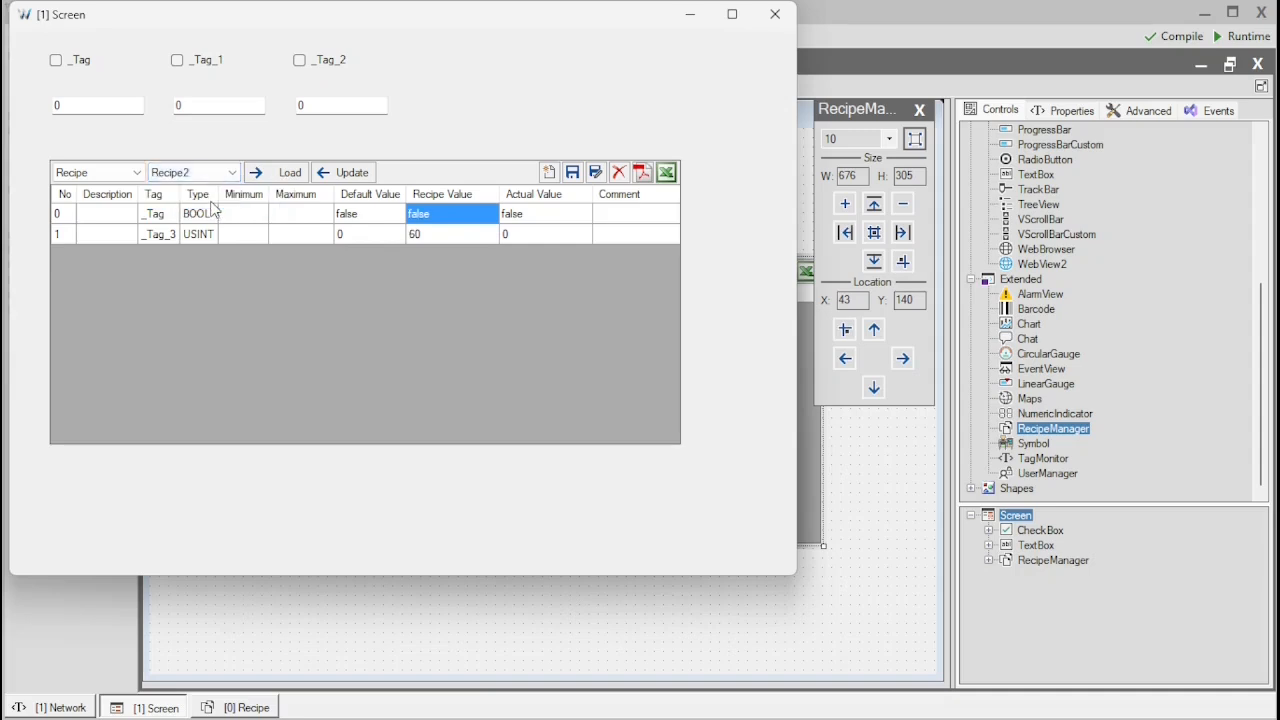
pyautogui.click(551, 220)
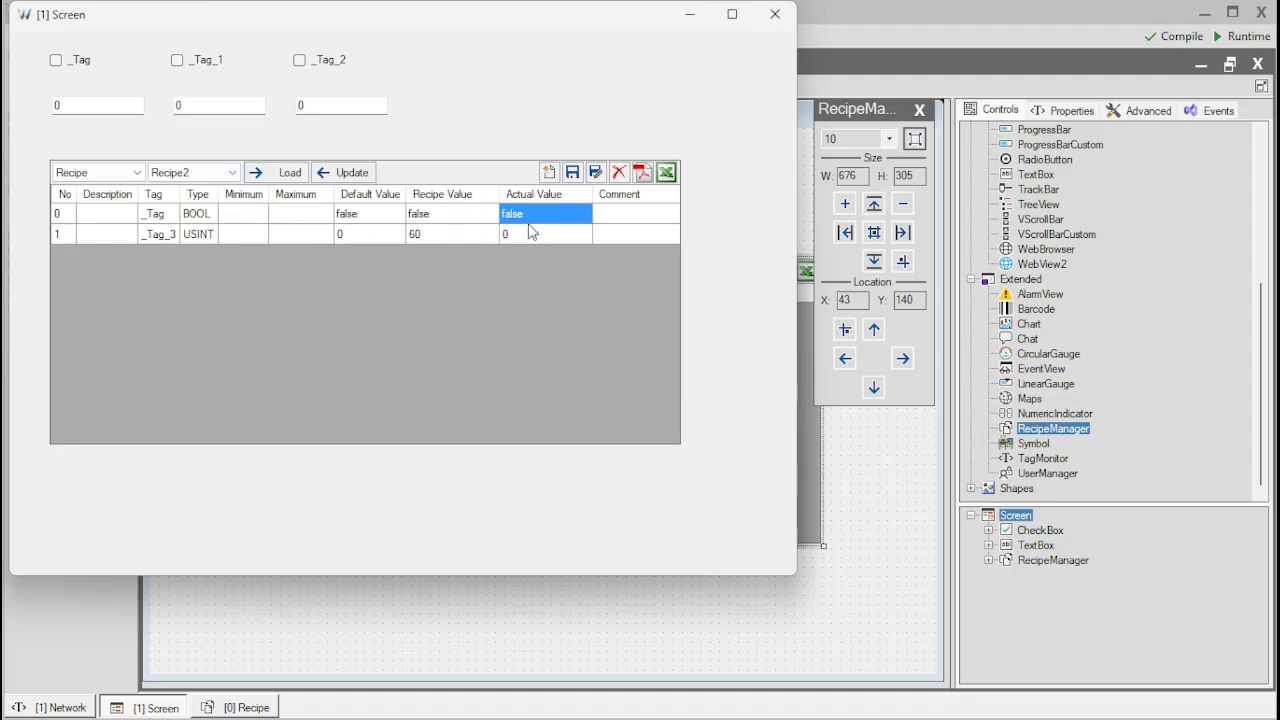
# Tick the _Tag checkbox on the runtime screen
pyautogui.click(56, 61)
pyautogui.click(56, 61)
pyautogui.click(56, 61)
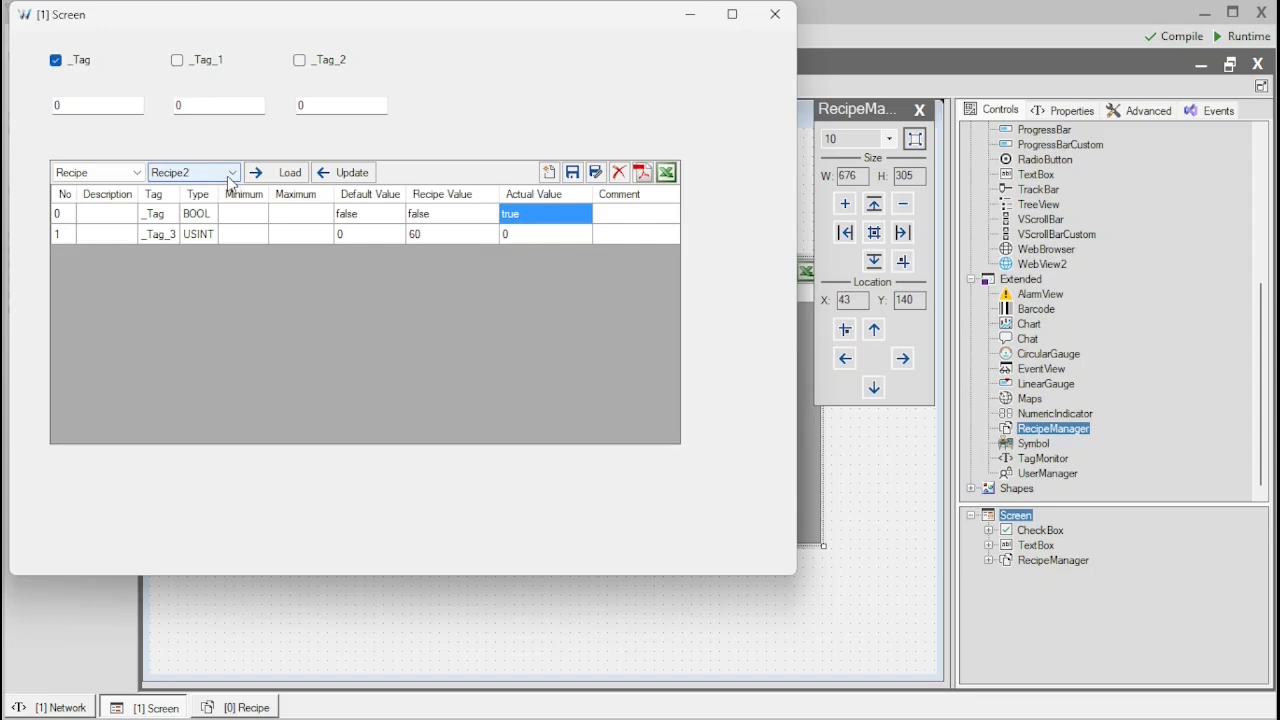
# Load Recipe2 into the tags
pyautogui.click(460, 220)
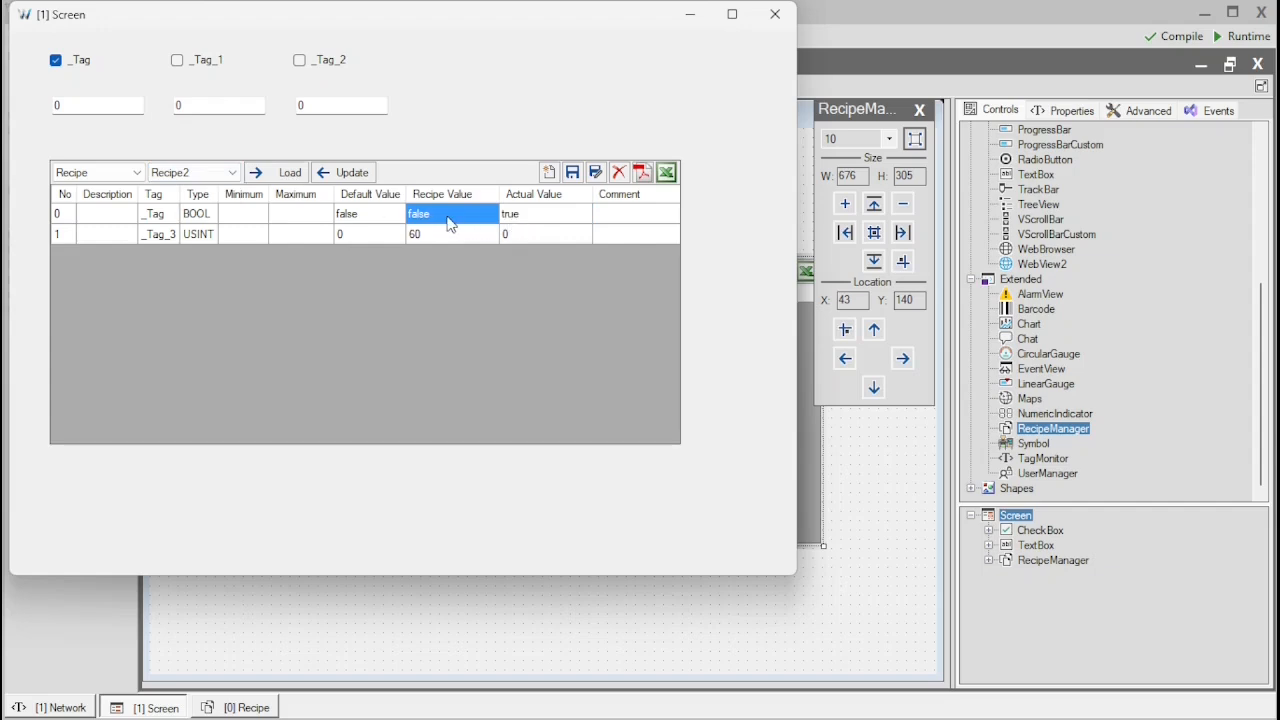
pyautogui.click(558, 218)
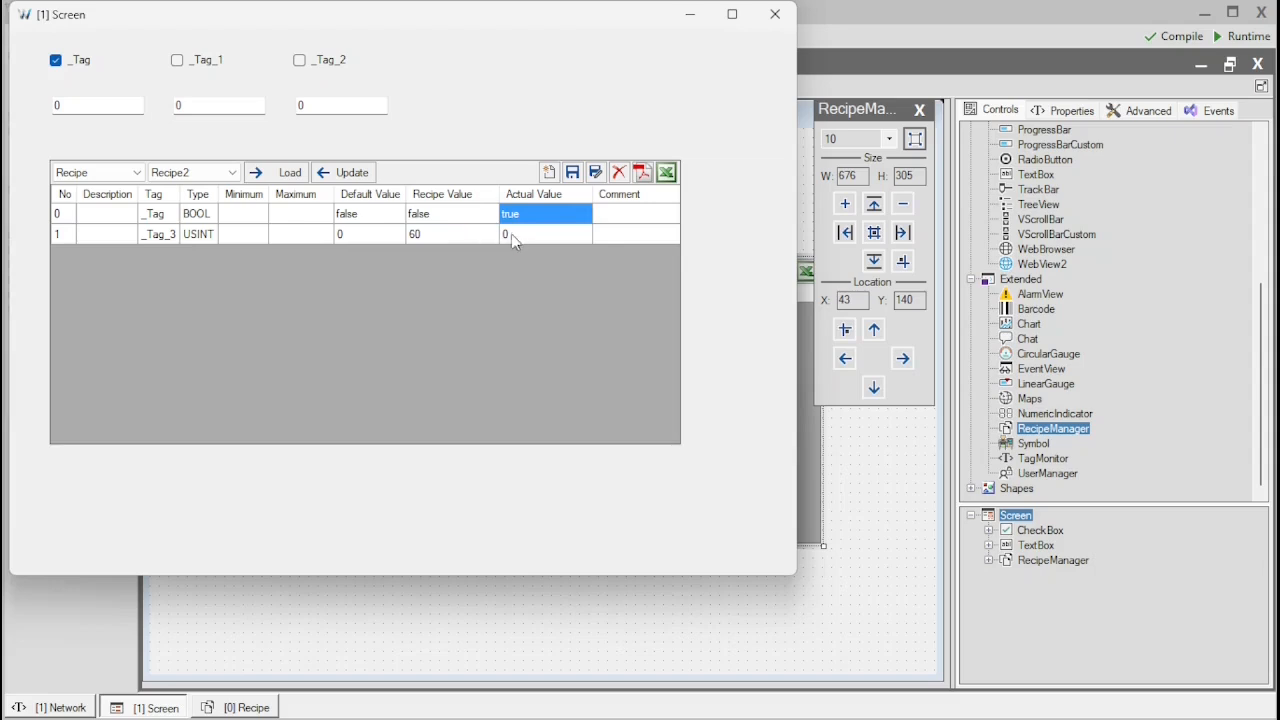
pyautogui.click(479, 238)
pyautogui.click(522, 236)
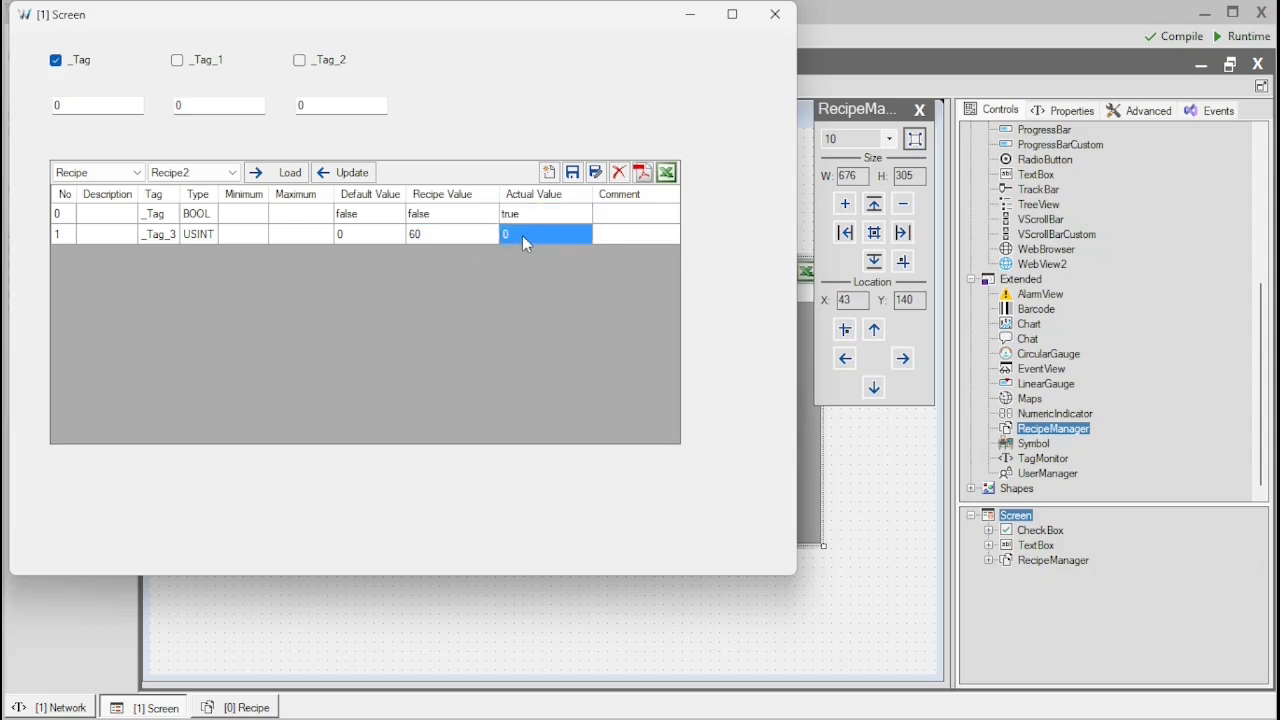
pyautogui.click(288, 174)
# Select Recipe1 and load it into the tags
pyautogui.click(226, 173)
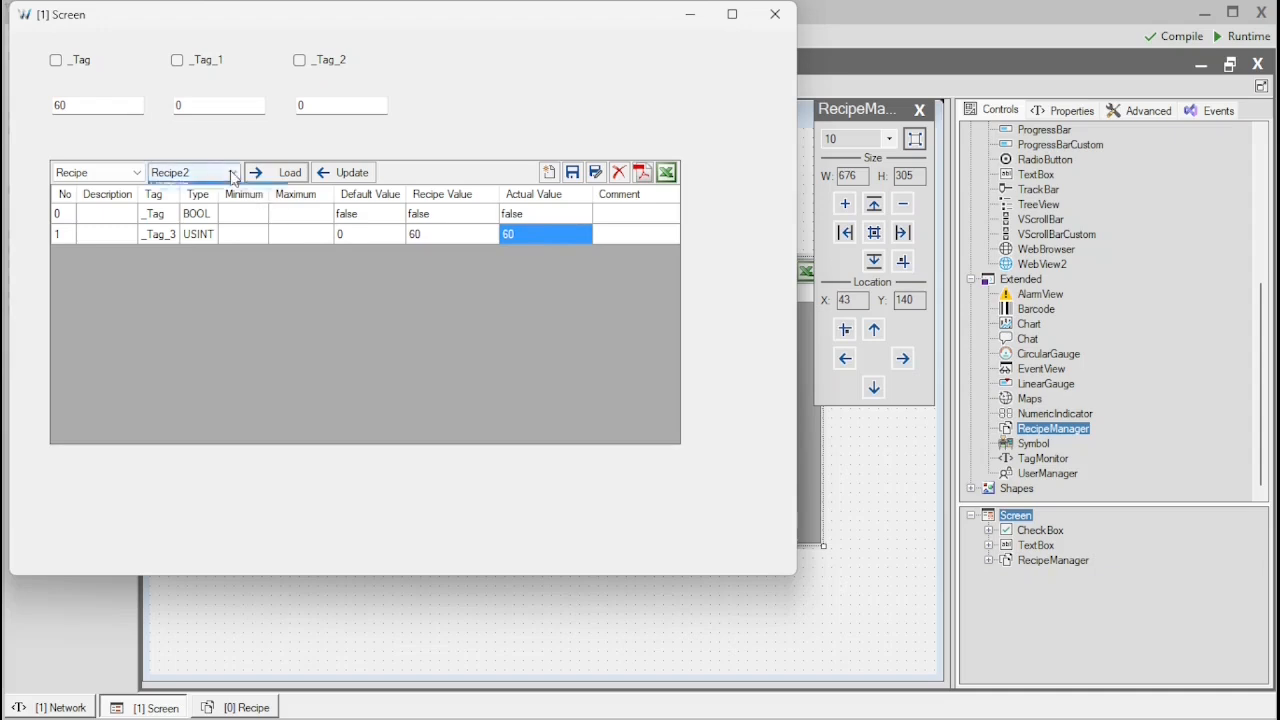
pyautogui.click(218, 189)
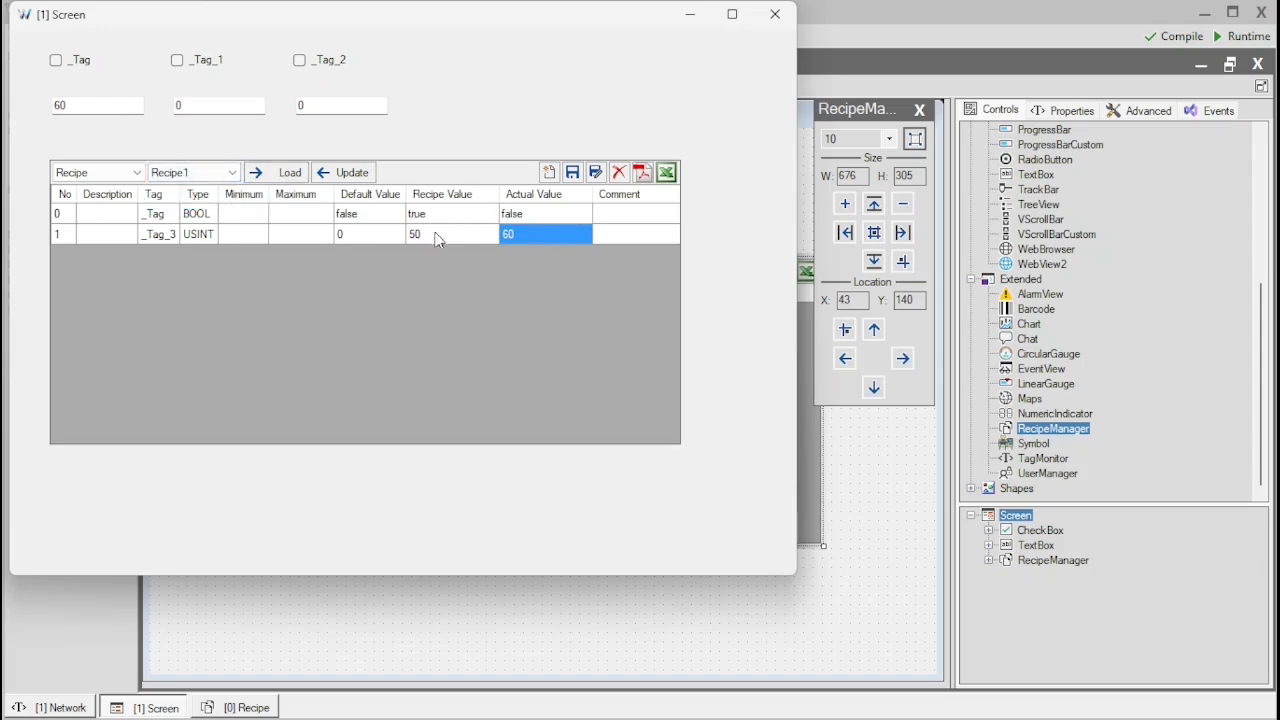
pyautogui.click(268, 176)
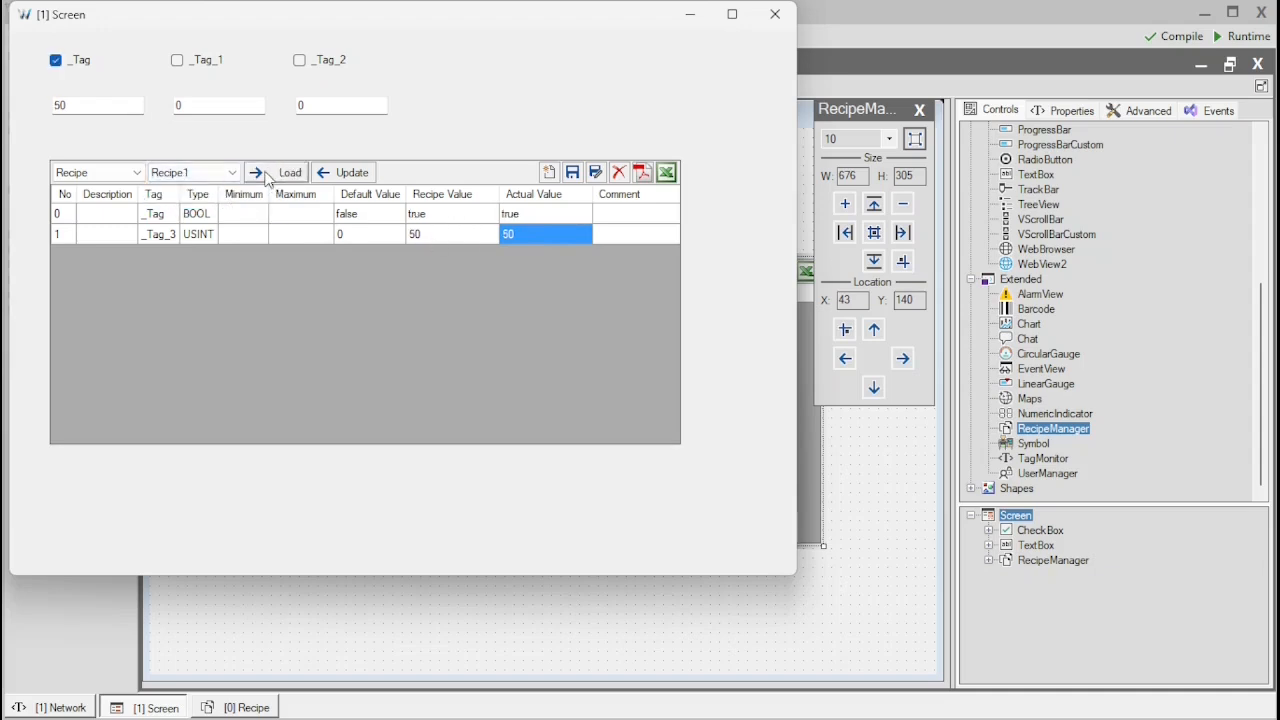
pyautogui.click(537, 214)
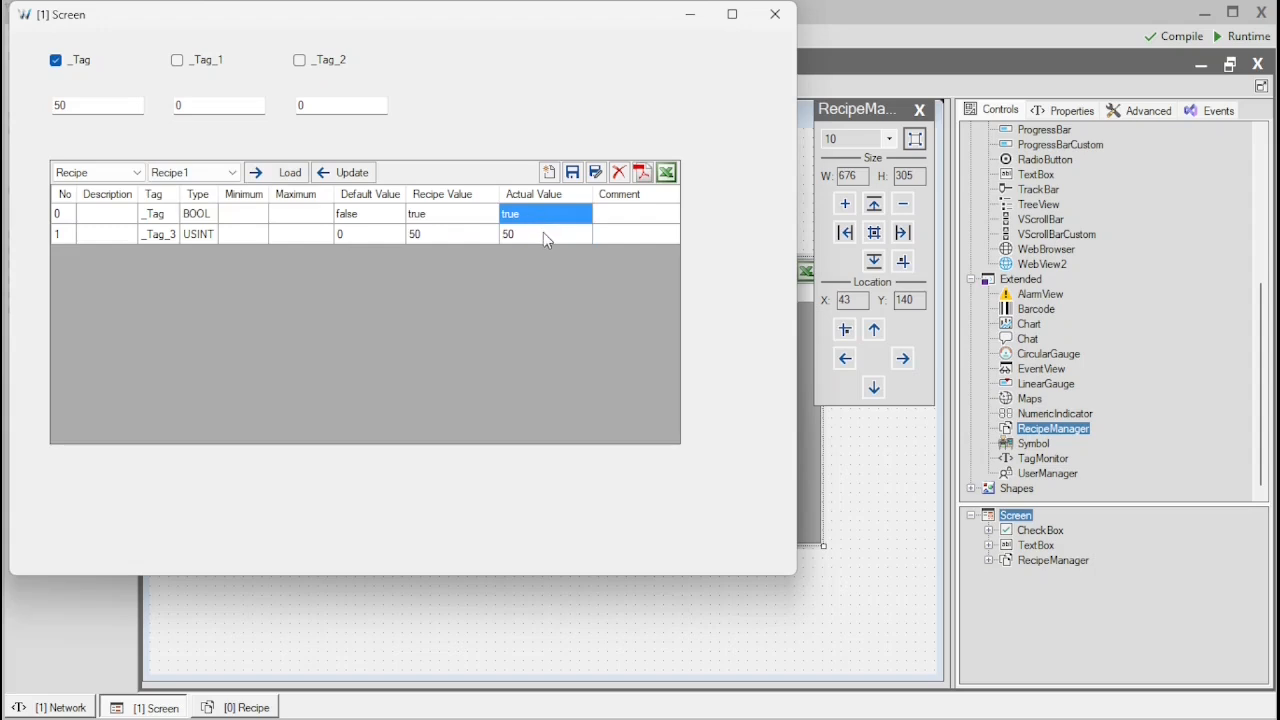
# Untick _Tag and set the _Tag_3 textbox to 75 on the runtime screen
pyautogui.doubleClick(99, 102)
pyautogui.click(100, 61)
pyautogui.click(450, 215)
pyautogui.click(451, 216)
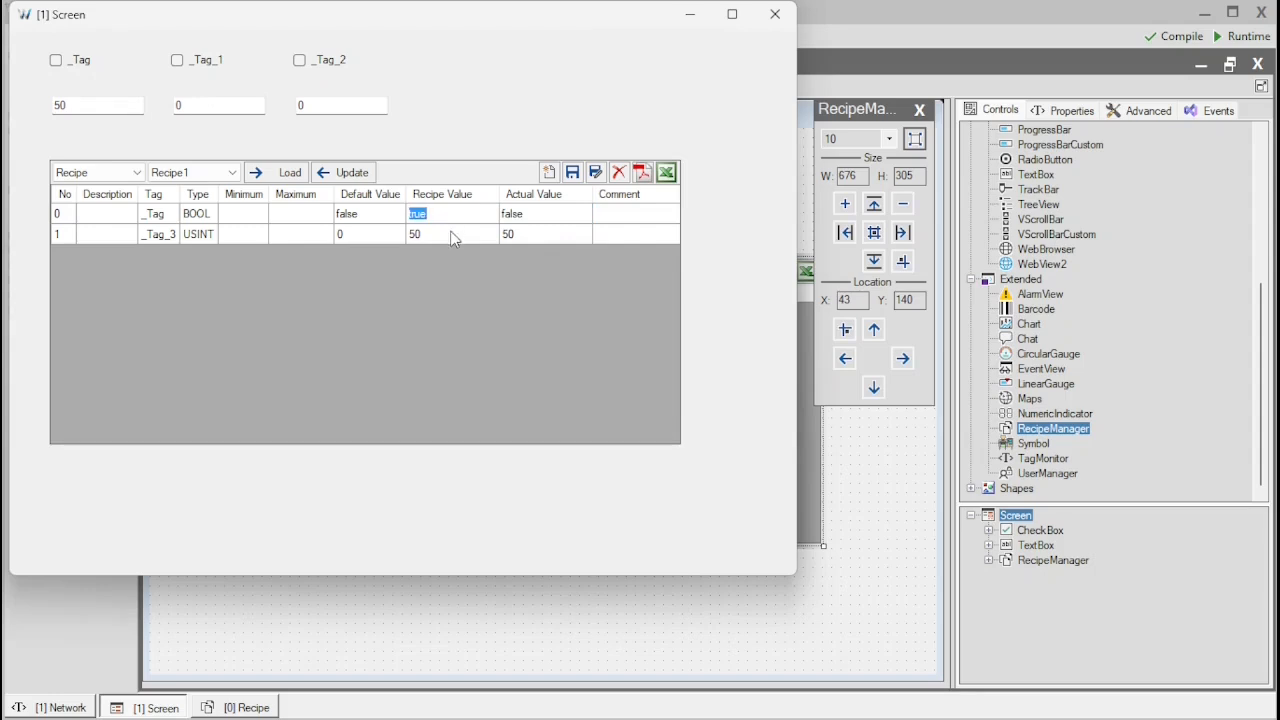
pyautogui.click(455, 236)
pyautogui.click(537, 238)
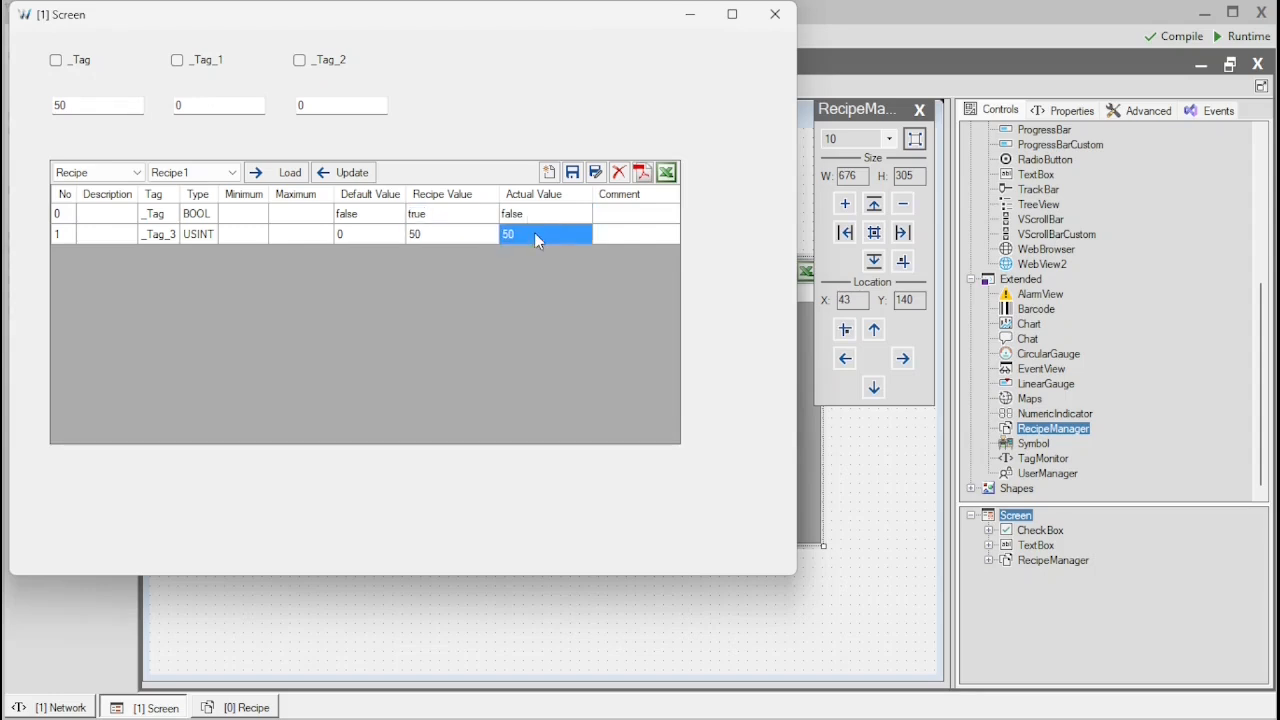
pyautogui.doubleClick(102, 105)
pyautogui.write('75')
pyautogui.press('Return')
# Update Recipe1 with the current tag values on the runtime screen
pyautogui.click(550, 216)
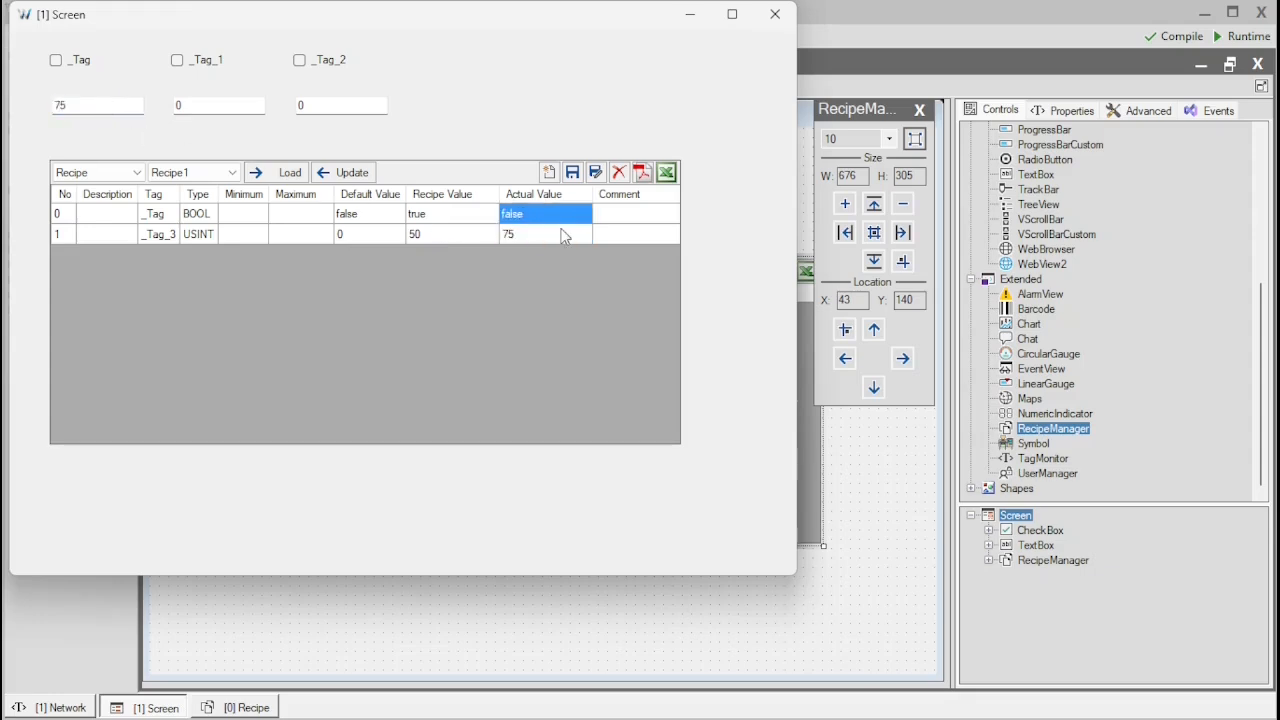
pyautogui.click(350, 175)
# Save the changes to Recipe1 in the recipe manager
pyautogui.click(596, 174)
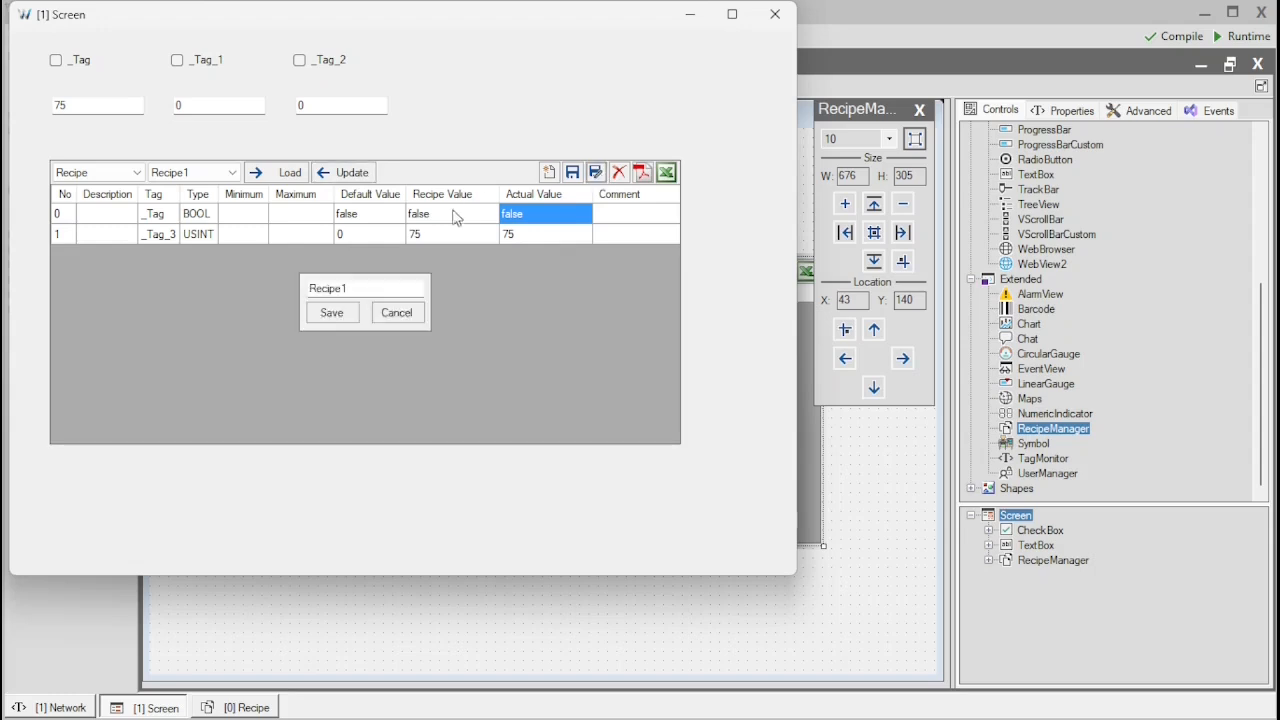
pyautogui.click(414, 311)
pyautogui.click(213, 175)
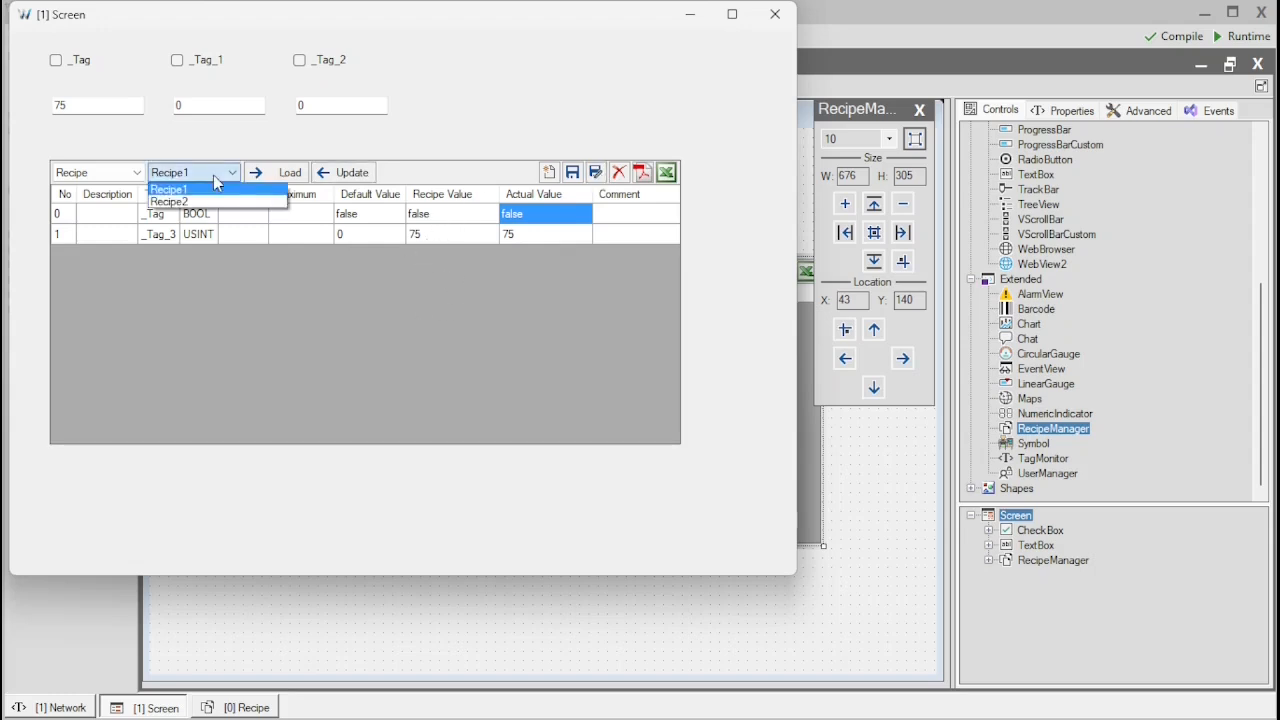
pyautogui.click(213, 175)
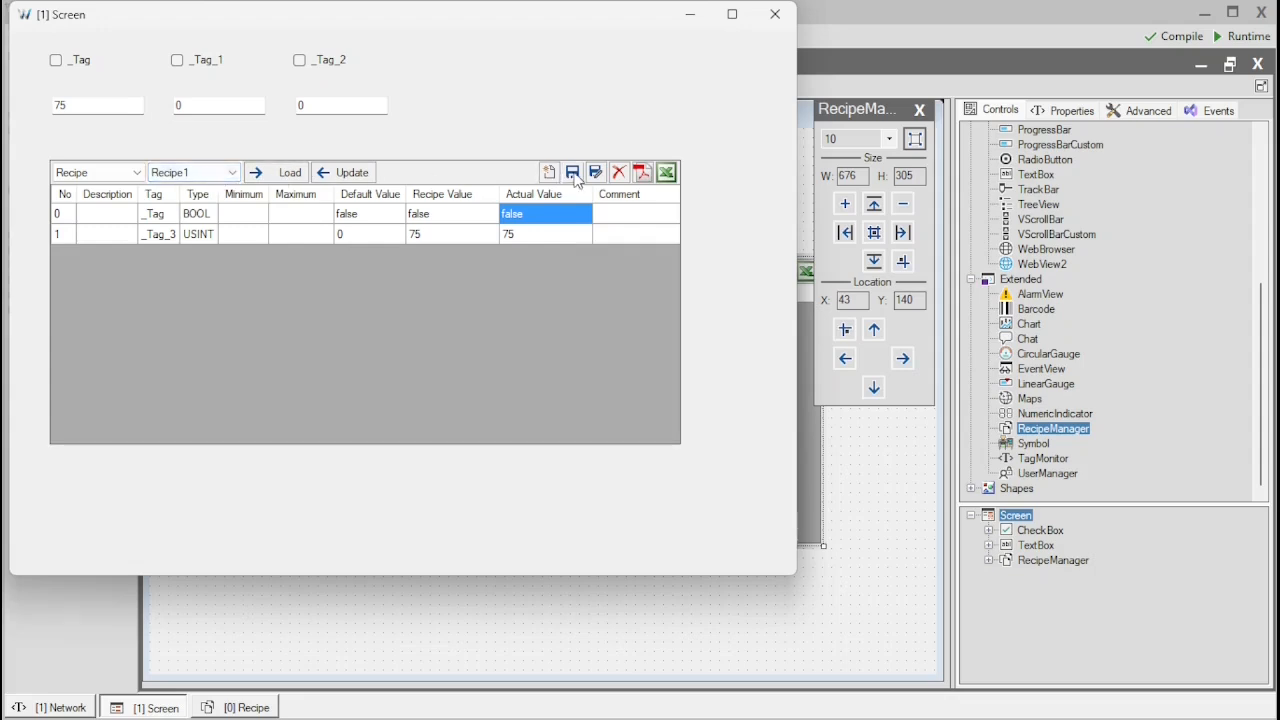
pyautogui.click(574, 174)
# Switch the recipe selection between Recipe2 and Recipe1 to compare stored values, and close the runtime window
pyautogui.click(218, 173)
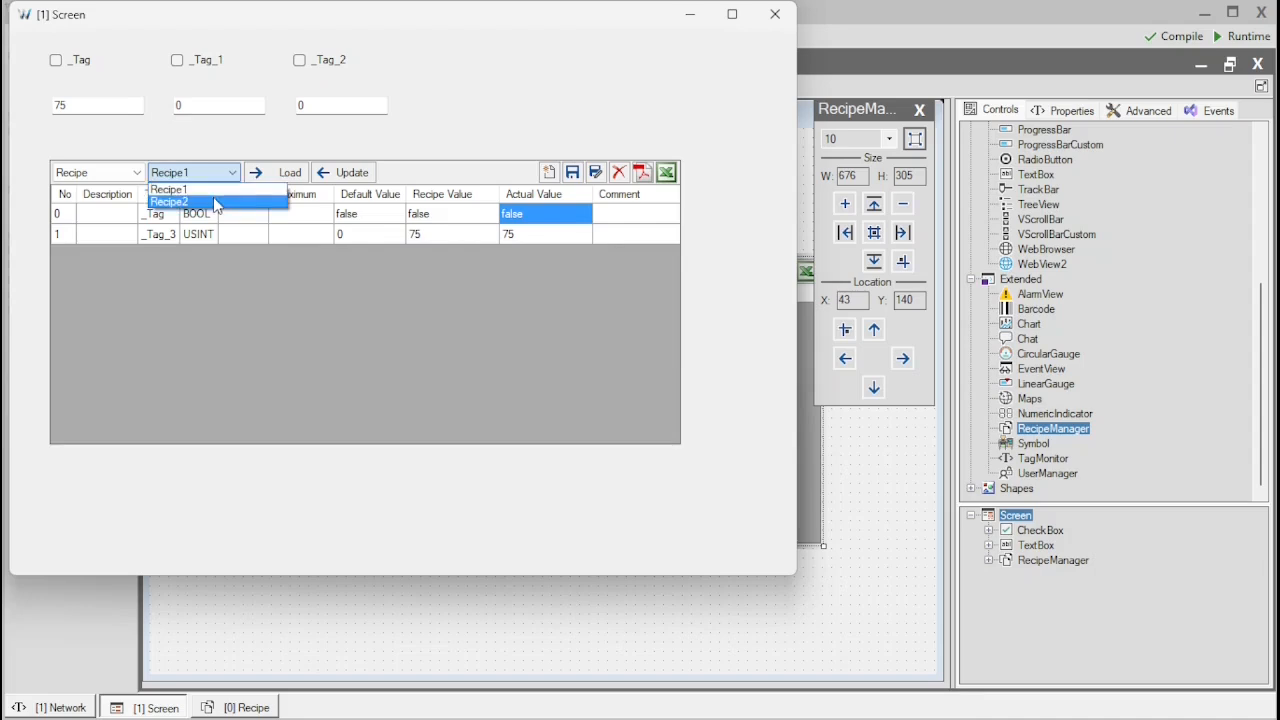
pyautogui.click(215, 203)
pyautogui.click(217, 176)
pyautogui.click(204, 190)
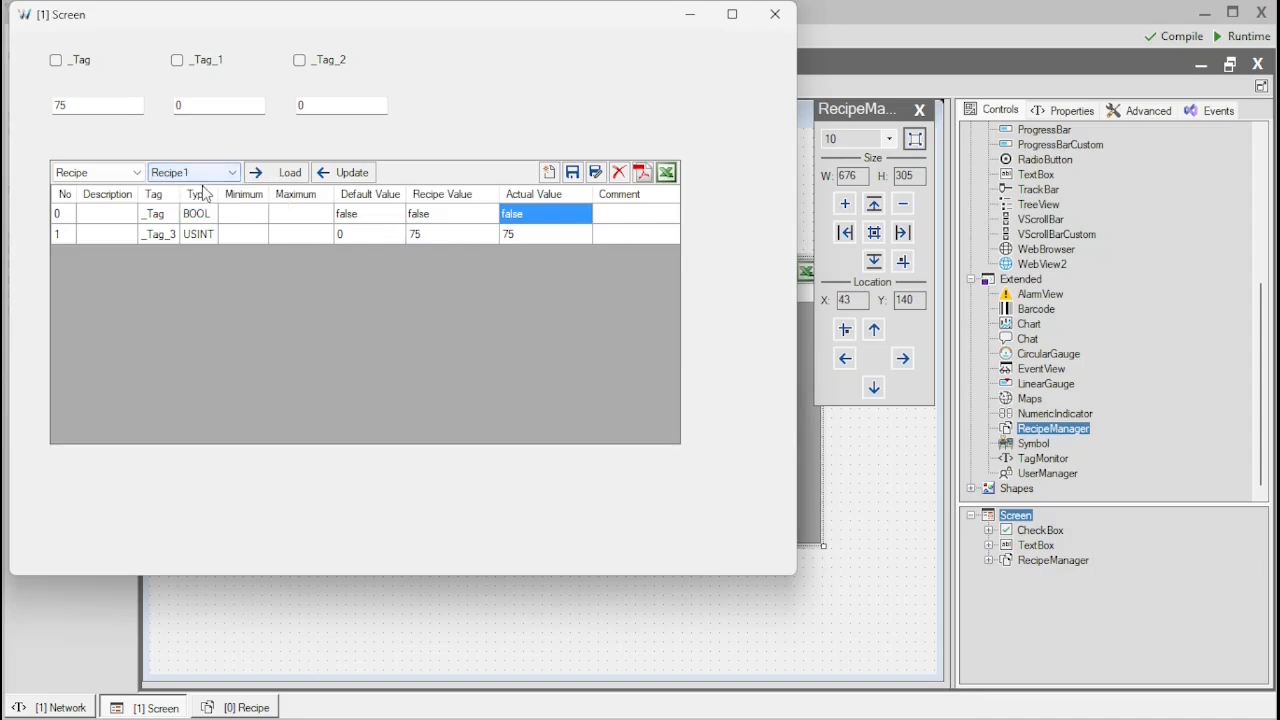
pyautogui.click(463, 236)
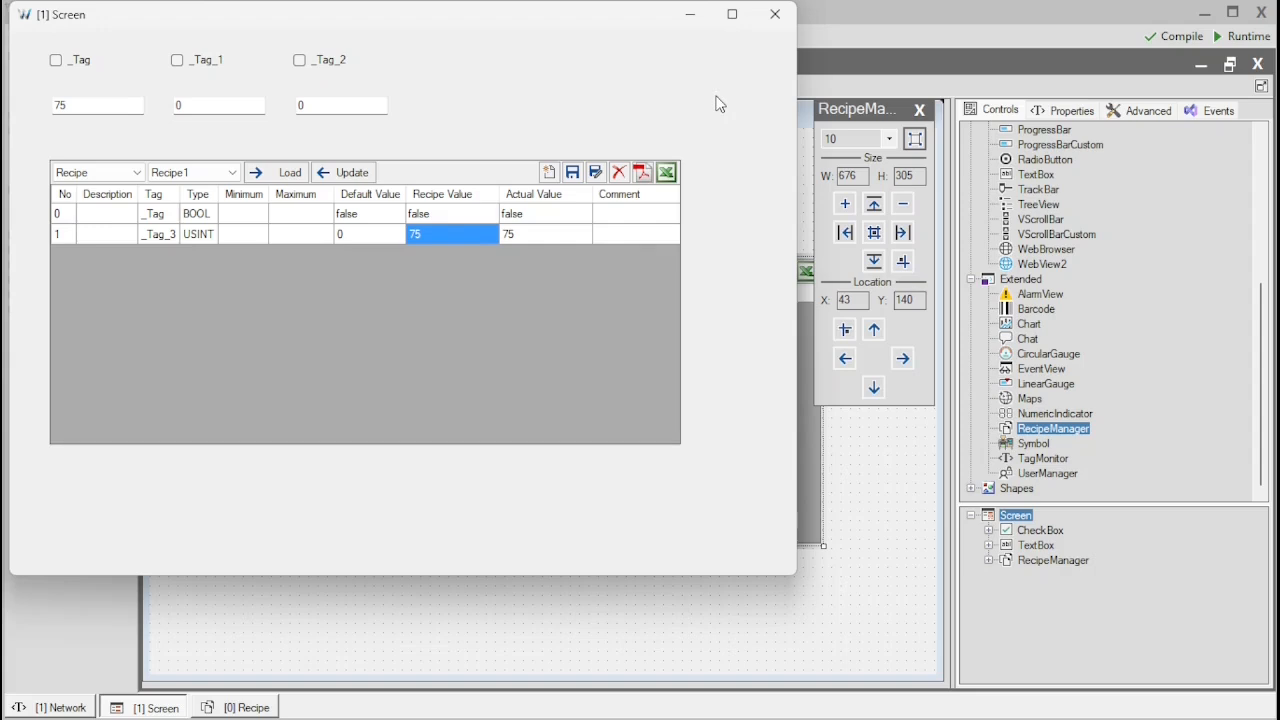
pyautogui.click(774, 14)
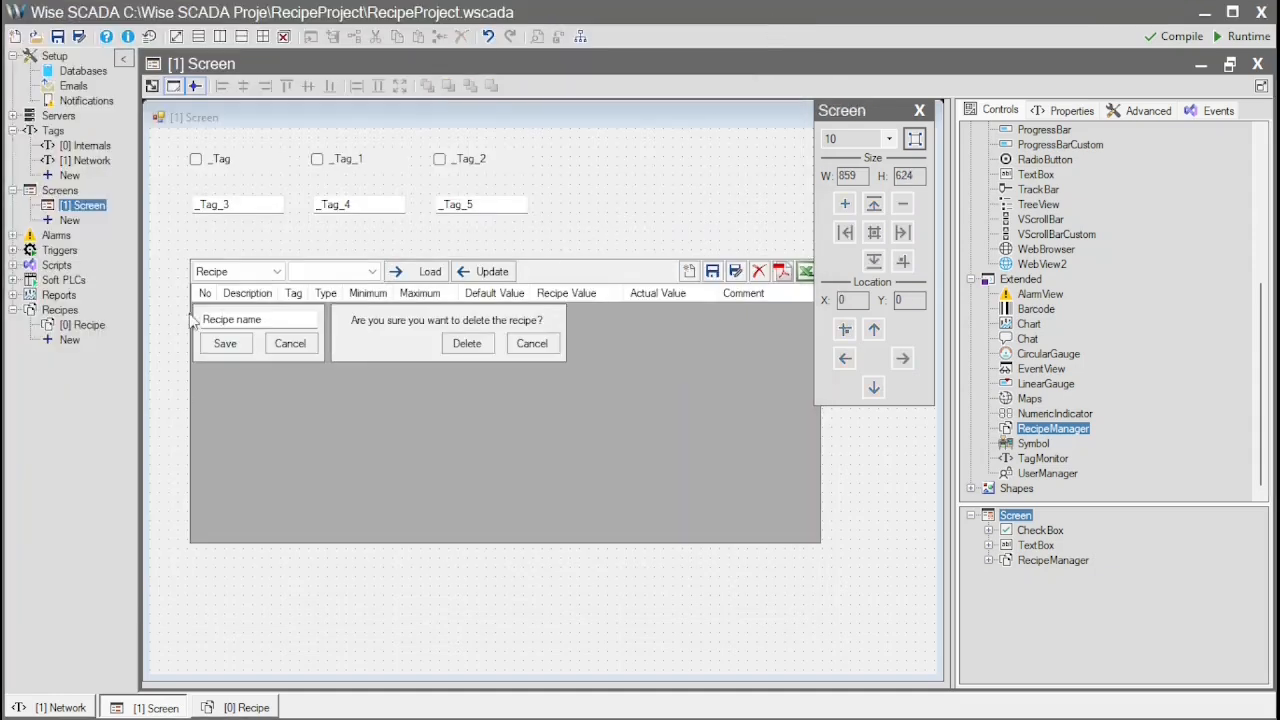
# Open the recipe definition and set the descriptions of the _Tag and _Tag_3 rows to Temp and Temp 2
pyautogui.doubleClick(80, 327)
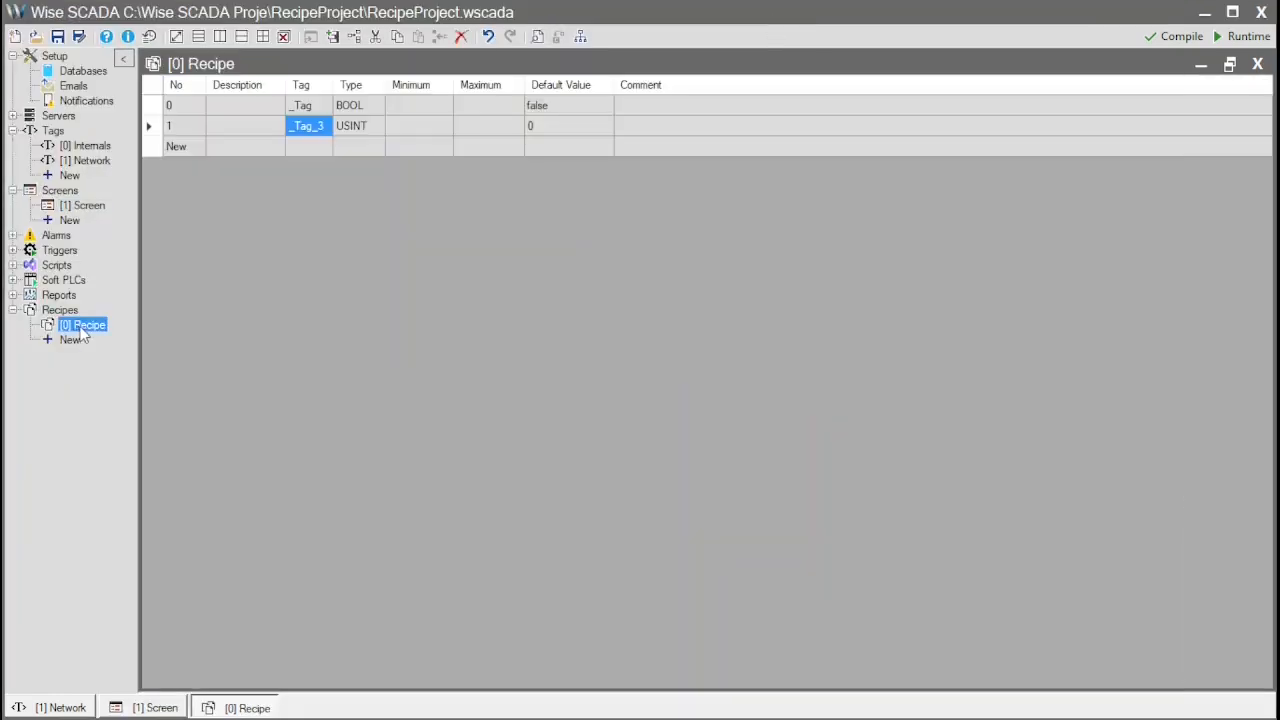
pyautogui.click(254, 105)
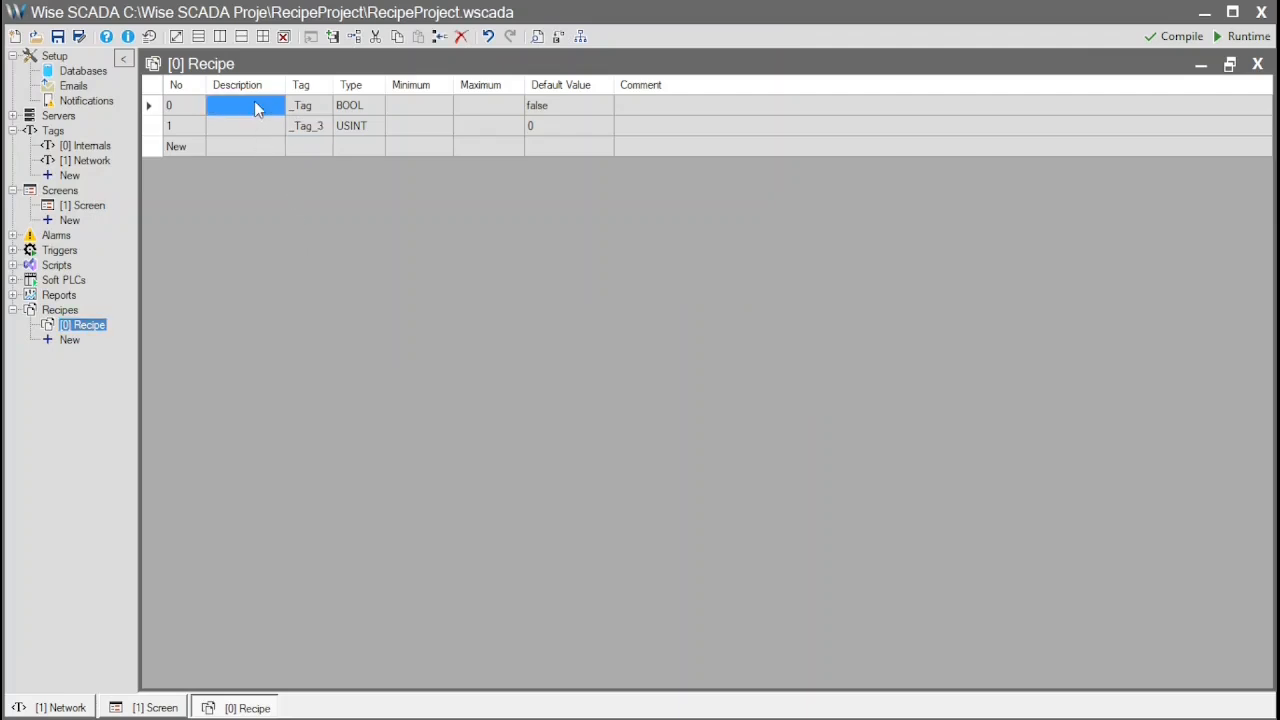
pyautogui.click(254, 106)
pyautogui.write('Temp')
pyautogui.press('Return')
pyautogui.press('Down')
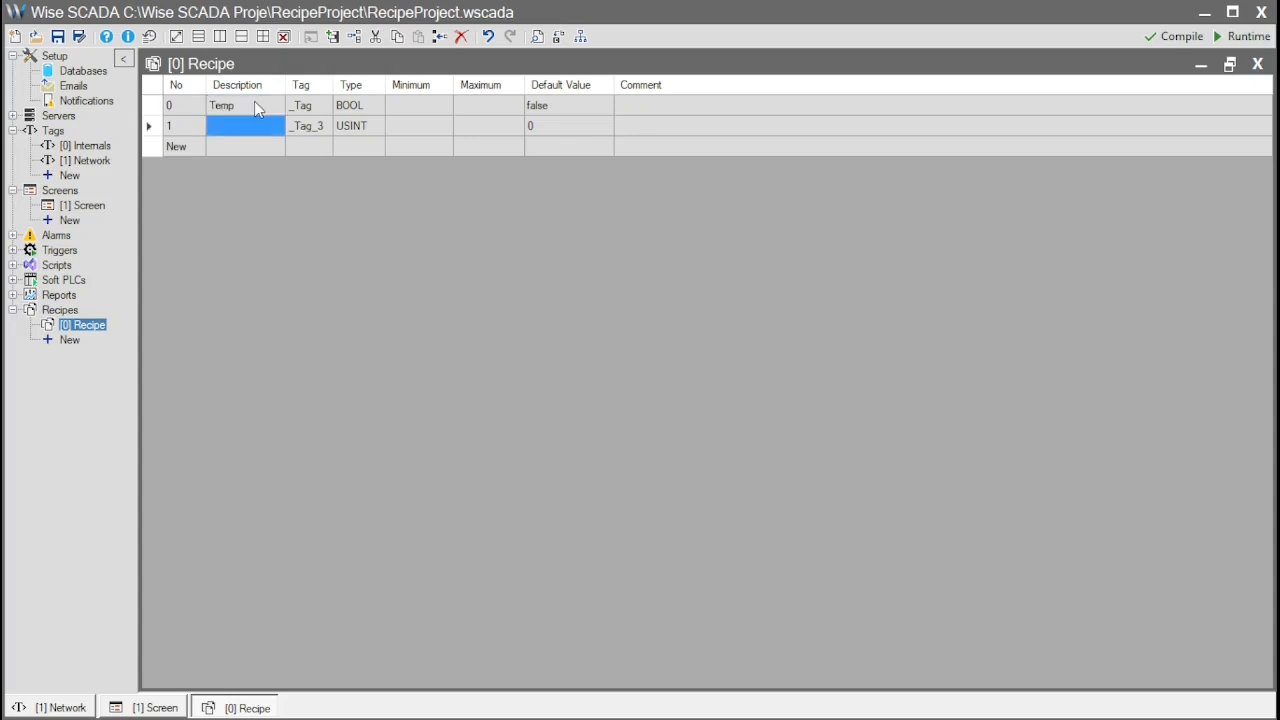
pyautogui.write('Temp 2')
pyautogui.press('Return')
# Enter placeholder comments, a run of x's for _Tag and a run of z's for _Tag_3
pyautogui.click(671, 112)
pyautogui.write('xxxxxxxxxxxxxxxxxxxxxxxxx')
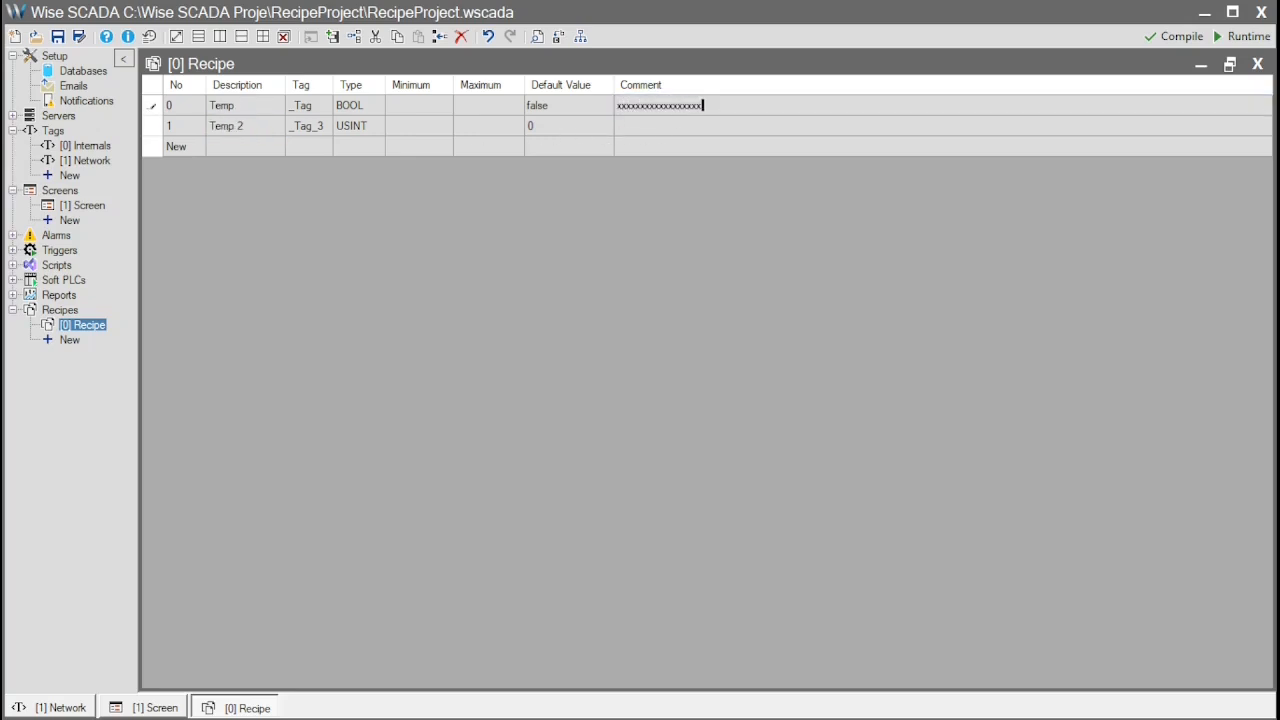
pyautogui.click(676, 133)
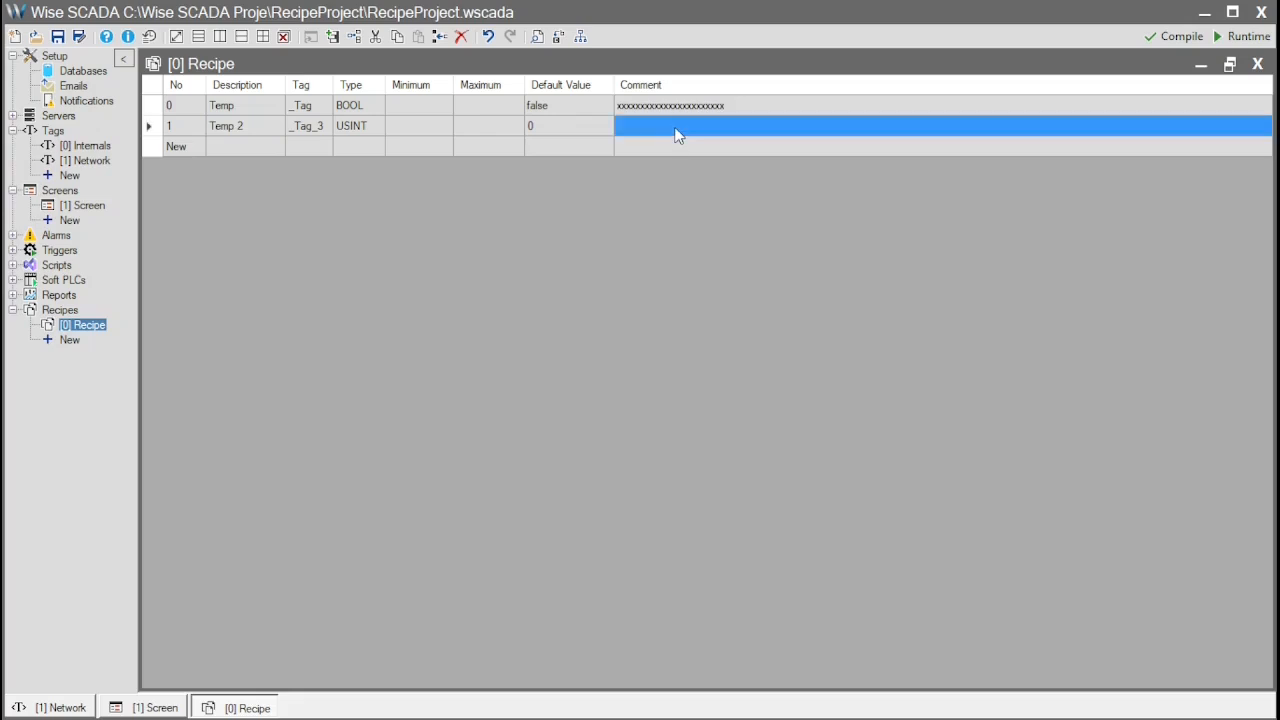
pyautogui.write('zzzzzzzzzzzzzzzzzzzzzzzzzzzzzzzzz')
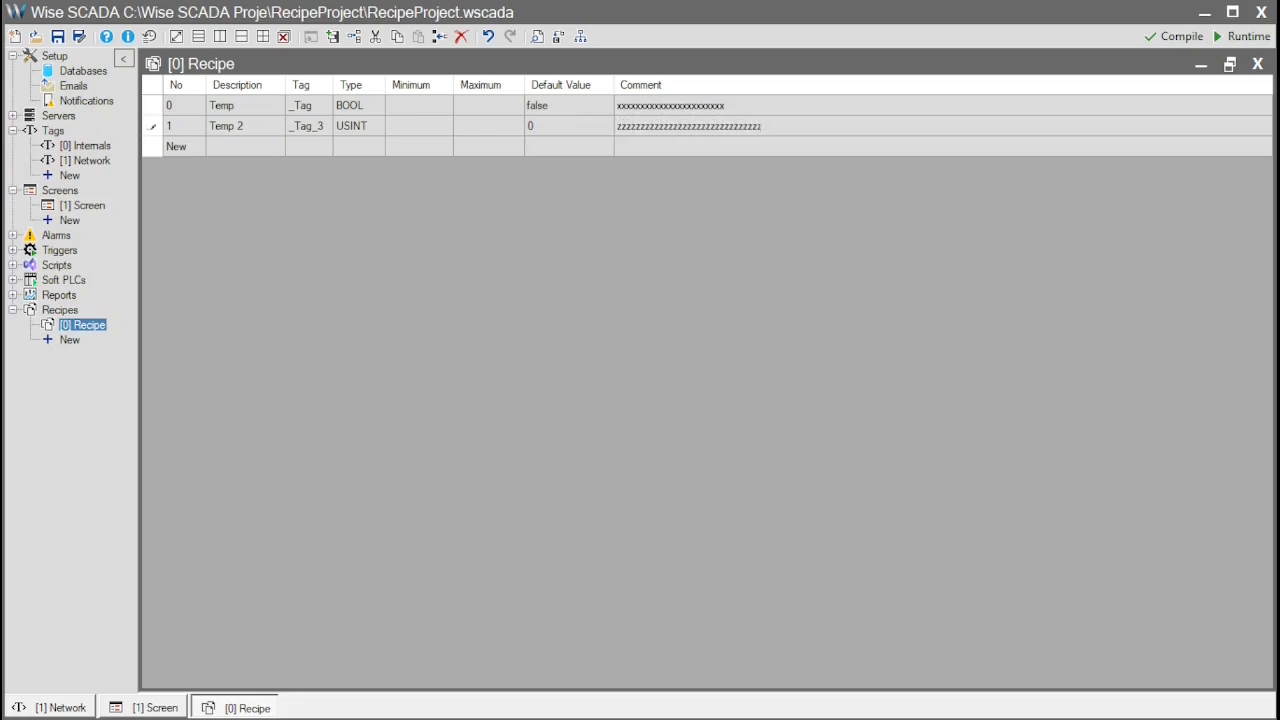
pyautogui.press('Return')
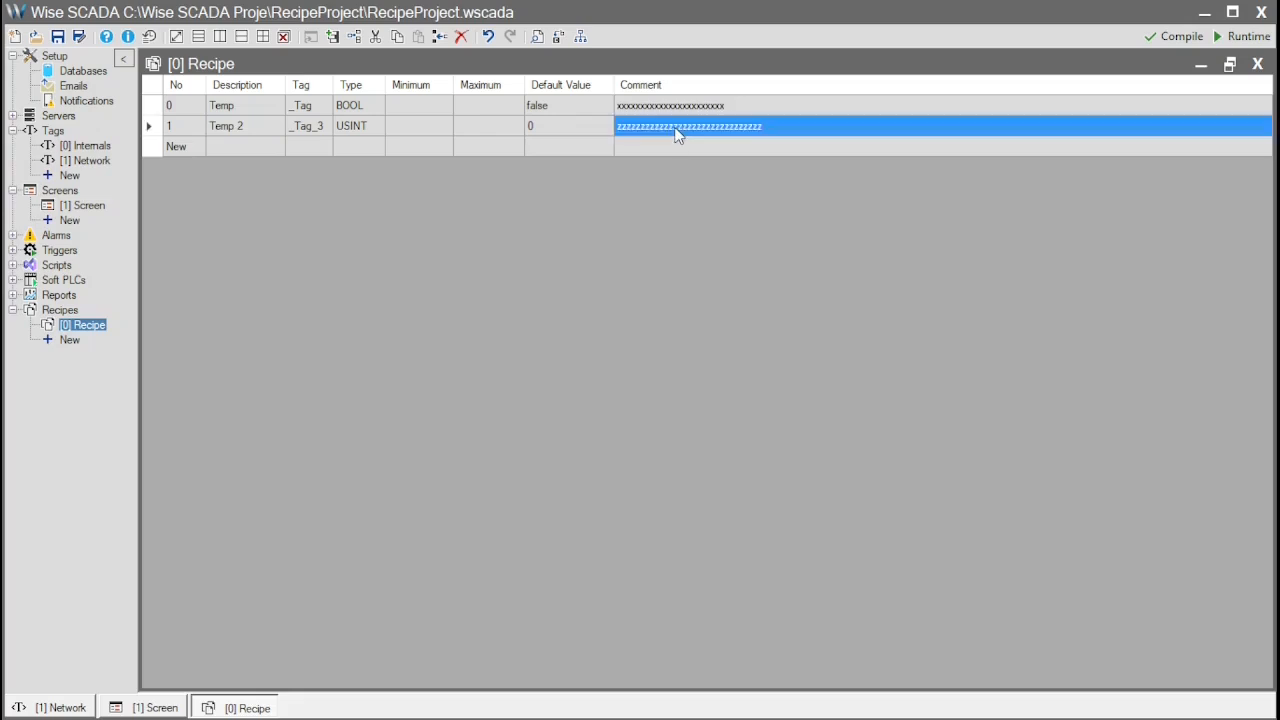
pyautogui.click(427, 100)
pyautogui.click(482, 100)
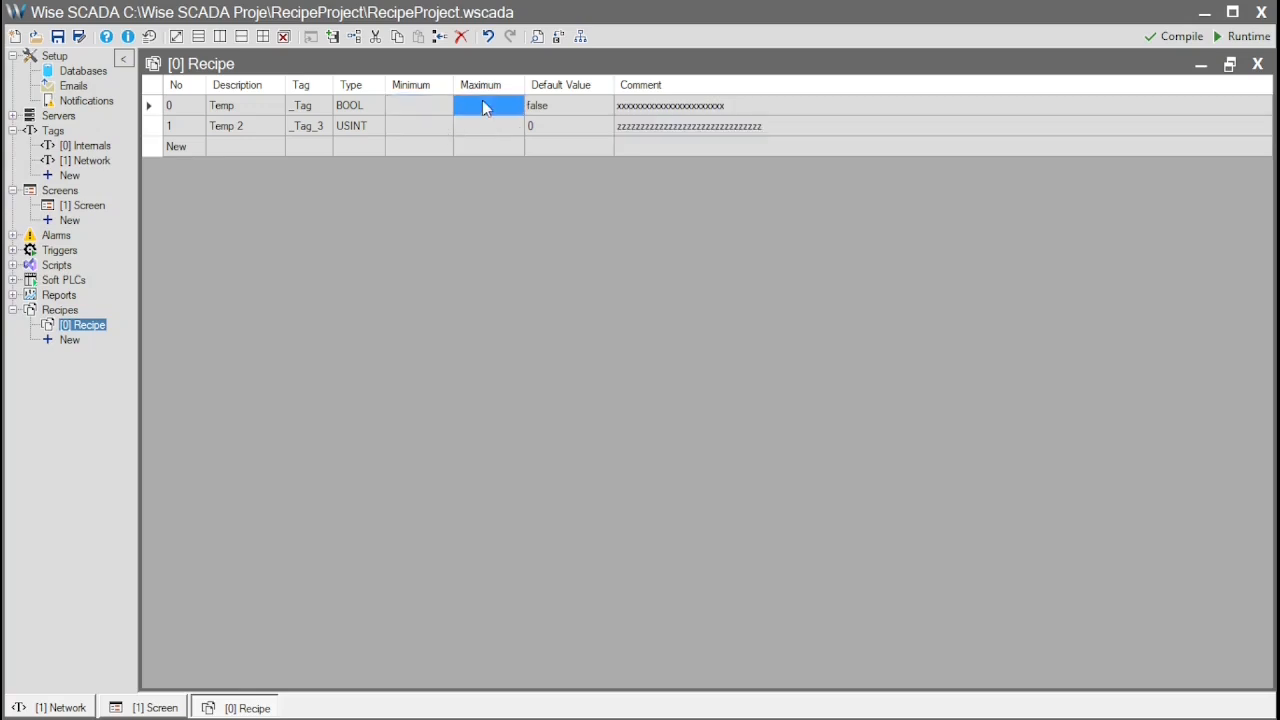
# Set the _Tag_3 row's minimum to 10 and maximum to 100
pyautogui.click(434, 130)
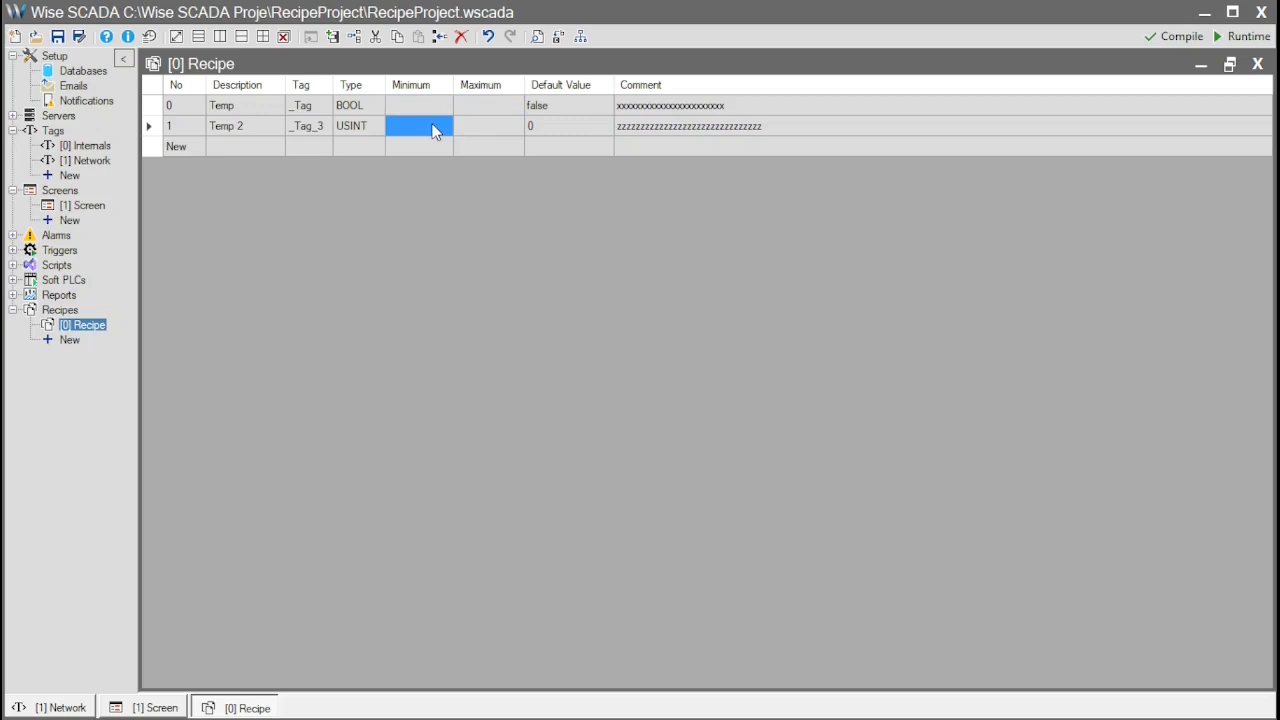
pyautogui.write('10')
pyautogui.press('Tab')
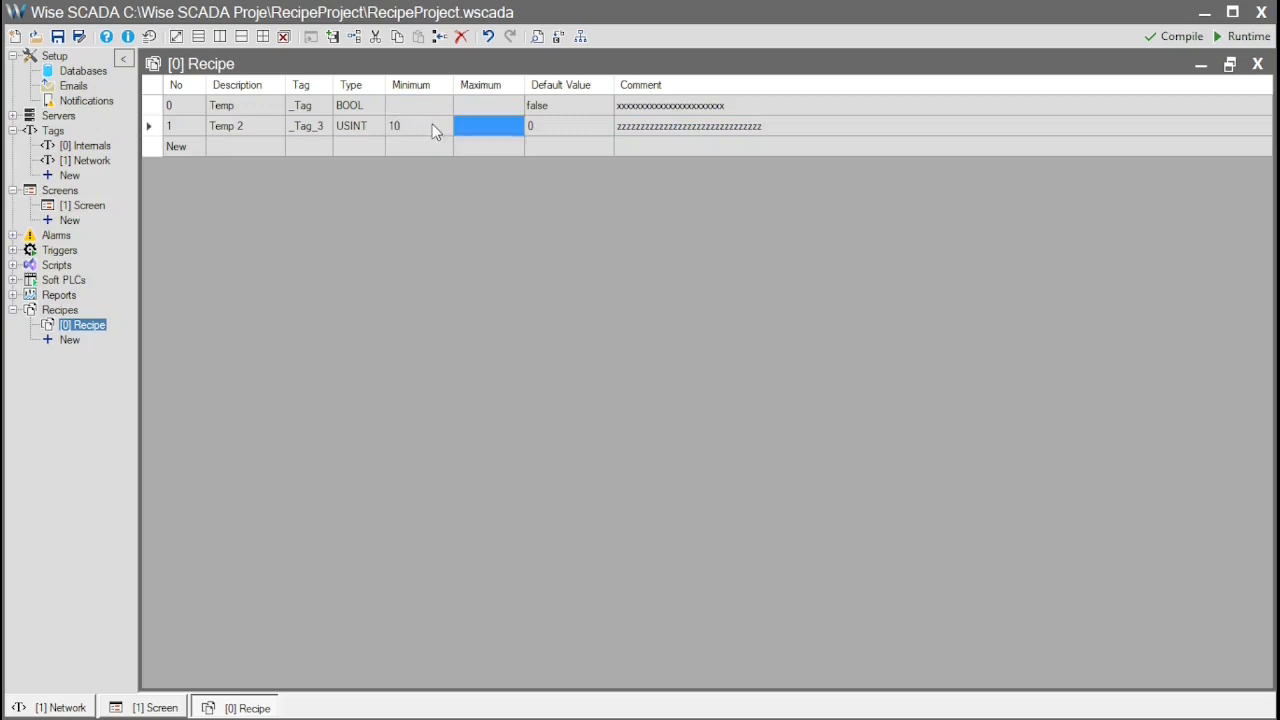
pyautogui.write('1000')
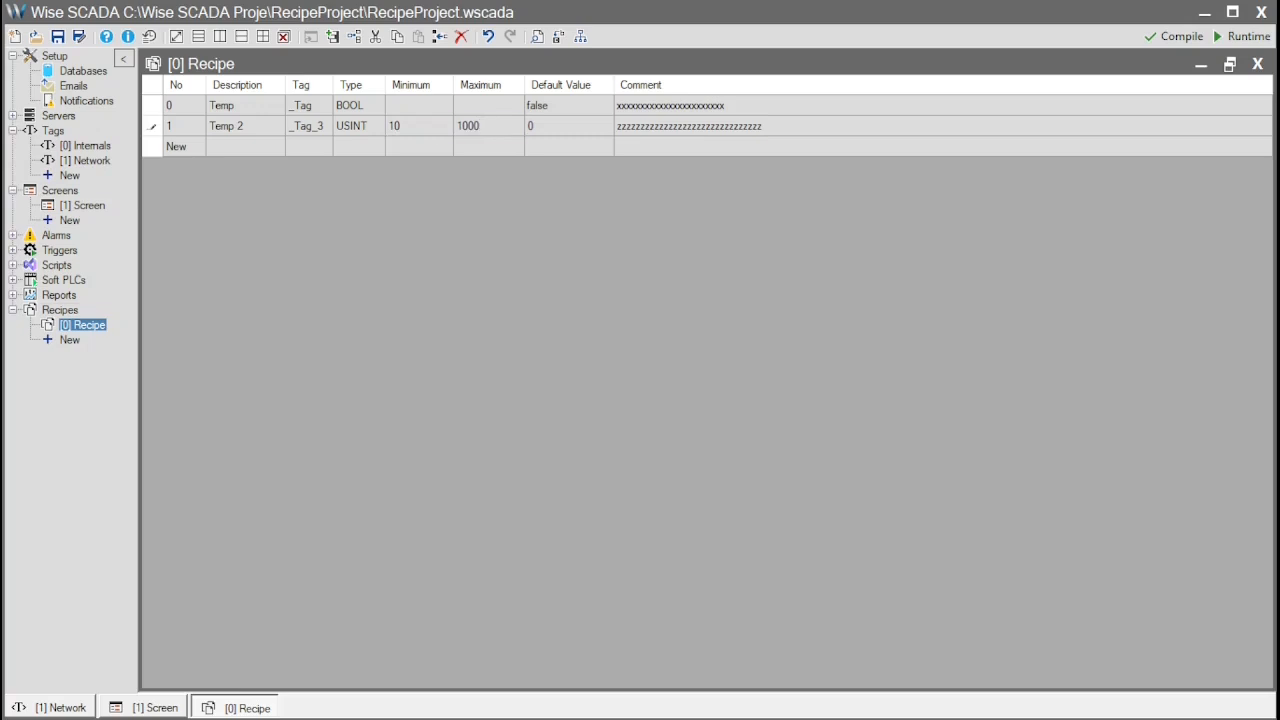
pyautogui.press('Tab')
pyautogui.click(502, 126)
pyautogui.click(502, 126)
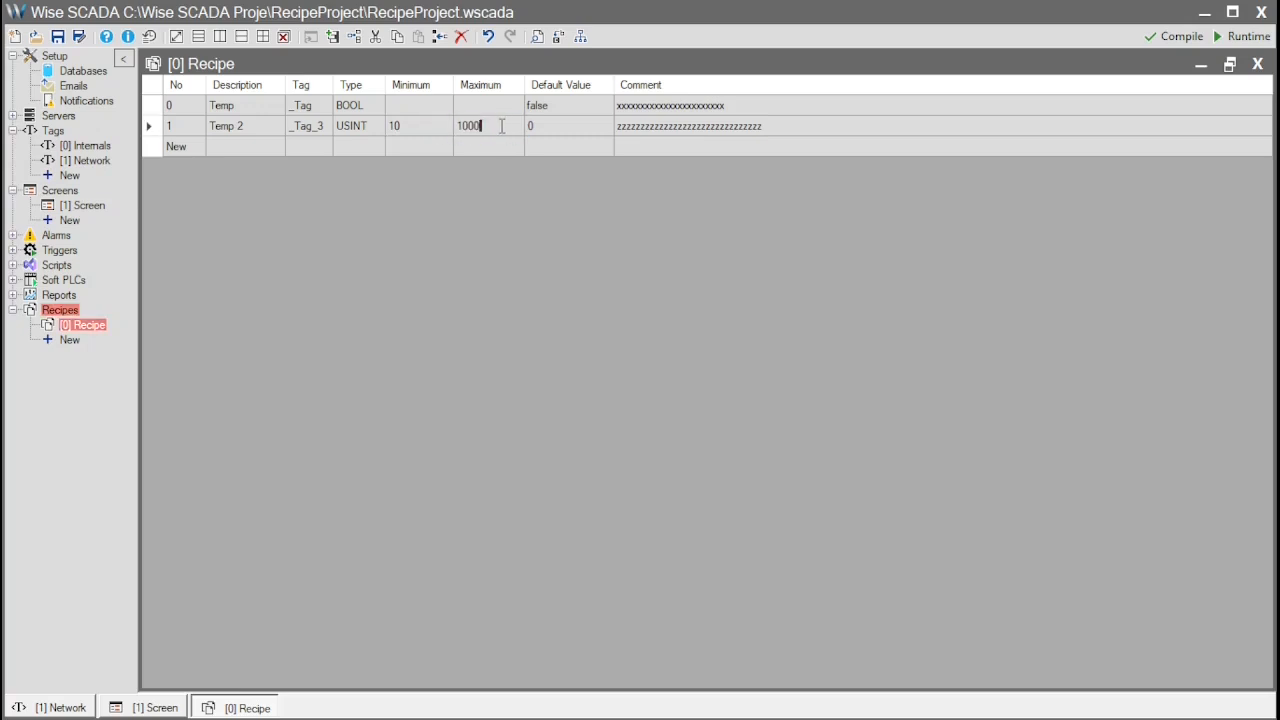
pyautogui.press('BackSpace')
pyautogui.press('Return')
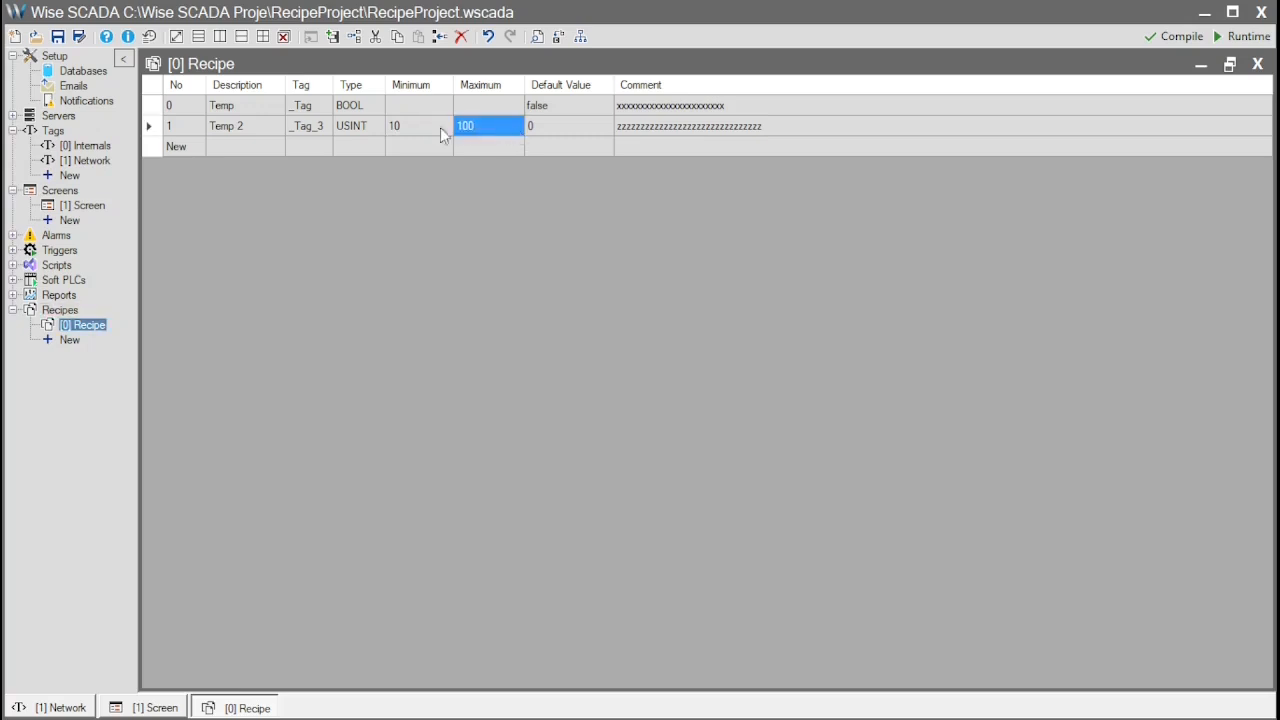
# Set the default values to true for _Tag and 100 for _Tag_3
pyautogui.click(558, 110)
pyautogui.write('true')
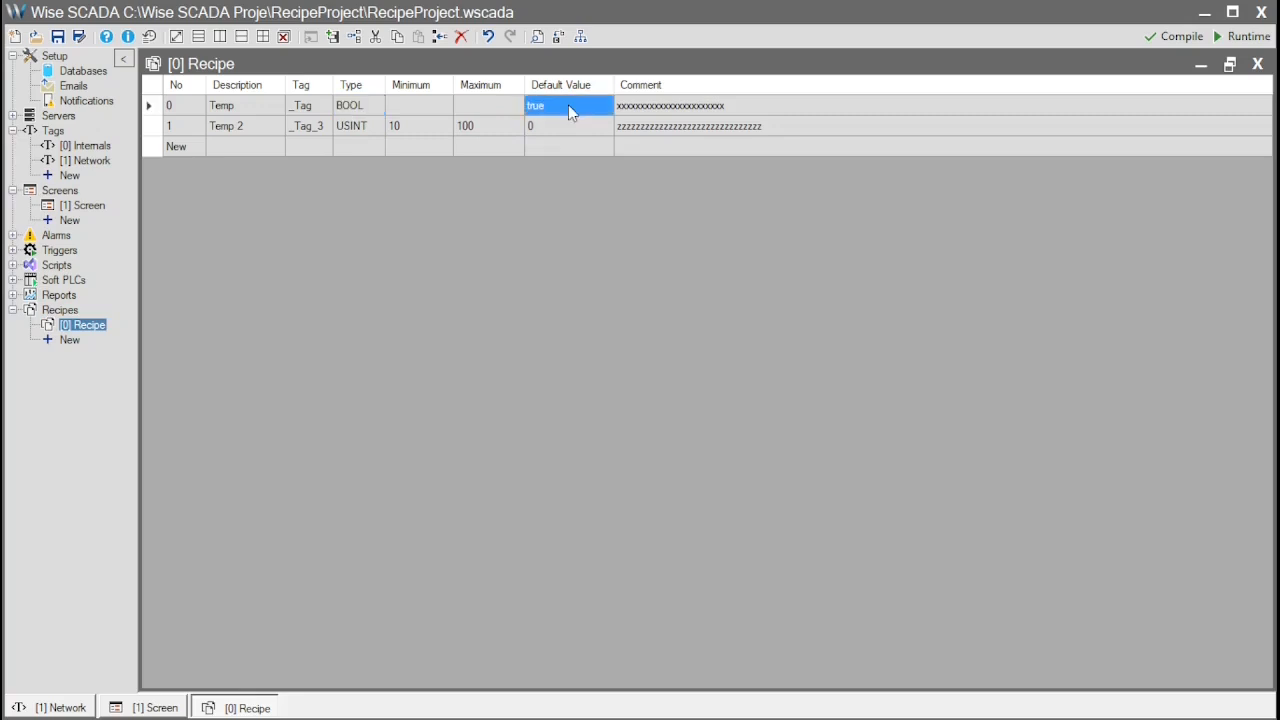
pyautogui.press('Return')
pyautogui.write('100')
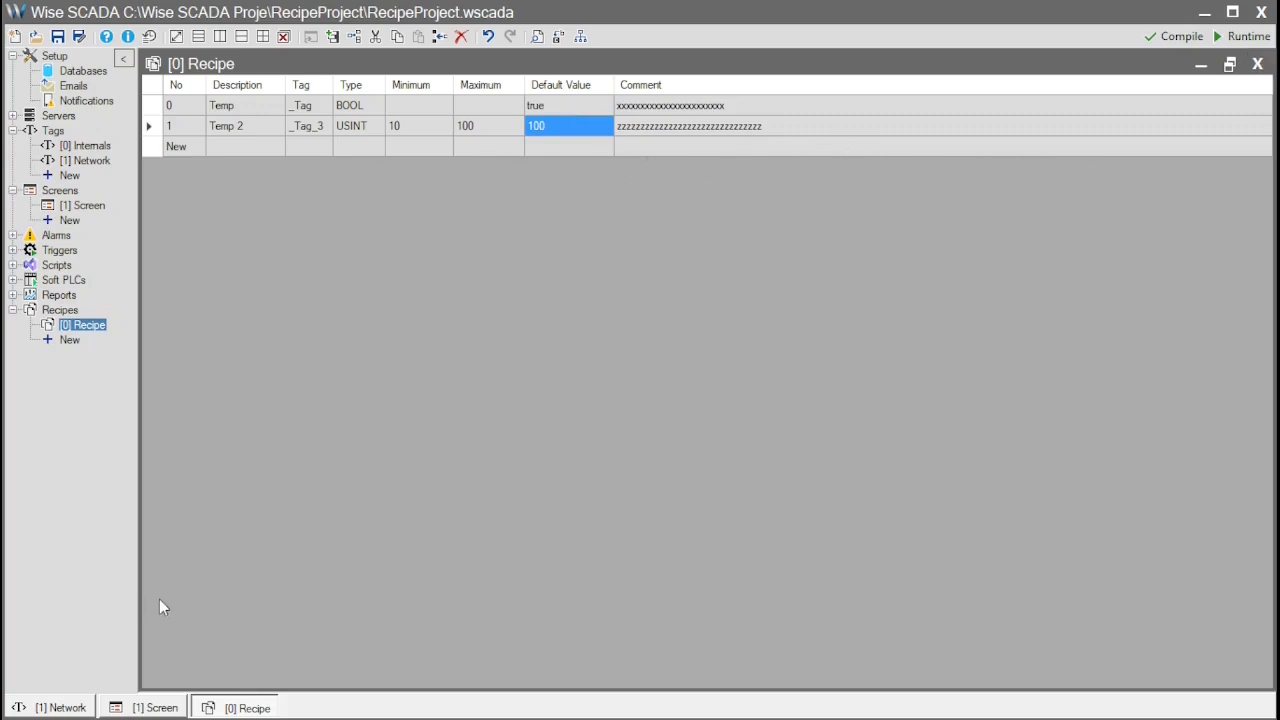
# Open the RecipeManager's advanced Load button properties and set its Text to Yükle
pyautogui.click(176, 709)
pyautogui.click(531, 437)
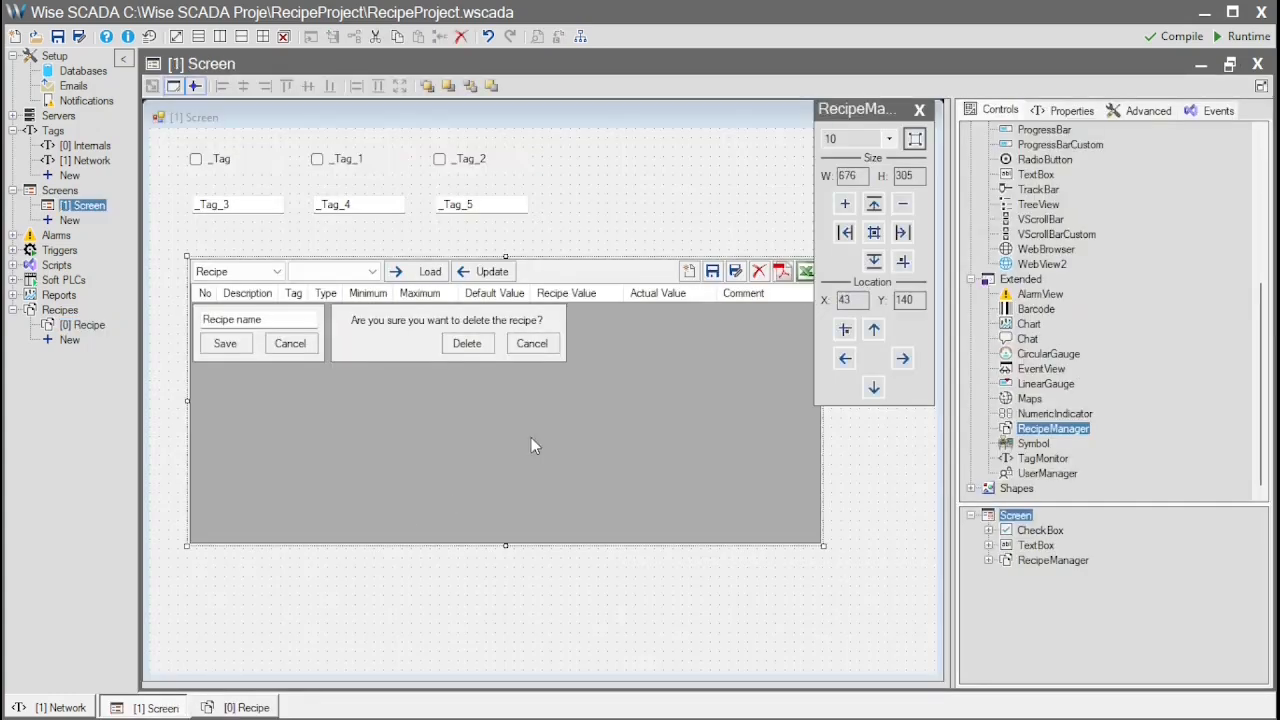
pyautogui.click(918, 112)
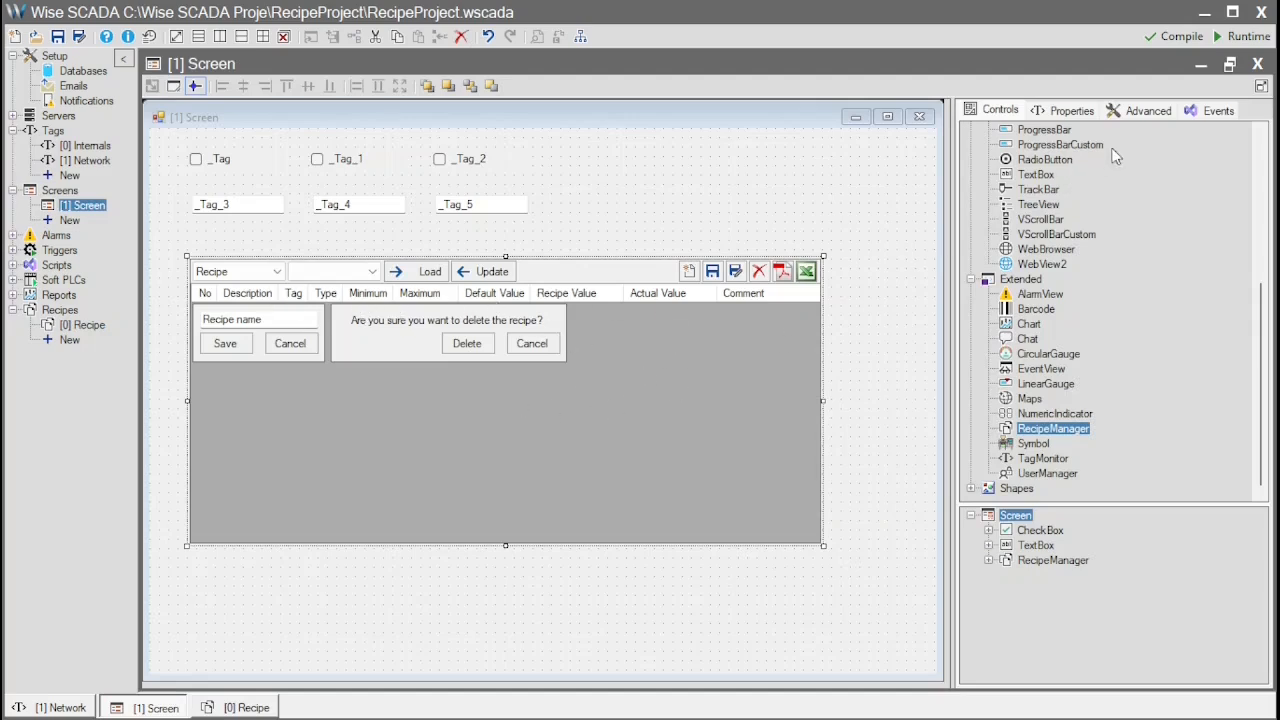
pyautogui.click(1147, 112)
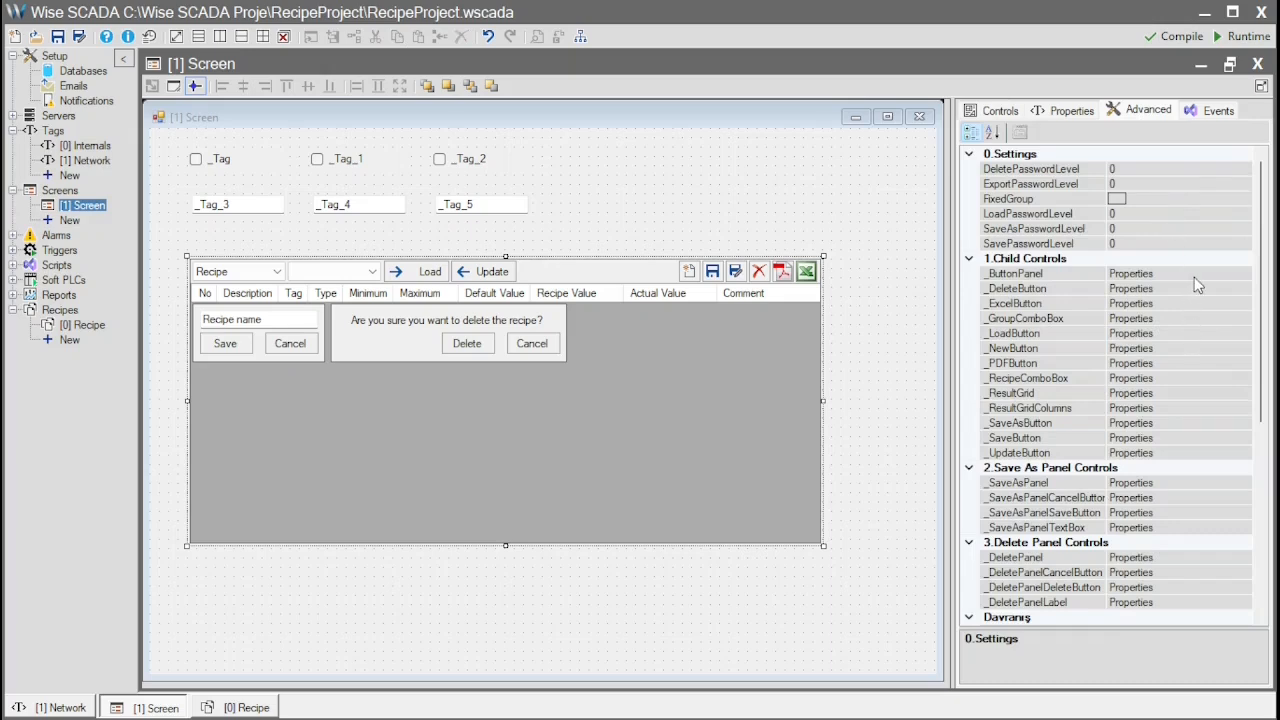
pyautogui.click(1185, 335)
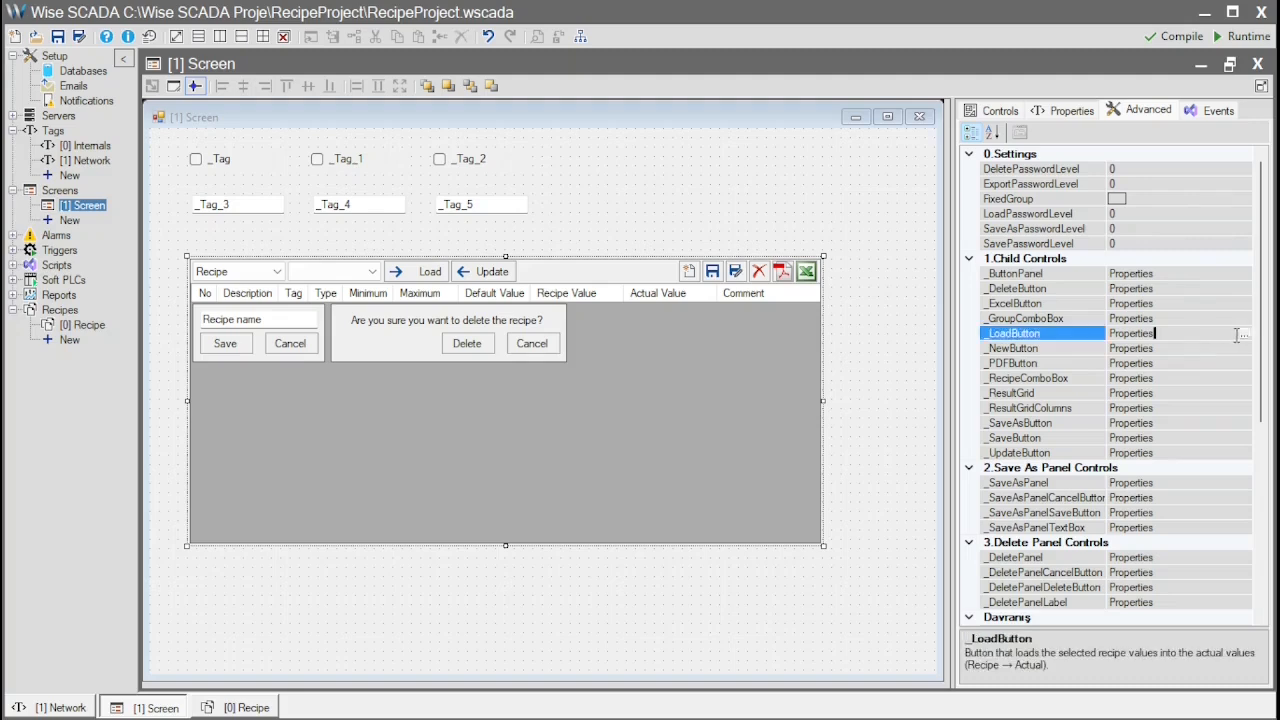
pyautogui.click(1240, 335)
pyautogui.moveTo(643, 146); pyautogui.dragTo(769, 179)
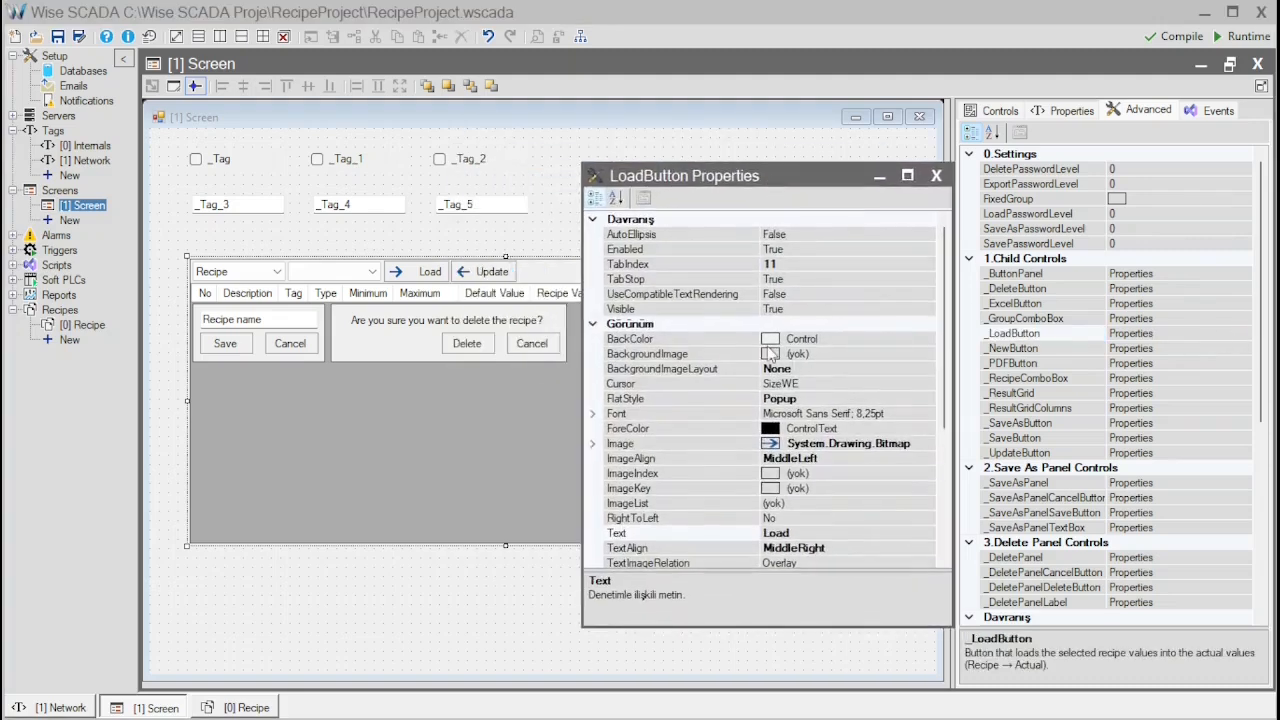
pyautogui.click(818, 534)
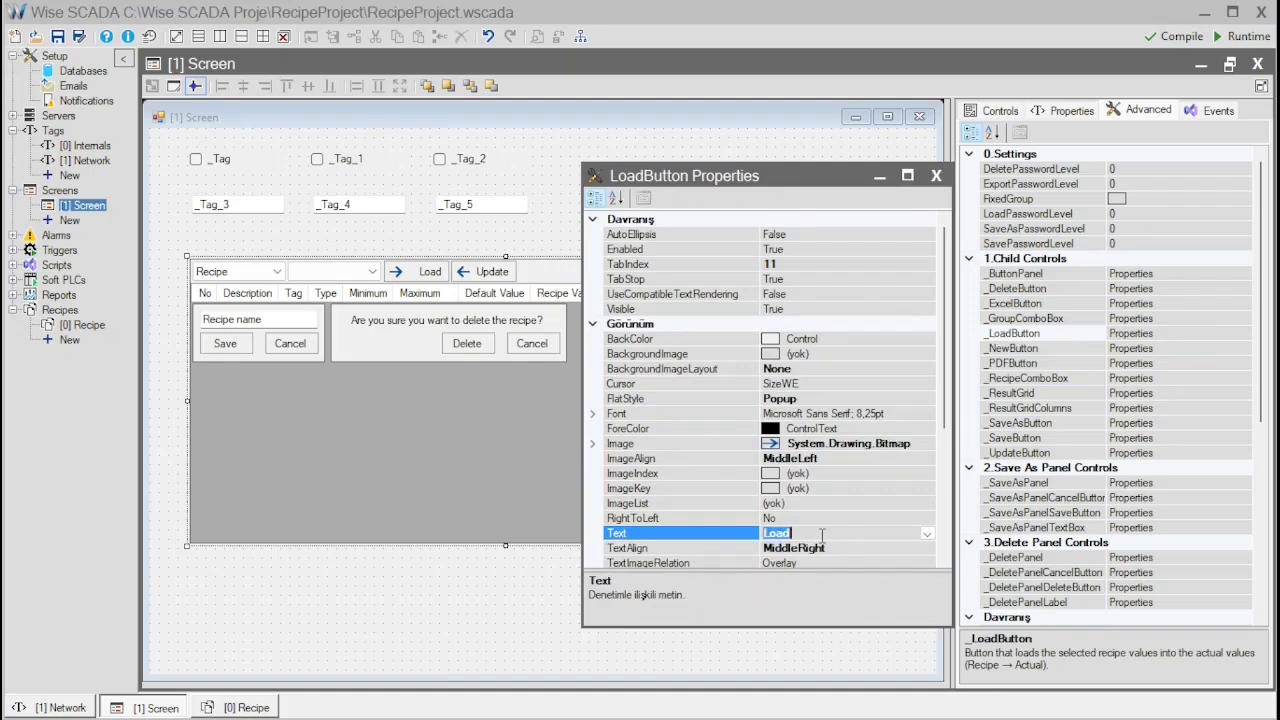
pyautogui.write('Yükle')
pyautogui.press('Return')
pyautogui.click(831, 519)
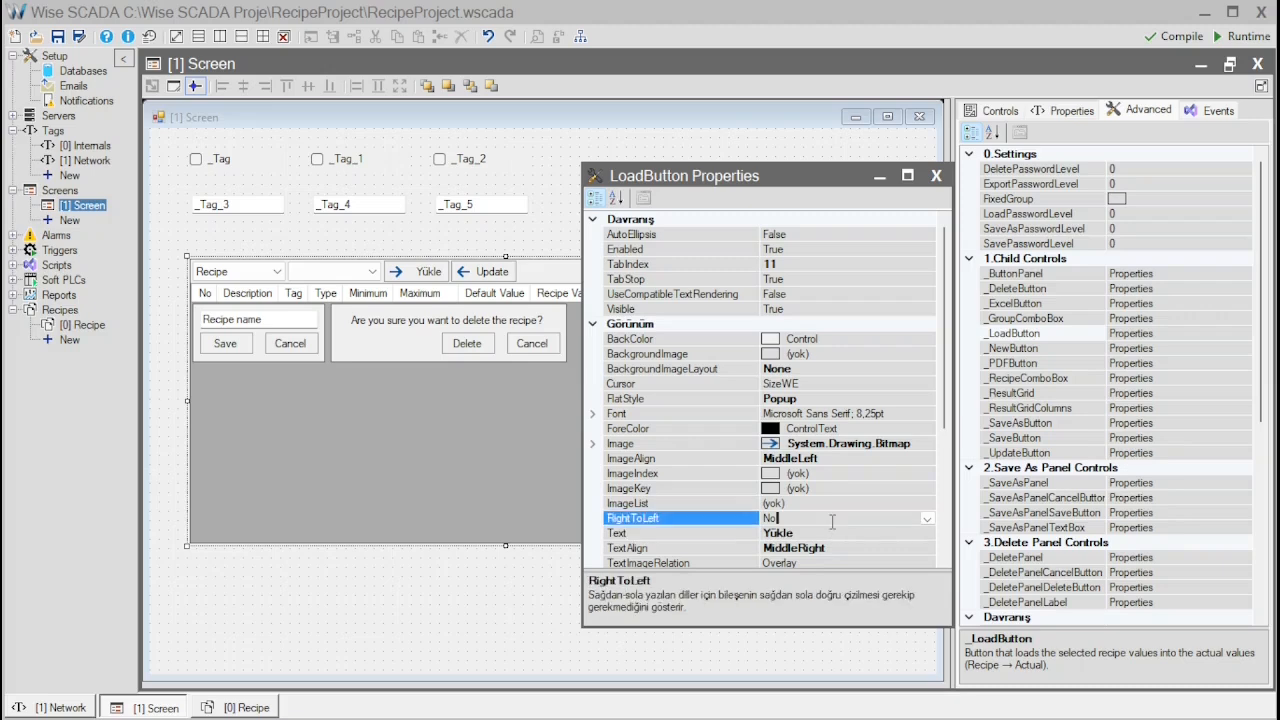
pyautogui.click(935, 177)
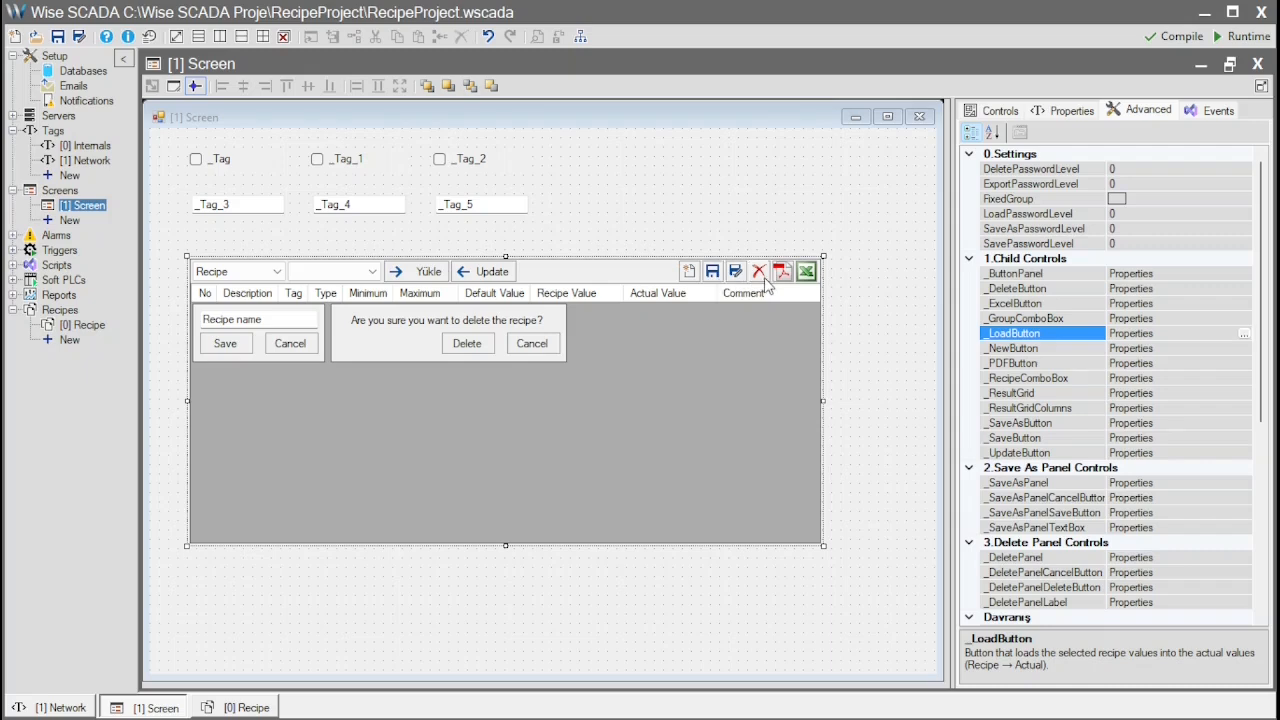
# Hide the RecipeManager's New button by setting its Visible property to False
pyautogui.click(1226, 347)
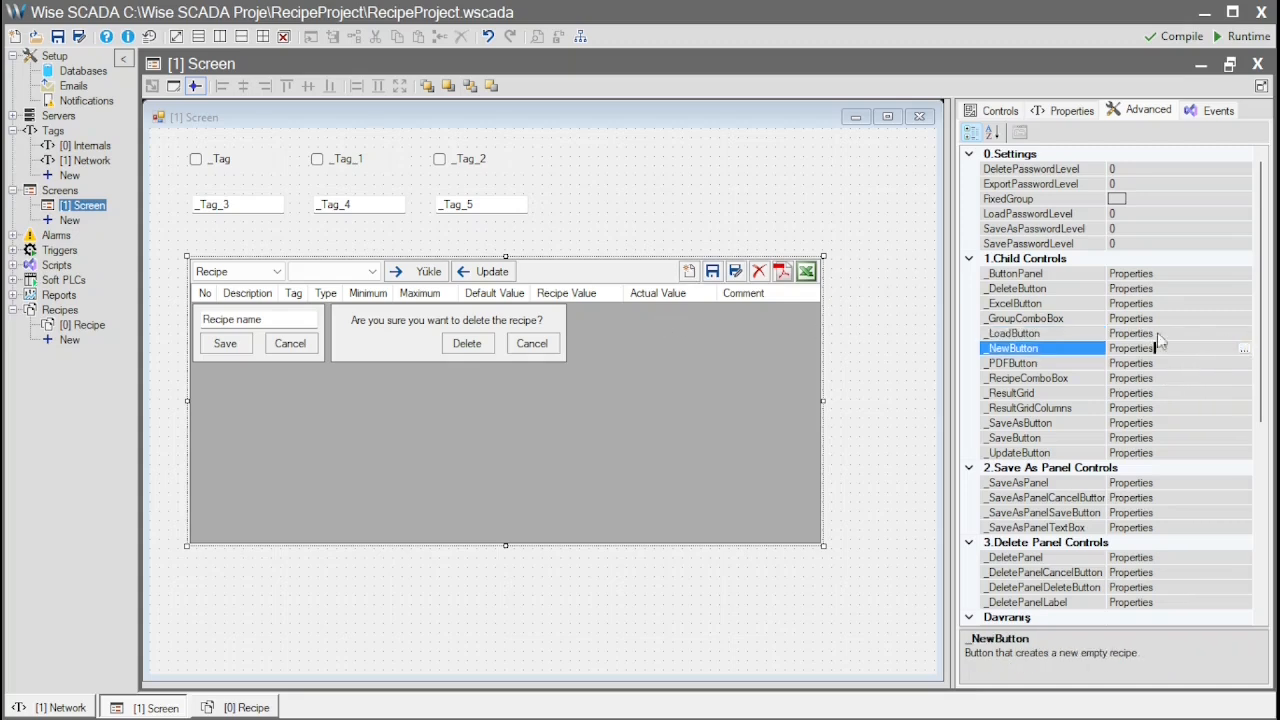
pyautogui.click(1245, 348)
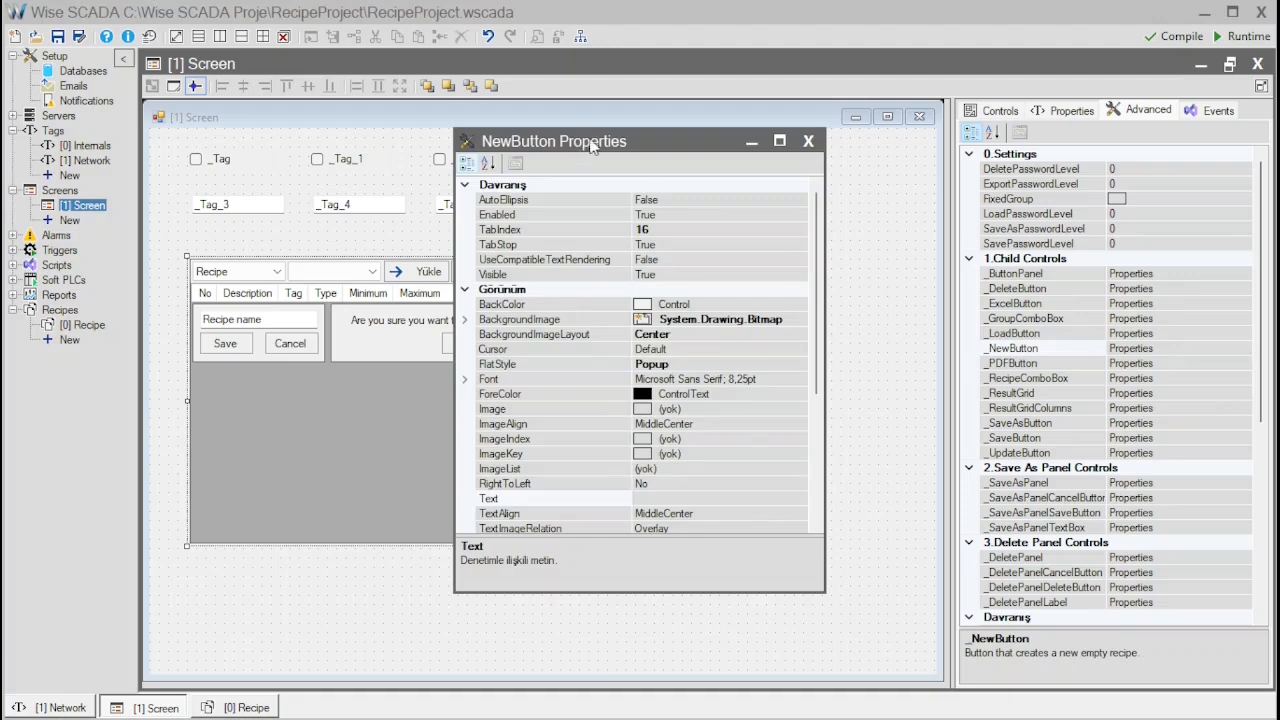
pyautogui.moveTo(591, 146); pyautogui.dragTo(673, 169)
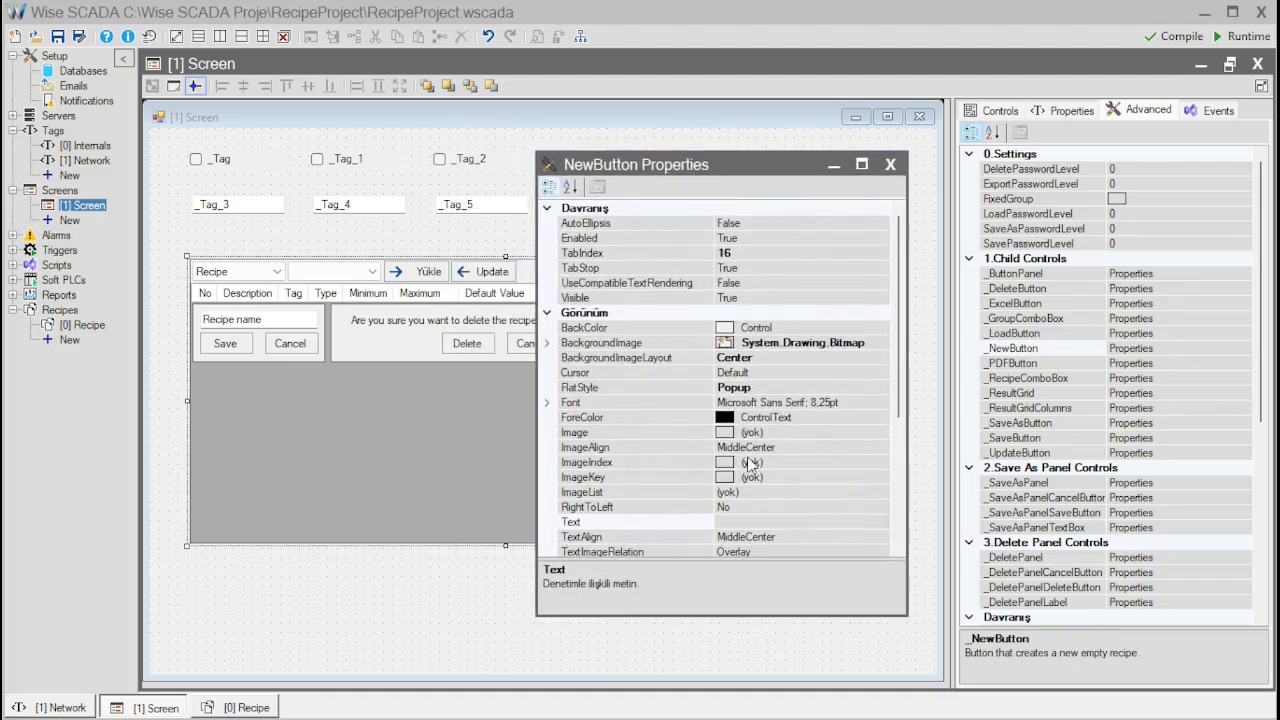
pyautogui.moveTo(780, 172); pyautogui.dragTo(945, 183)
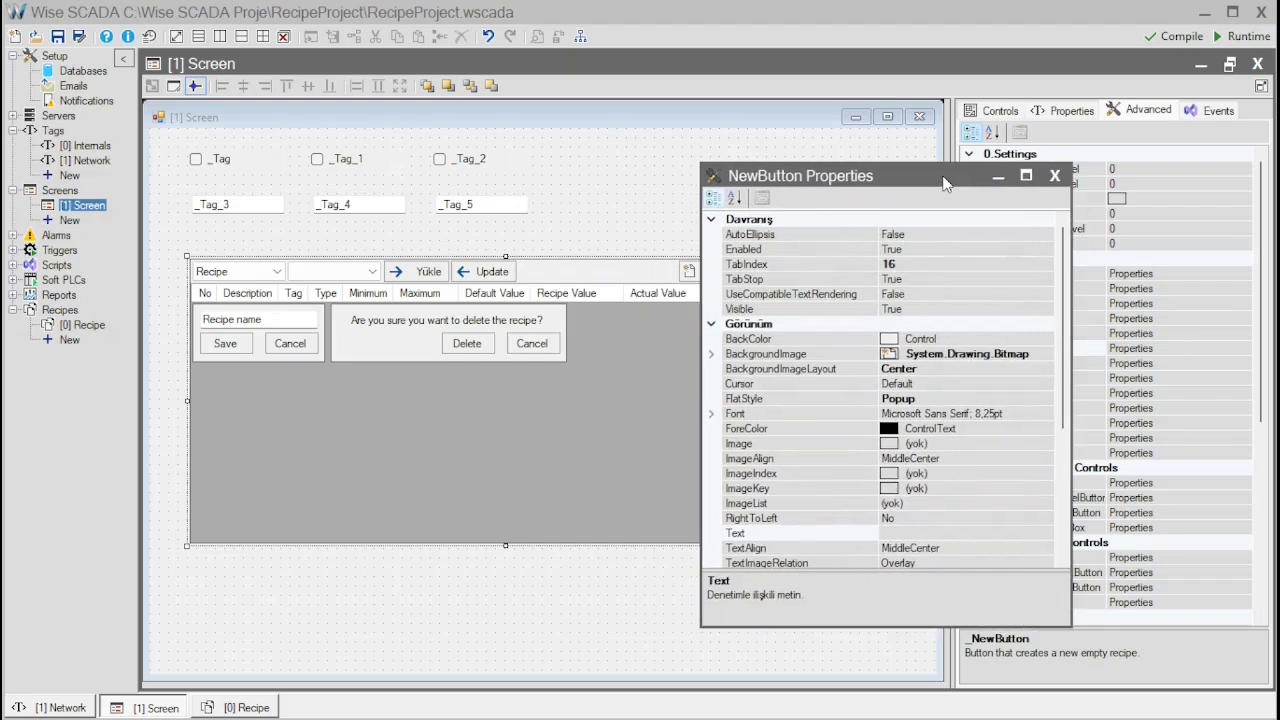
pyautogui.click(1032, 310)
pyautogui.click(1045, 310)
pyautogui.click(890, 340)
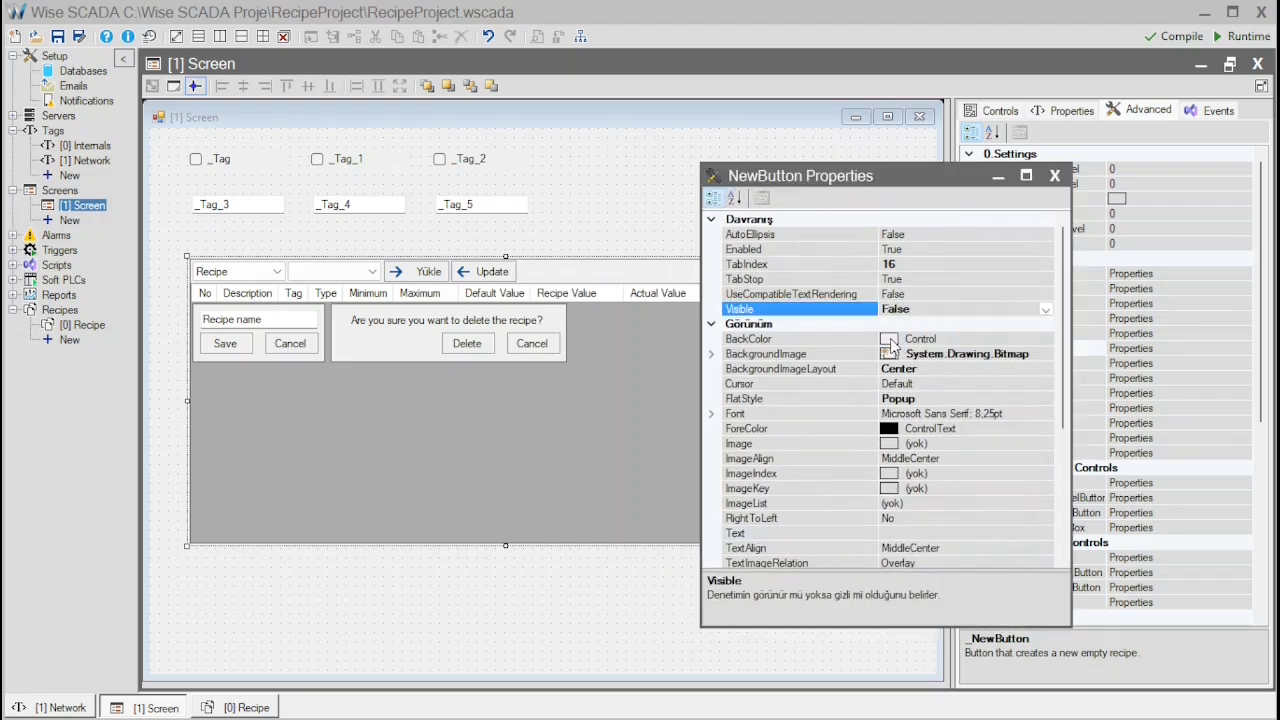
pyautogui.click(1054, 175)
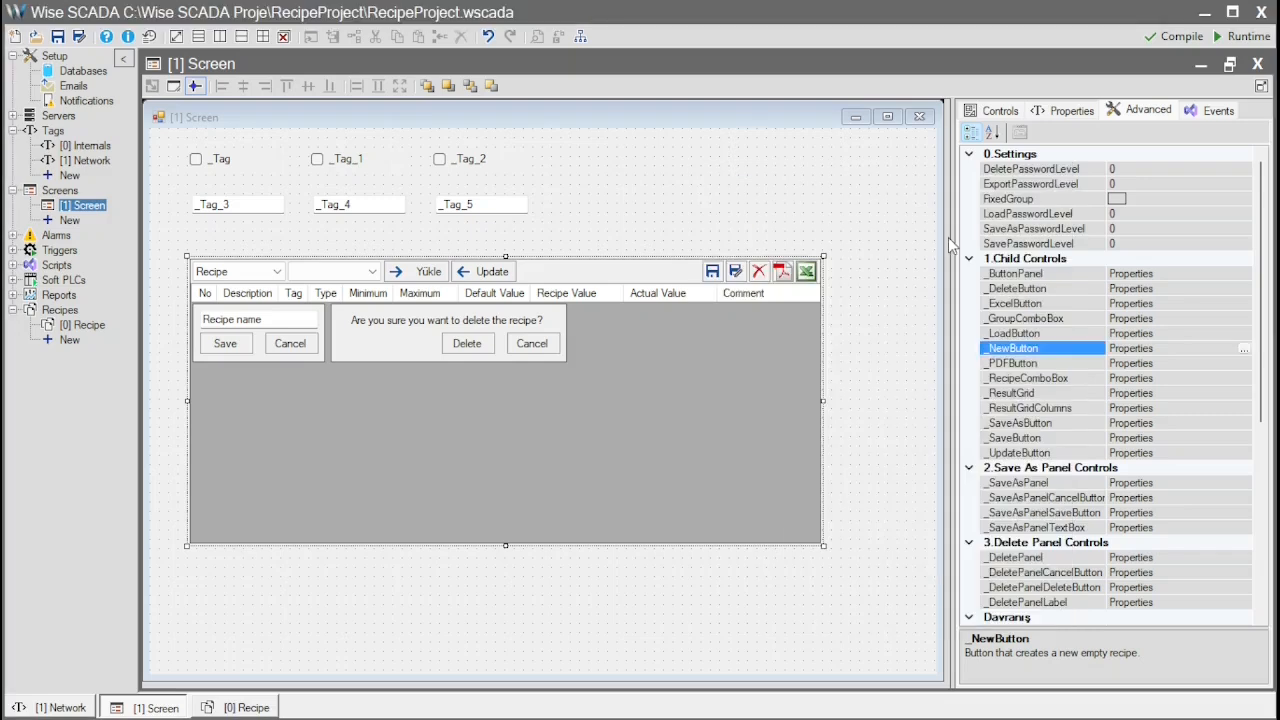
# Set the RecipeManager's DeletePasswordLevel to 10
pyautogui.click(1134, 169)
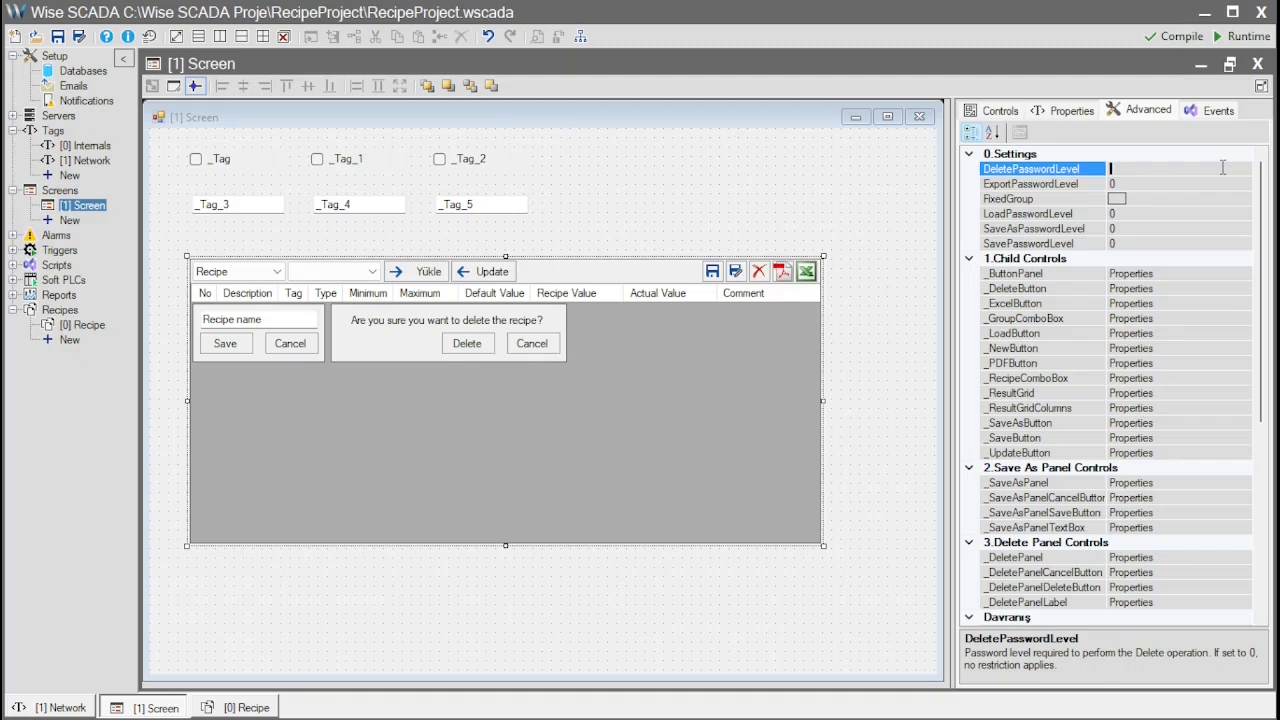
pyautogui.press('BackSpace')
pyautogui.write('10')
pyautogui.press('Return')
# In Setup, add a new user and set its level to 10
pyautogui.click(55, 57)
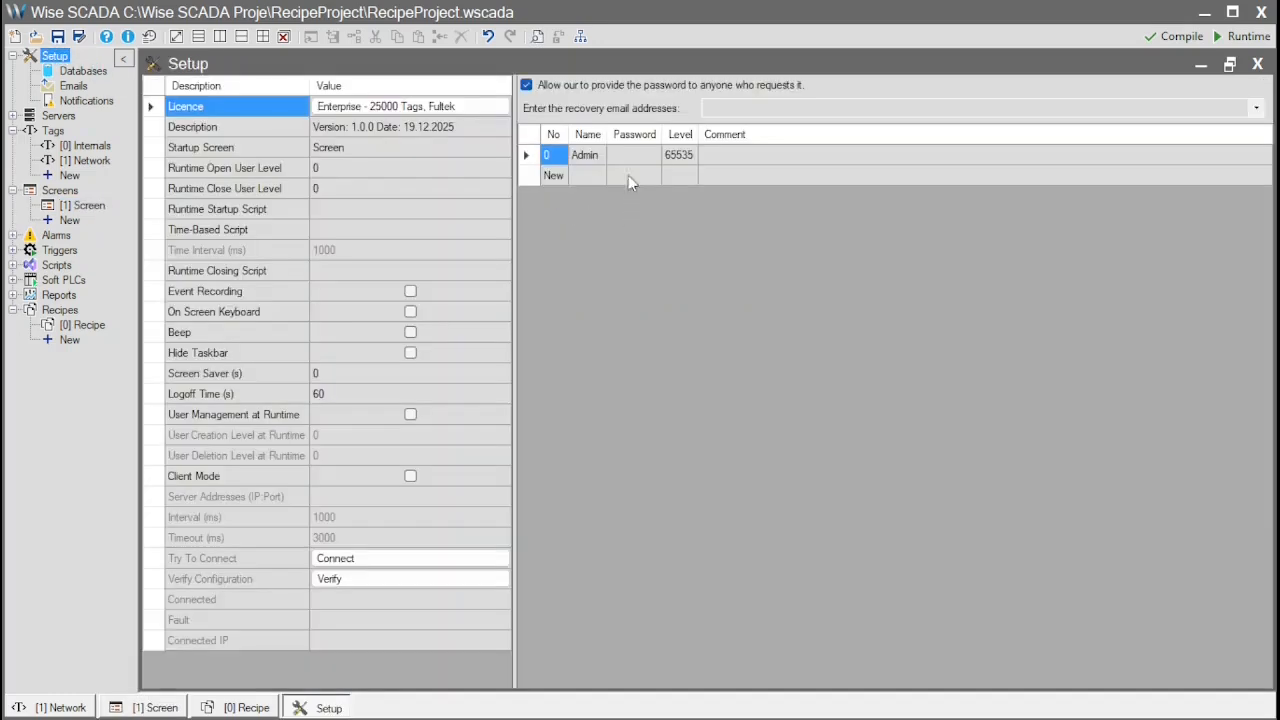
pyautogui.click(633, 165)
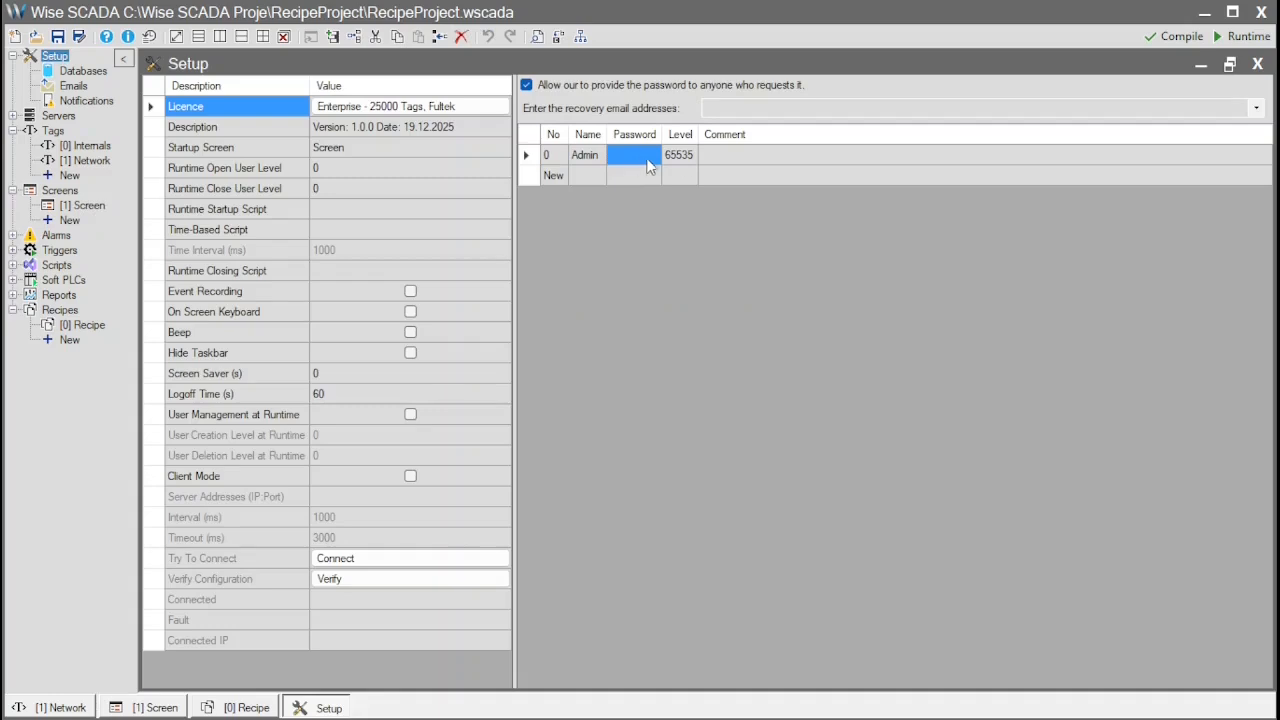
pyautogui.click(686, 165)
pyautogui.click(559, 173)
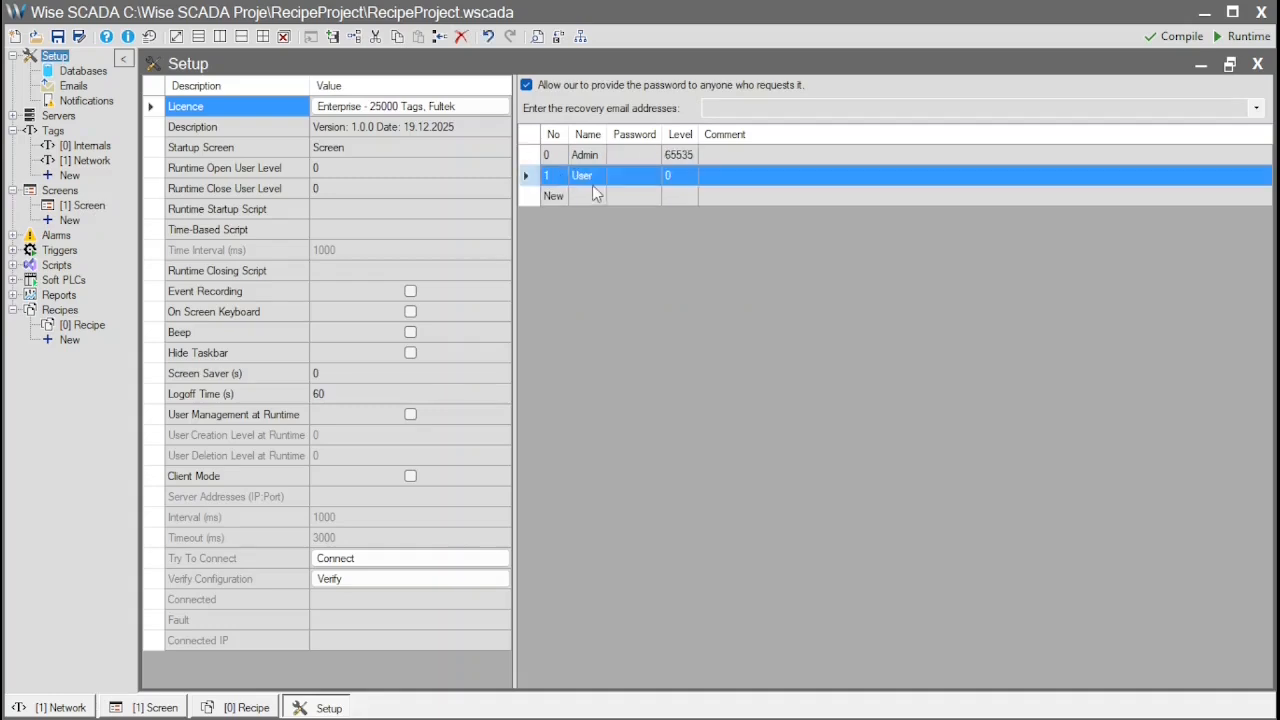
pyautogui.click(680, 176)
pyautogui.write('10')
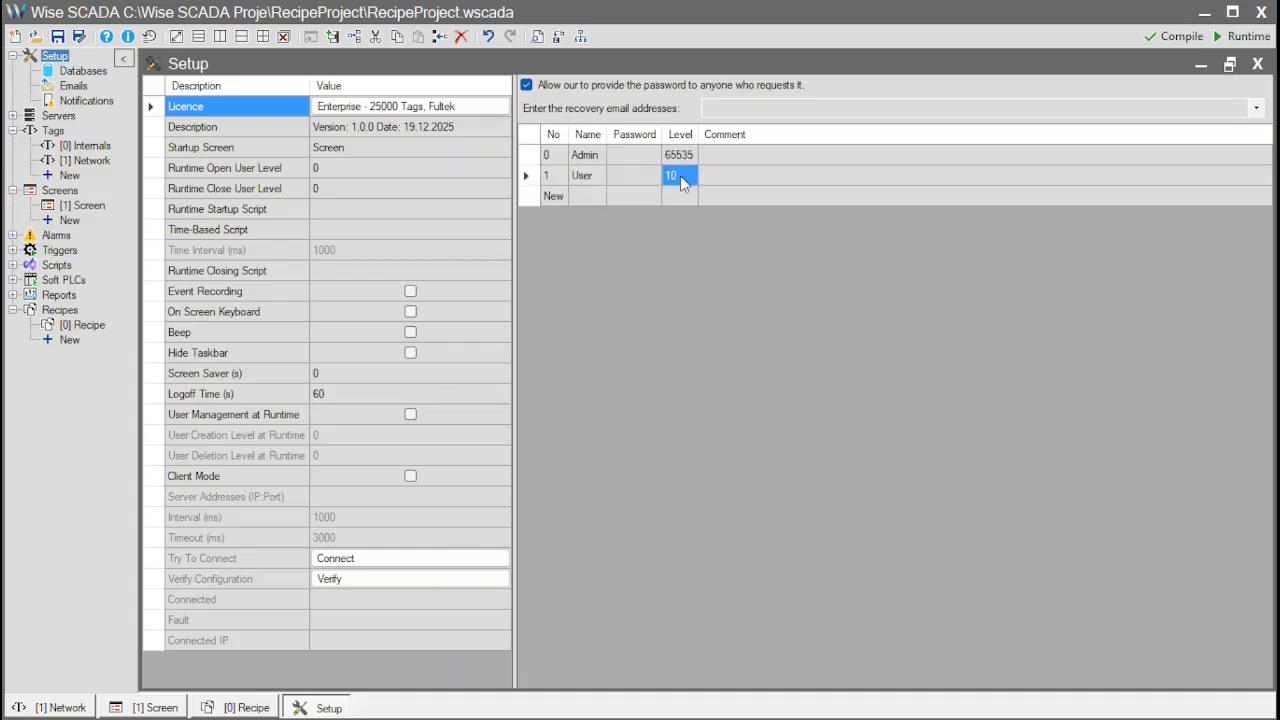
# Add another user and set its level to 9
pyautogui.click(556, 197)
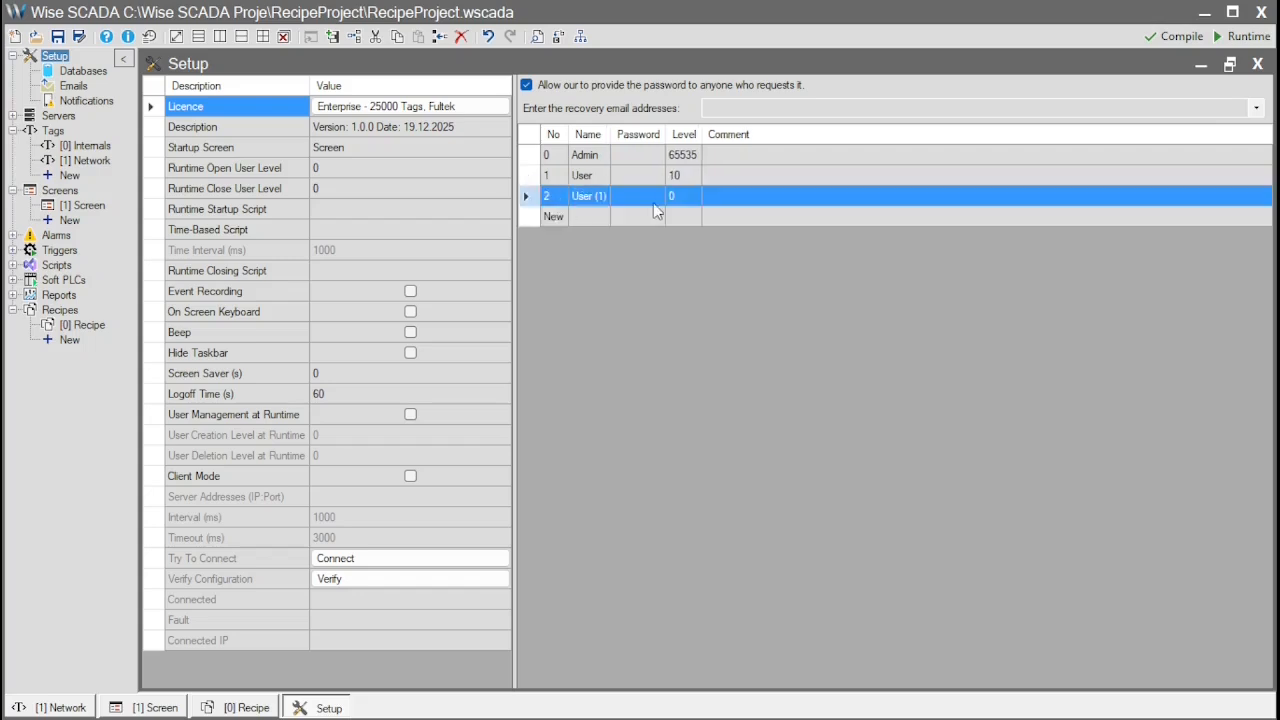
pyautogui.click(677, 197)
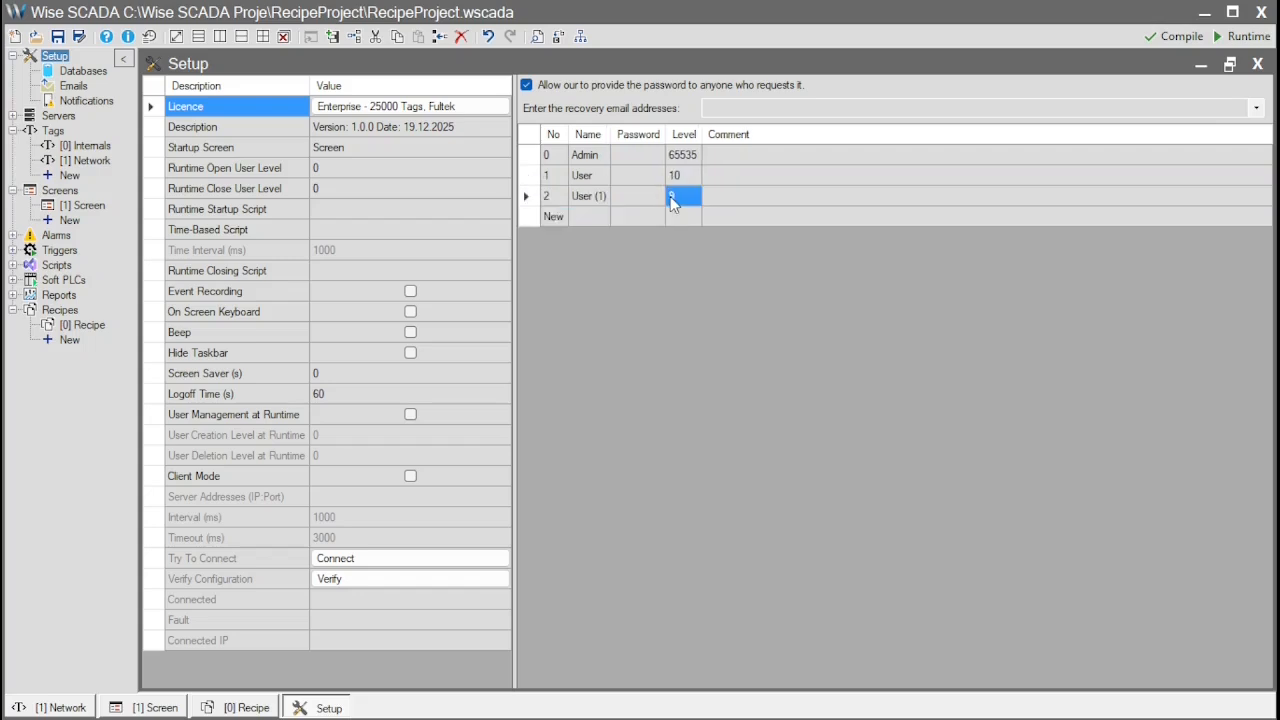
pyautogui.write('9')
# Open the RecipeManager's result grid column editor and set Column1's header text to No123
pyautogui.click(130, 709)
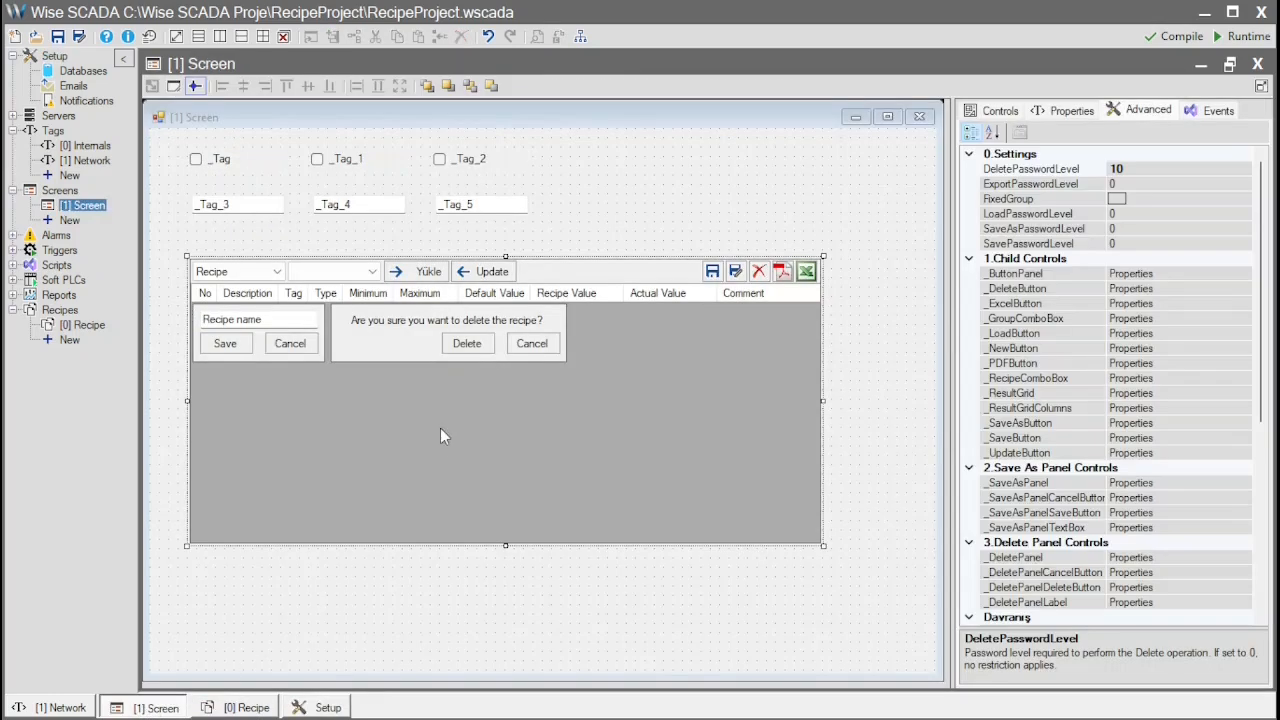
pyautogui.click(668, 365)
pyautogui.scroll(-3, 1170, 377)
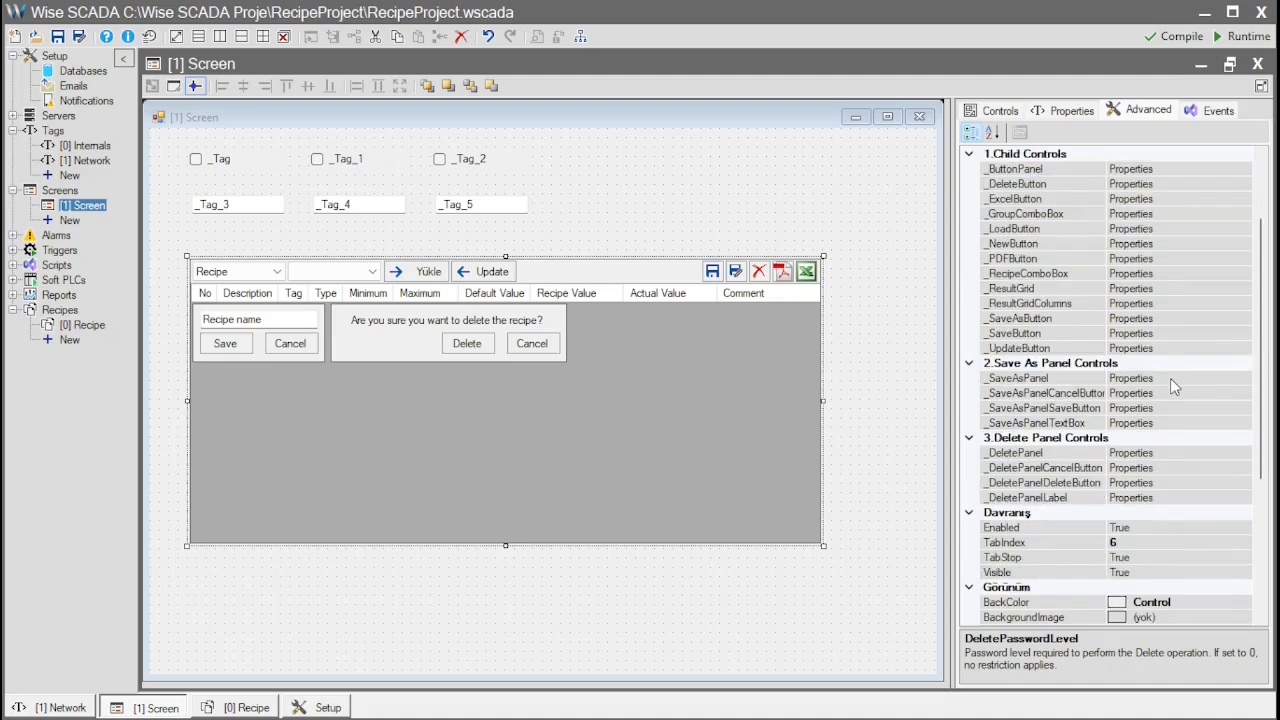
pyautogui.click(1188, 302)
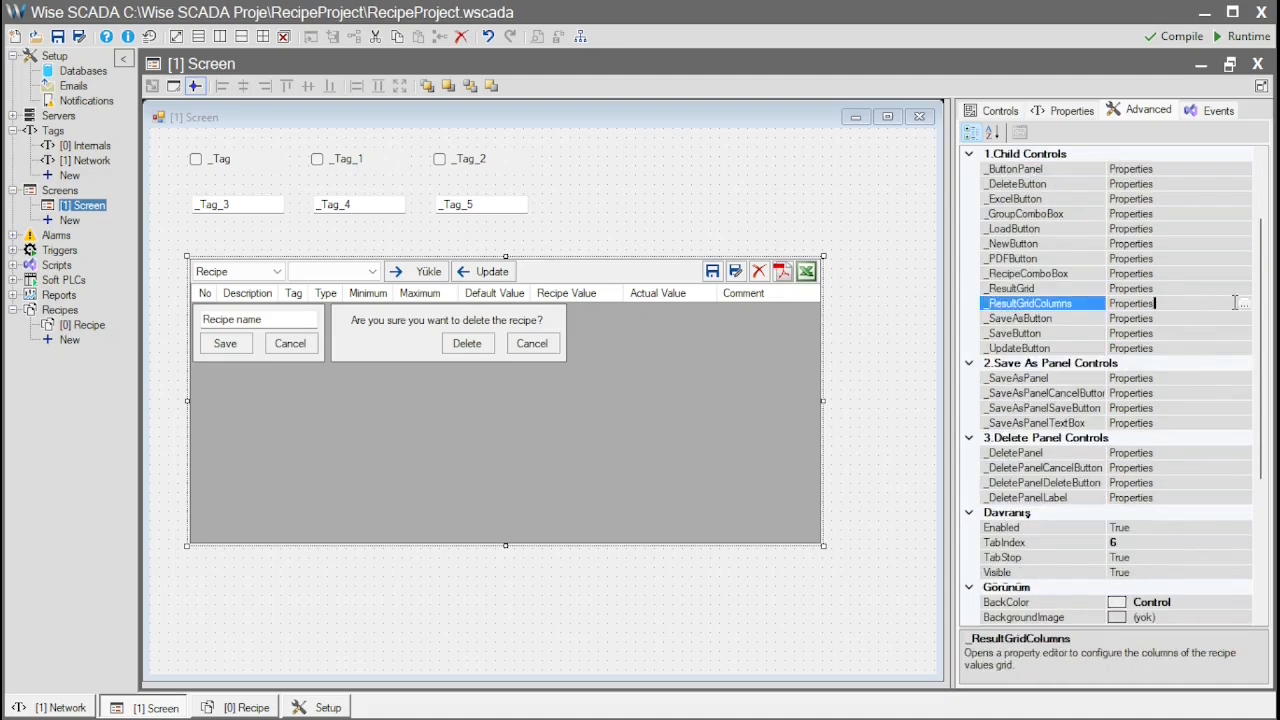
pyautogui.click(1245, 306)
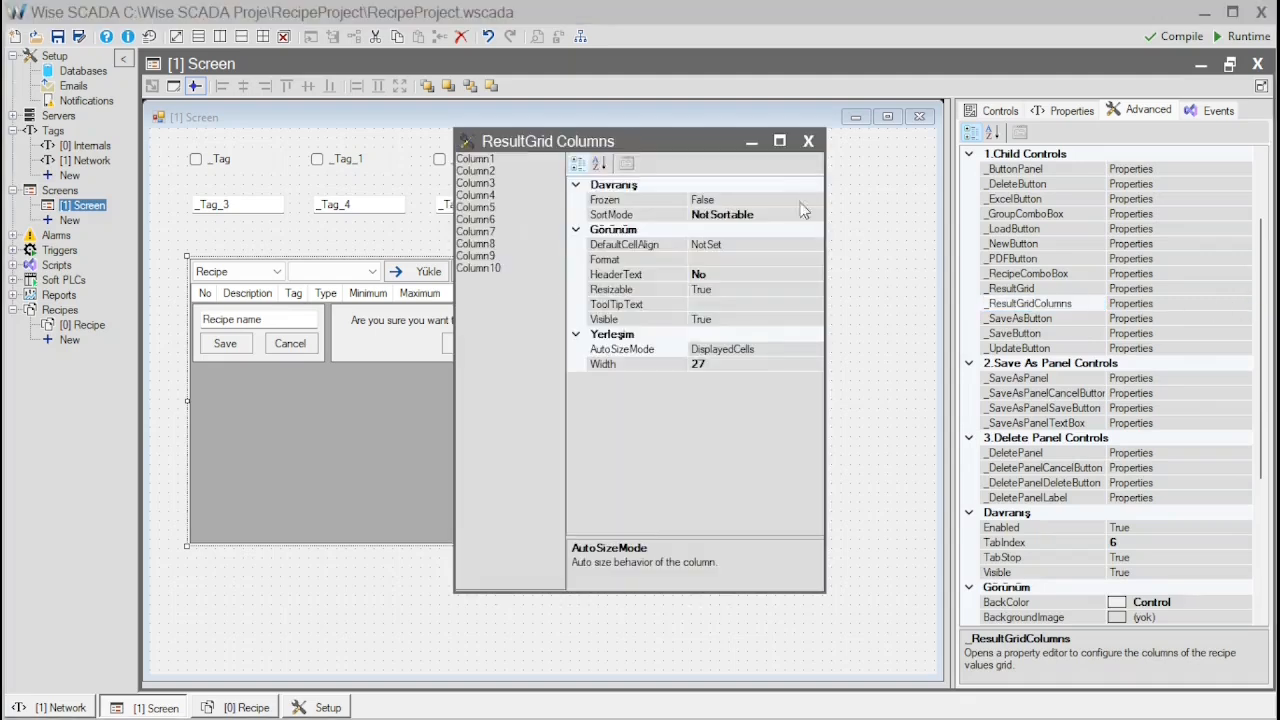
pyautogui.moveTo(668, 143); pyautogui.dragTo(911, 195)
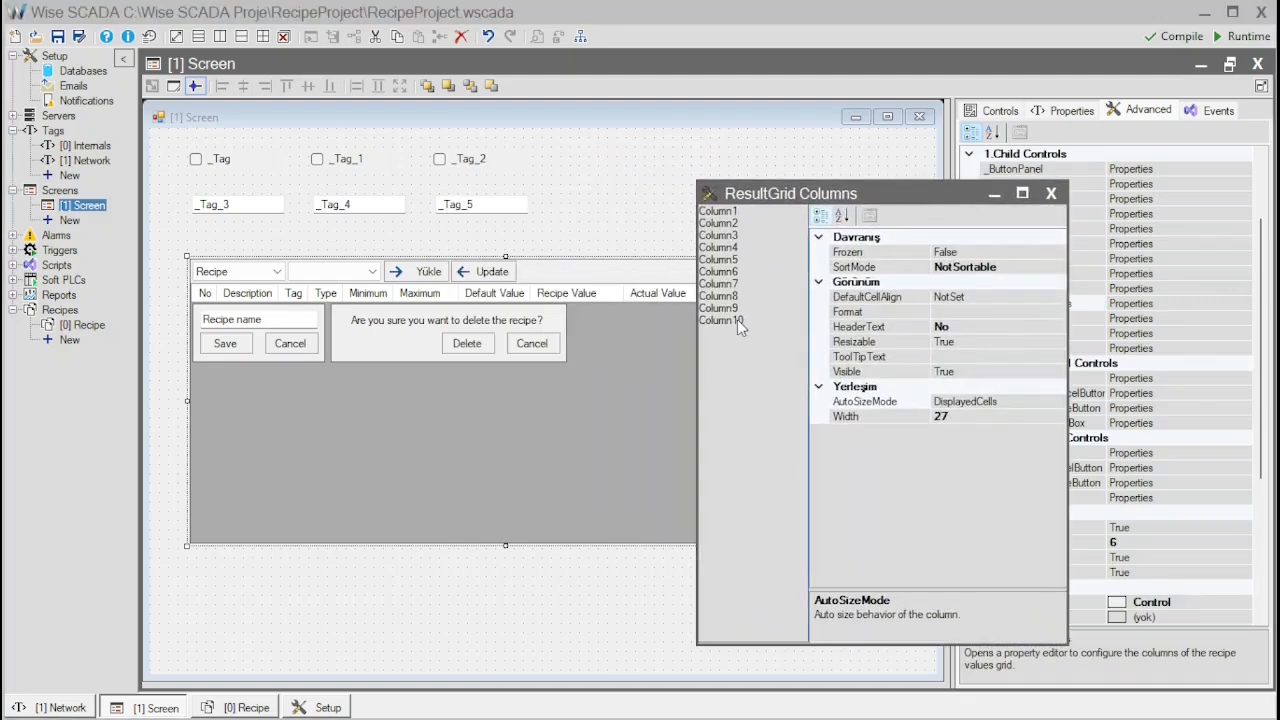
pyautogui.click(974, 328)
pyautogui.write('123')
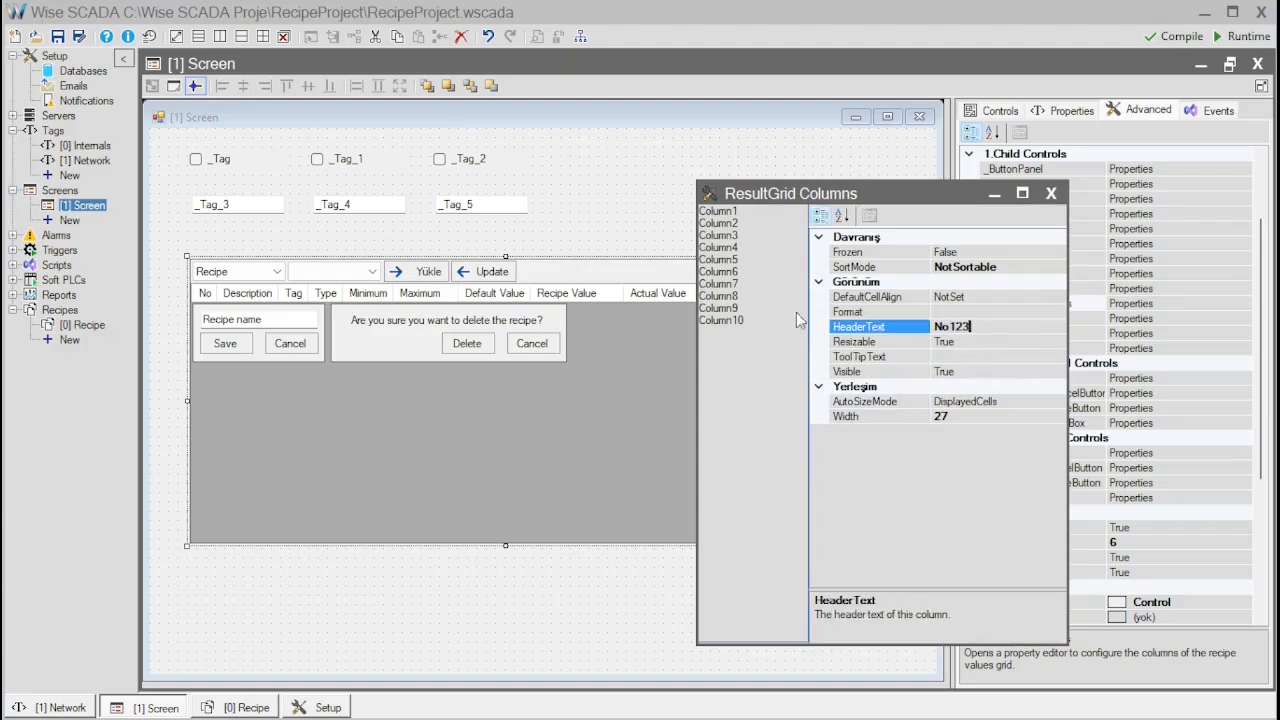
# Hide Column4, the Type column, by setting its Visible property to False
pyautogui.click(731, 250)
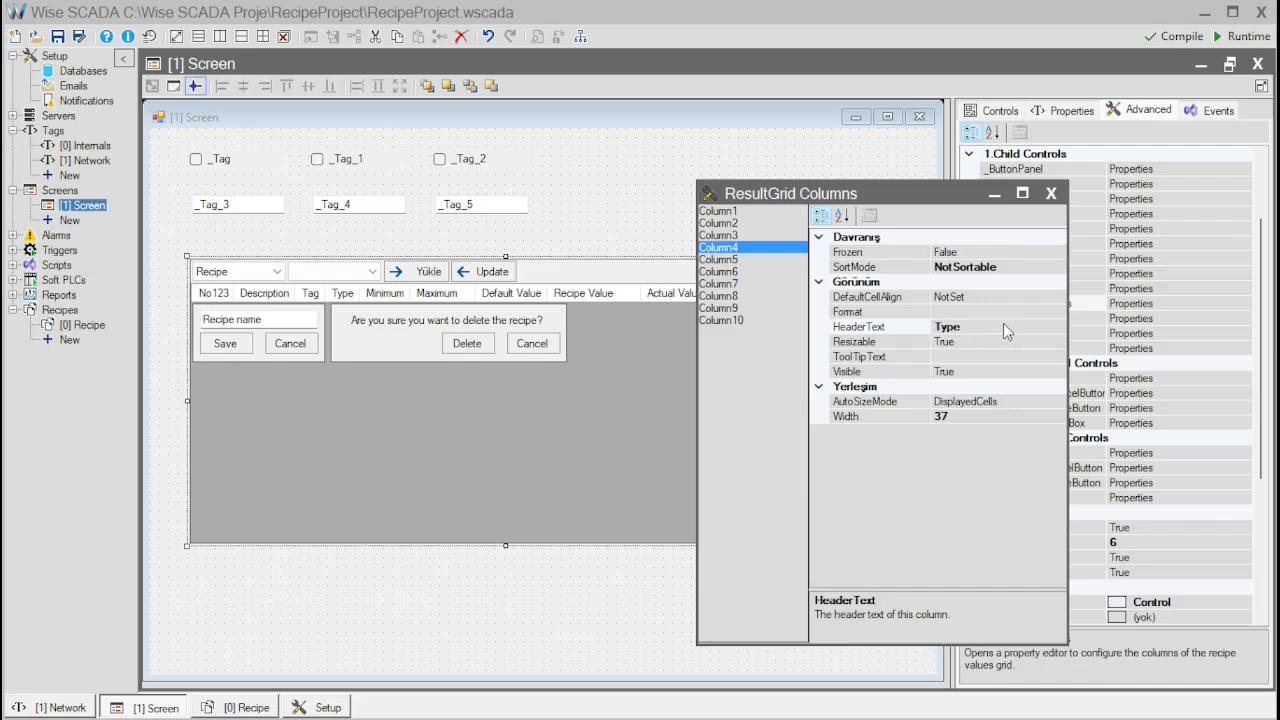
pyautogui.click(1022, 372)
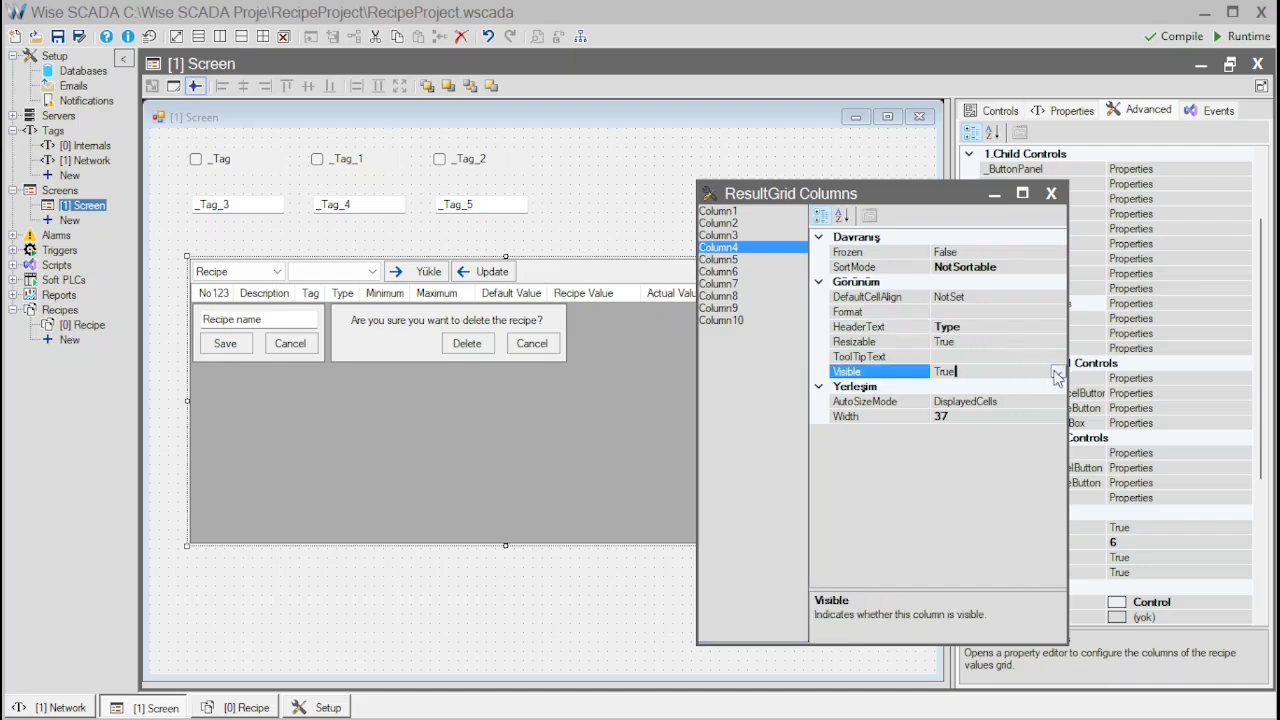
pyautogui.click(1058, 372)
pyautogui.click(956, 401)
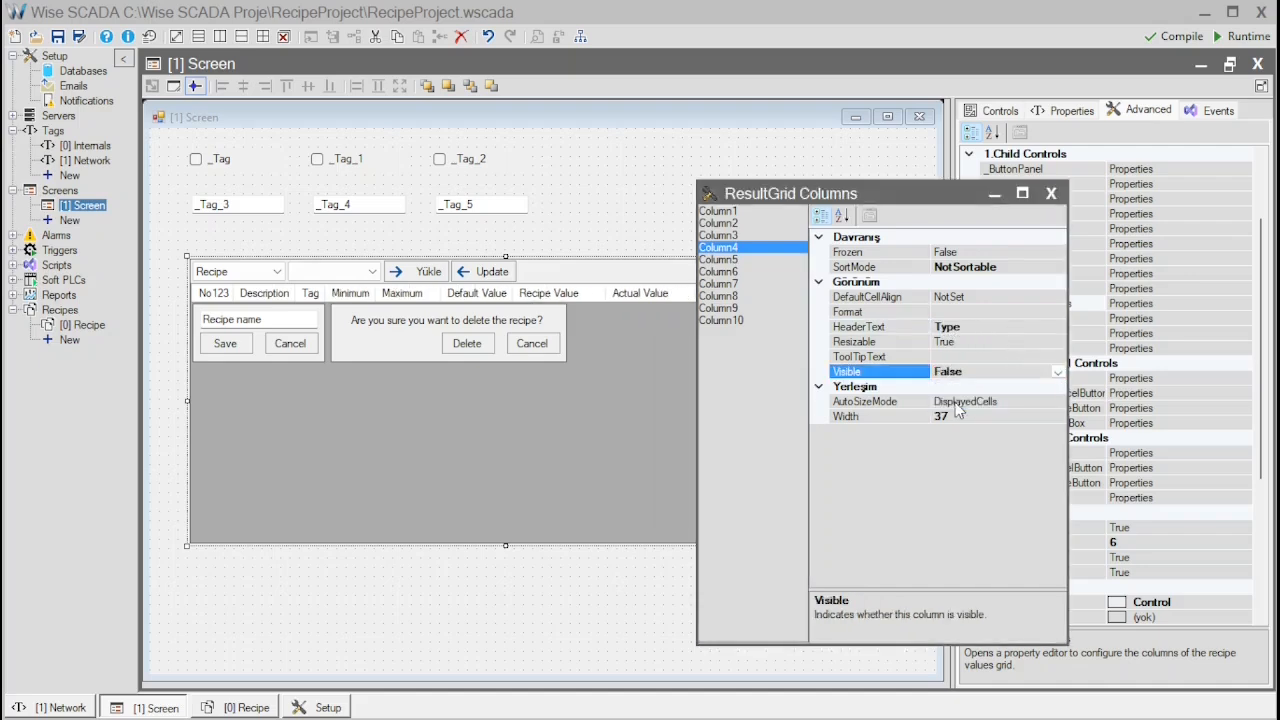
pyautogui.click(1051, 193)
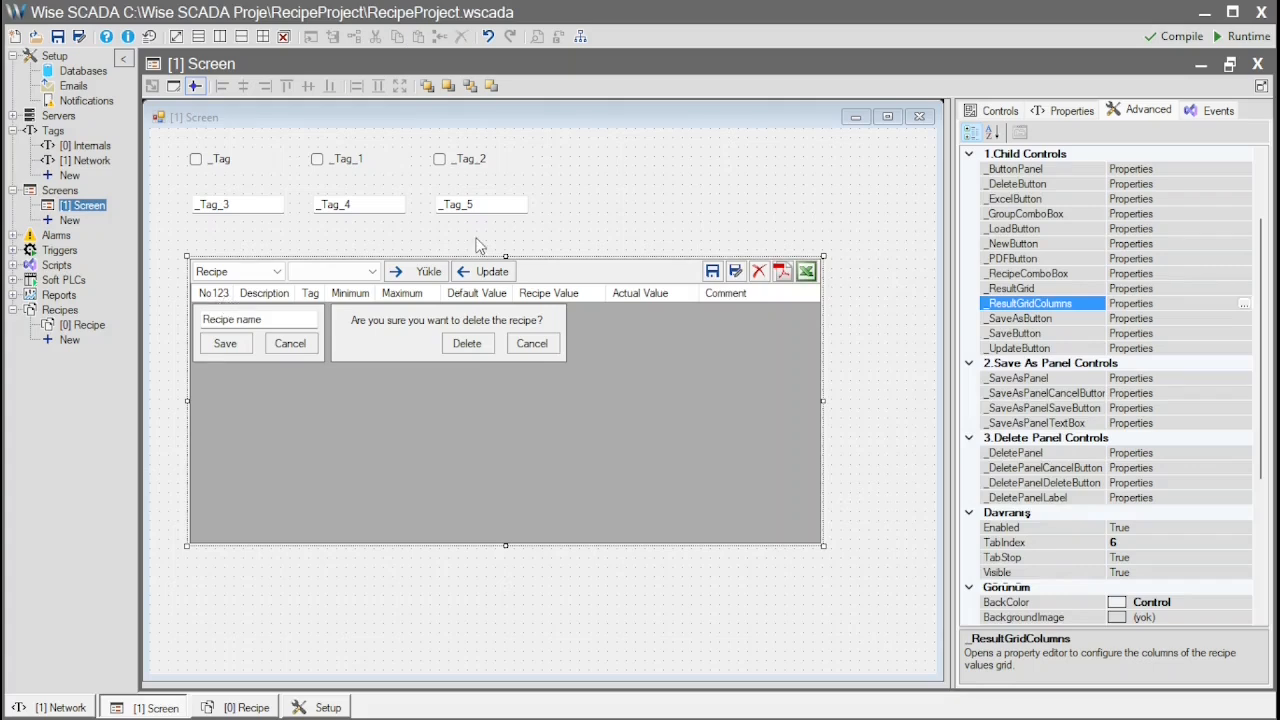
# Create a second recipe and rename its symbol to Machine 1
pyautogui.doubleClick(80, 328)
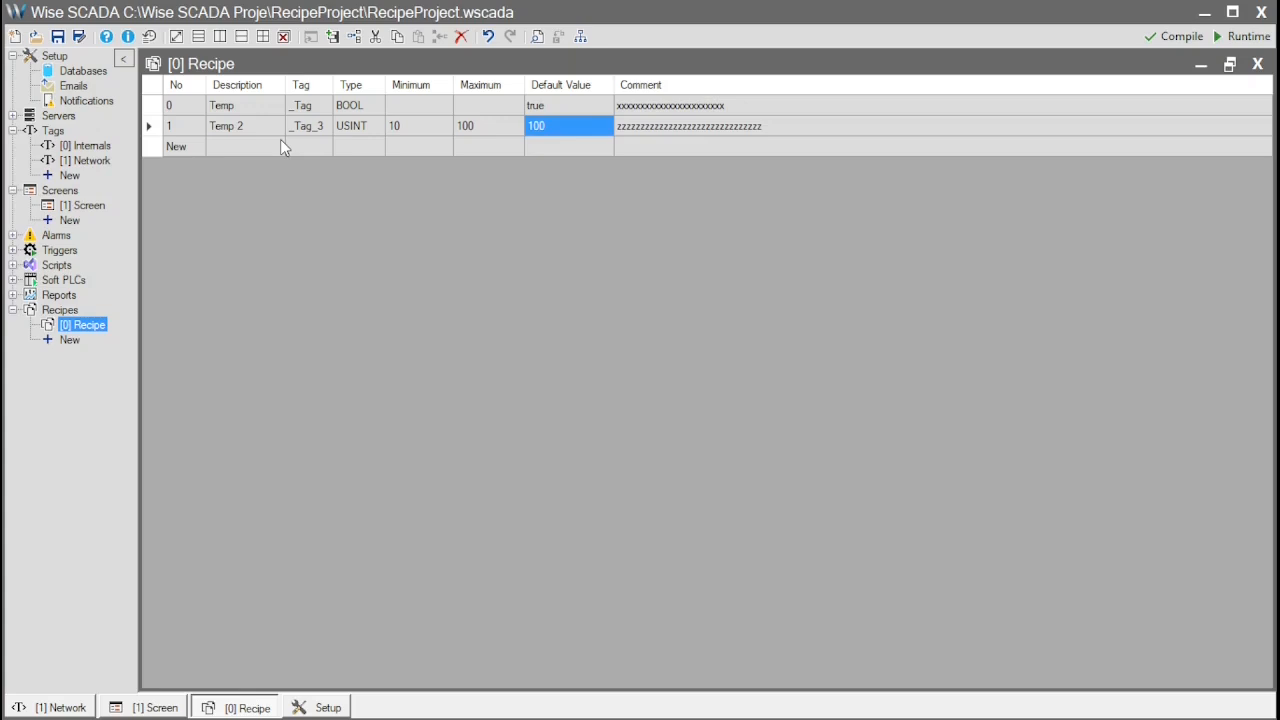
pyautogui.click(70, 340)
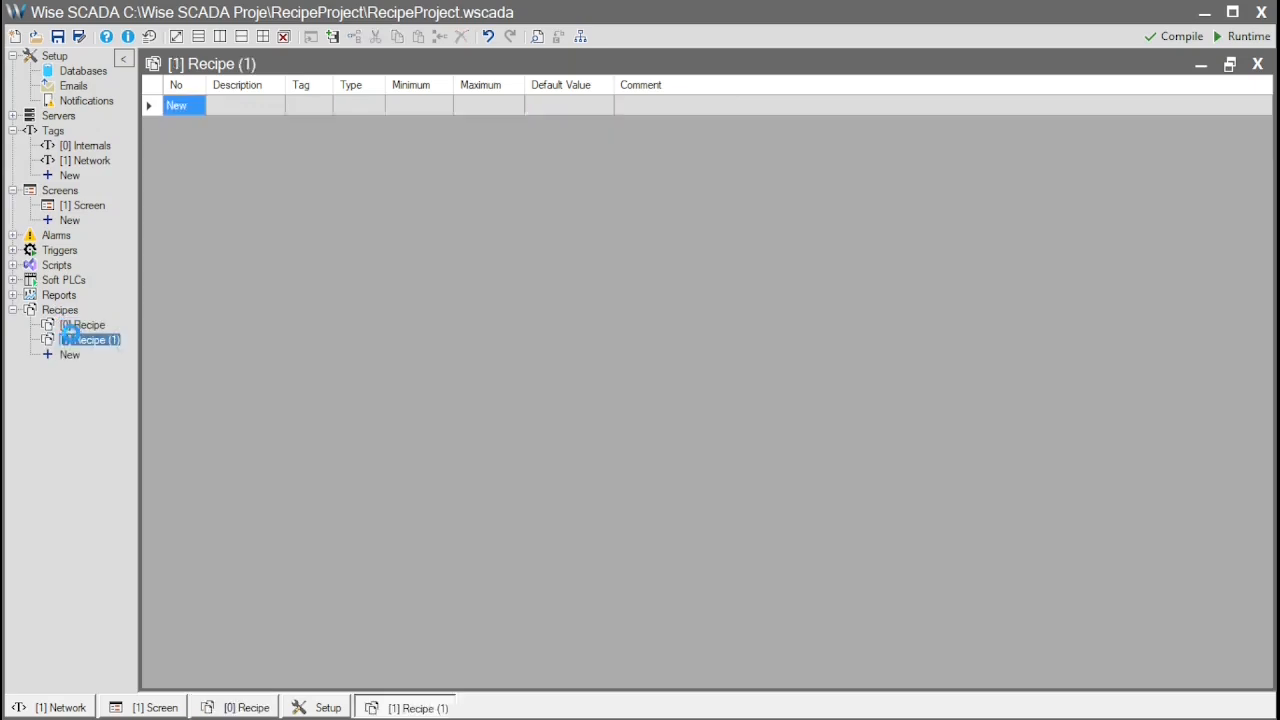
pyautogui.click(62, 312)
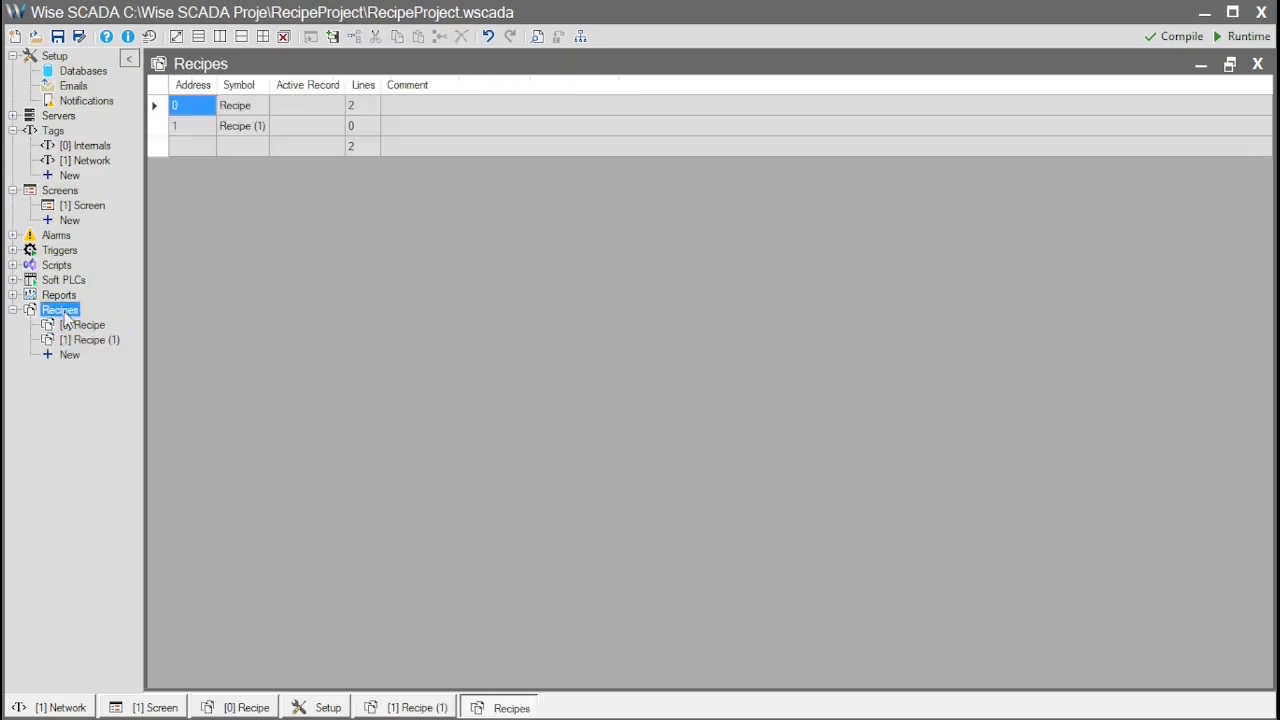
pyautogui.click(257, 130)
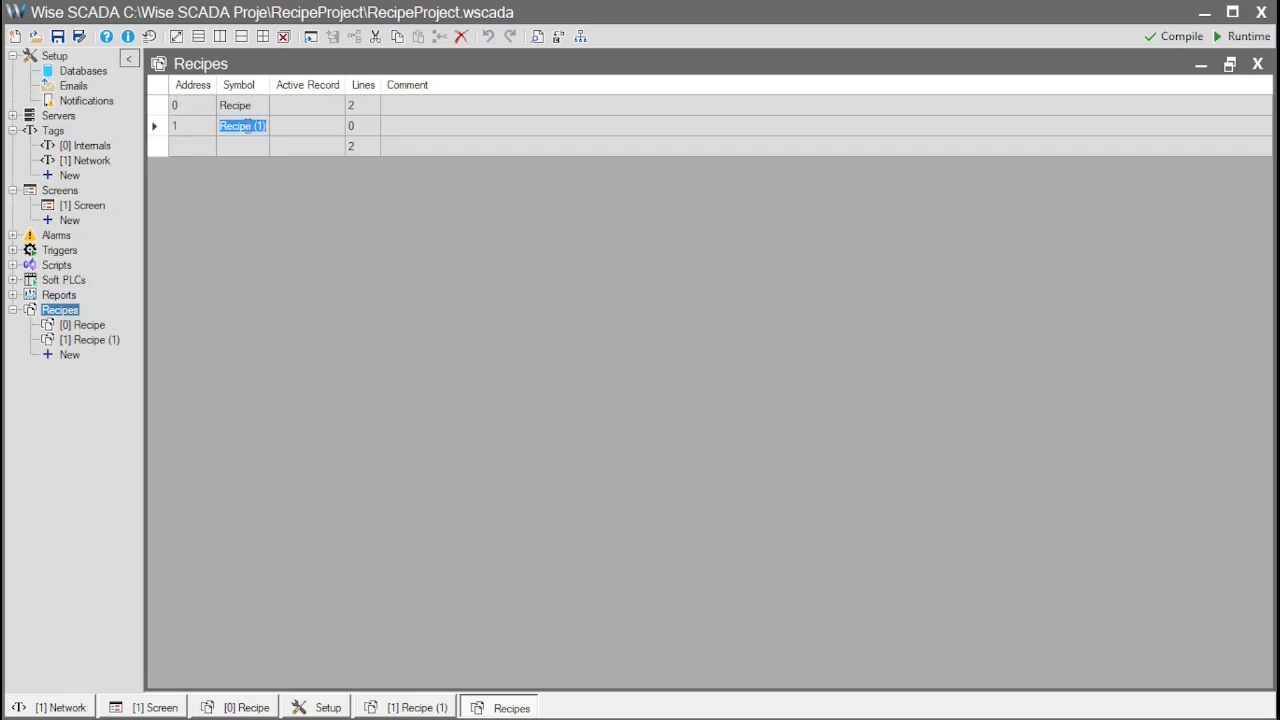
pyautogui.write('Machine 1')
pyautogui.press('Return')
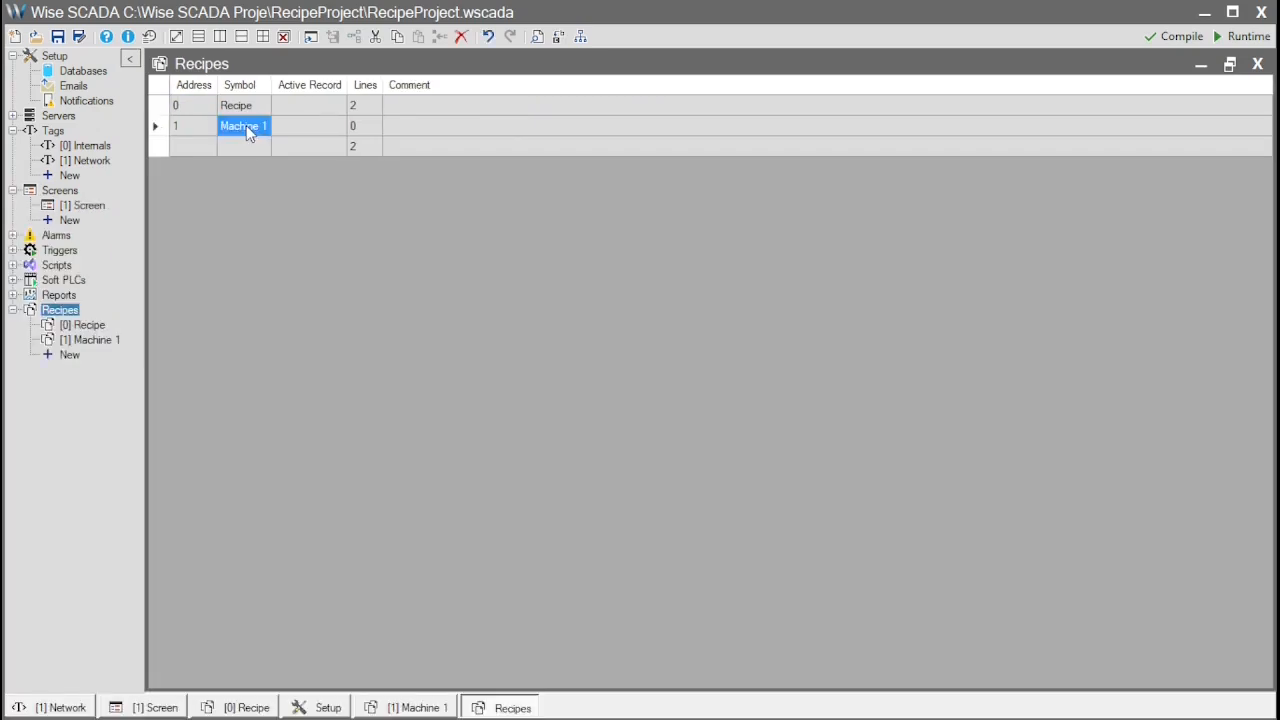
# Add two rows to the Machine 1 recipe using the tags _Tag_1 and _Tag_4
pyautogui.doubleClick(104, 342)
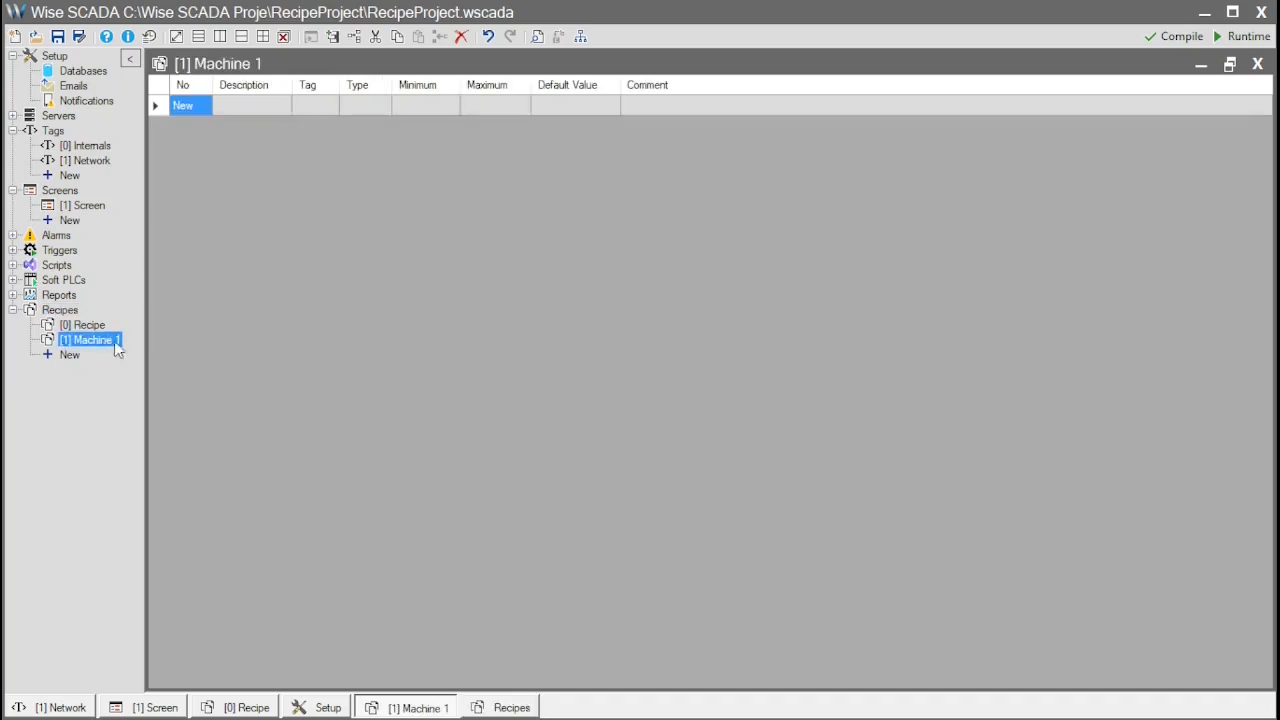
pyautogui.click(198, 104)
pyautogui.click(324, 104)
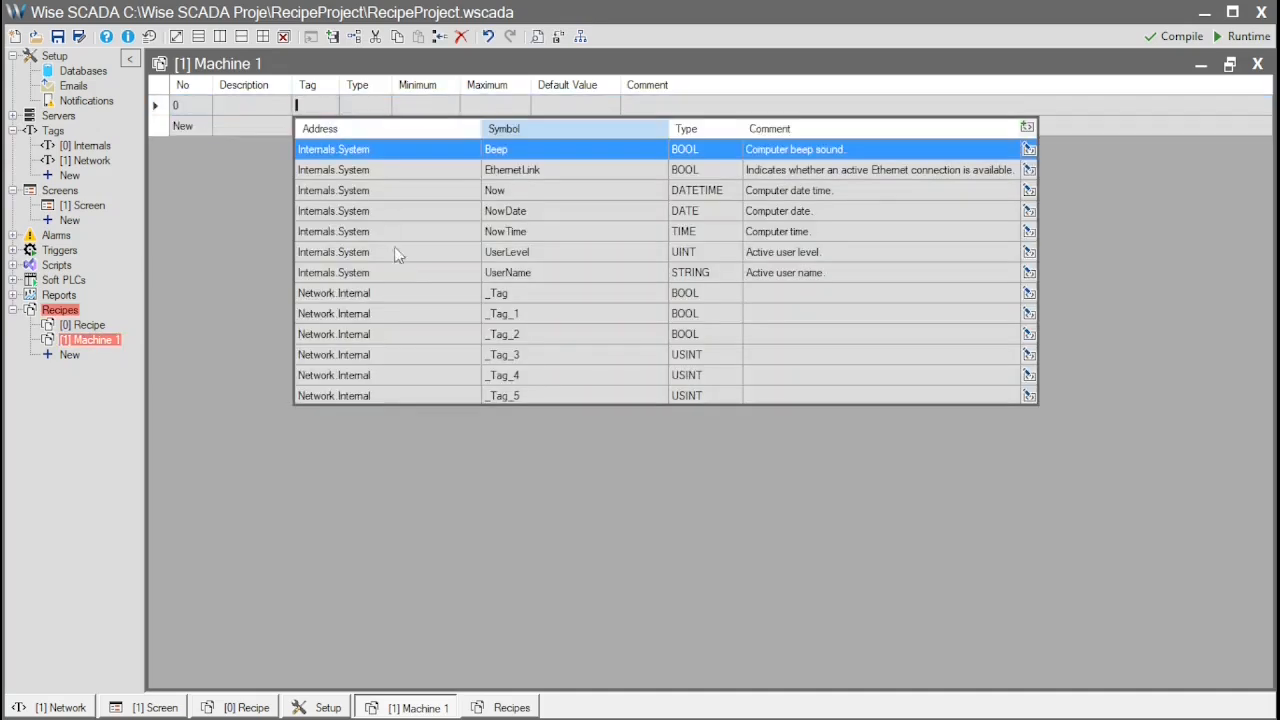
pyautogui.click(434, 308)
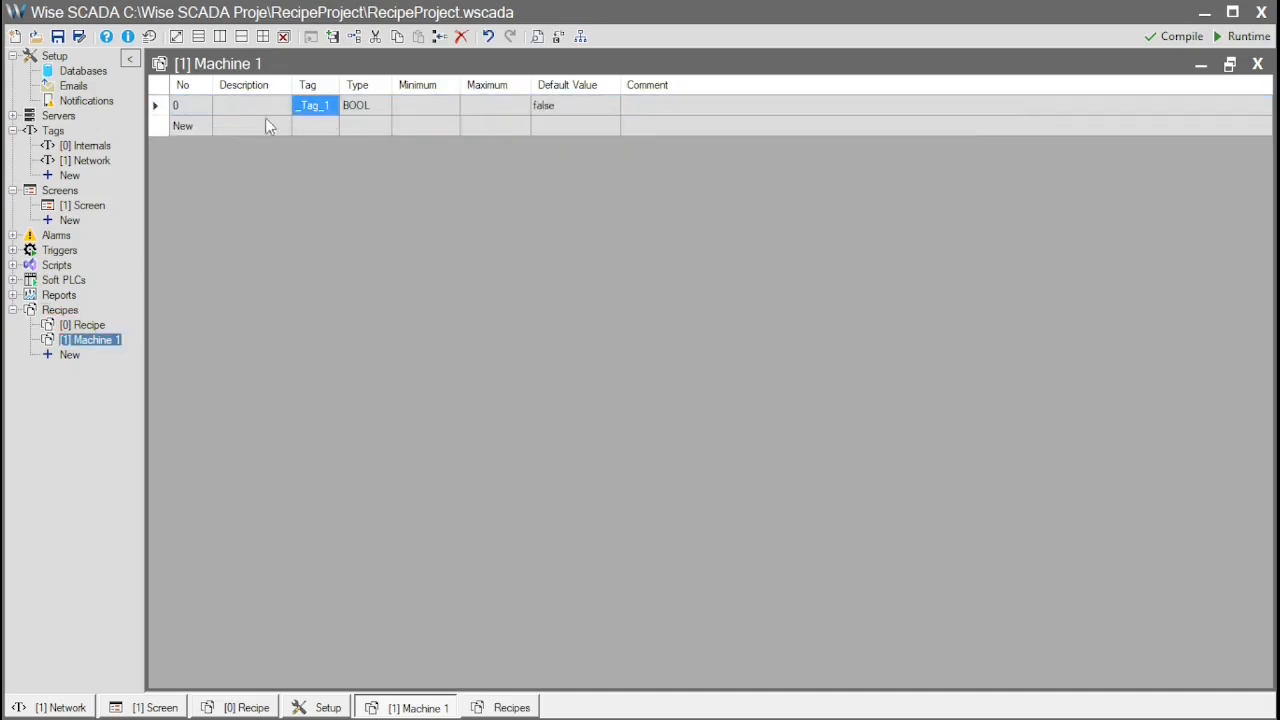
pyautogui.click(314, 133)
pyautogui.click(315, 131)
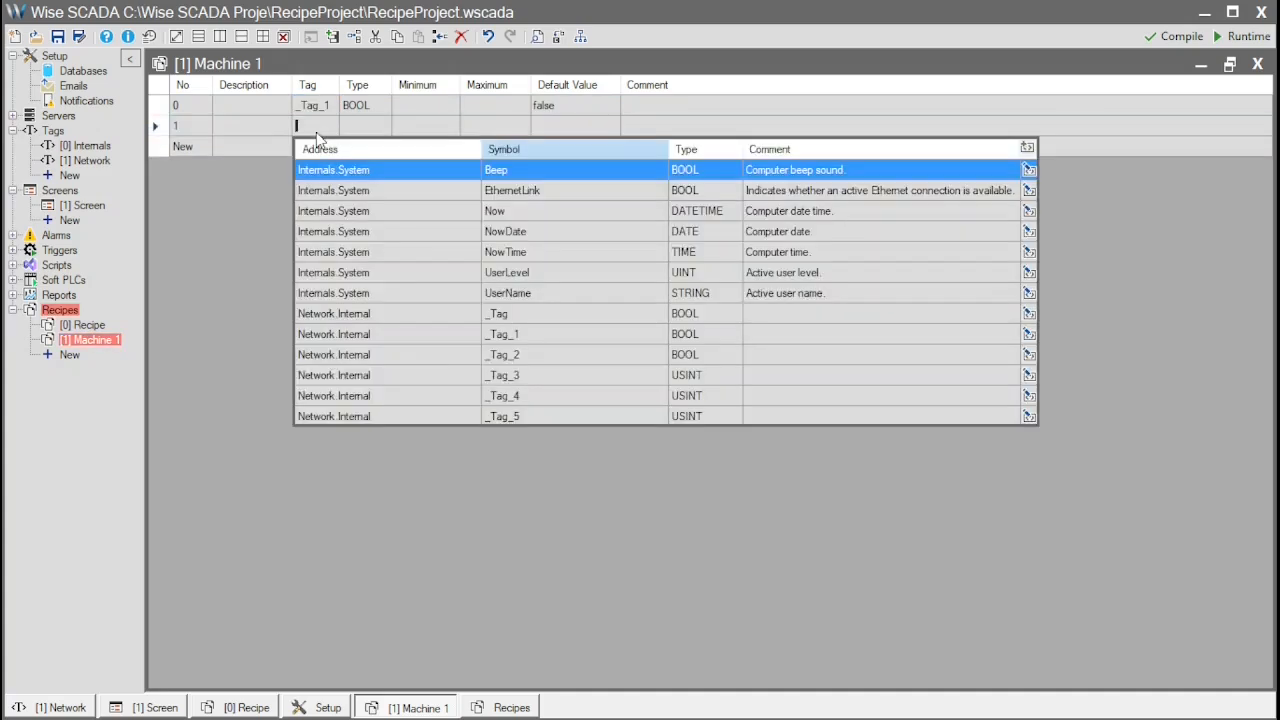
pyautogui.click(450, 400)
# Save the project and launch the Runtime
pyautogui.click(85, 326)
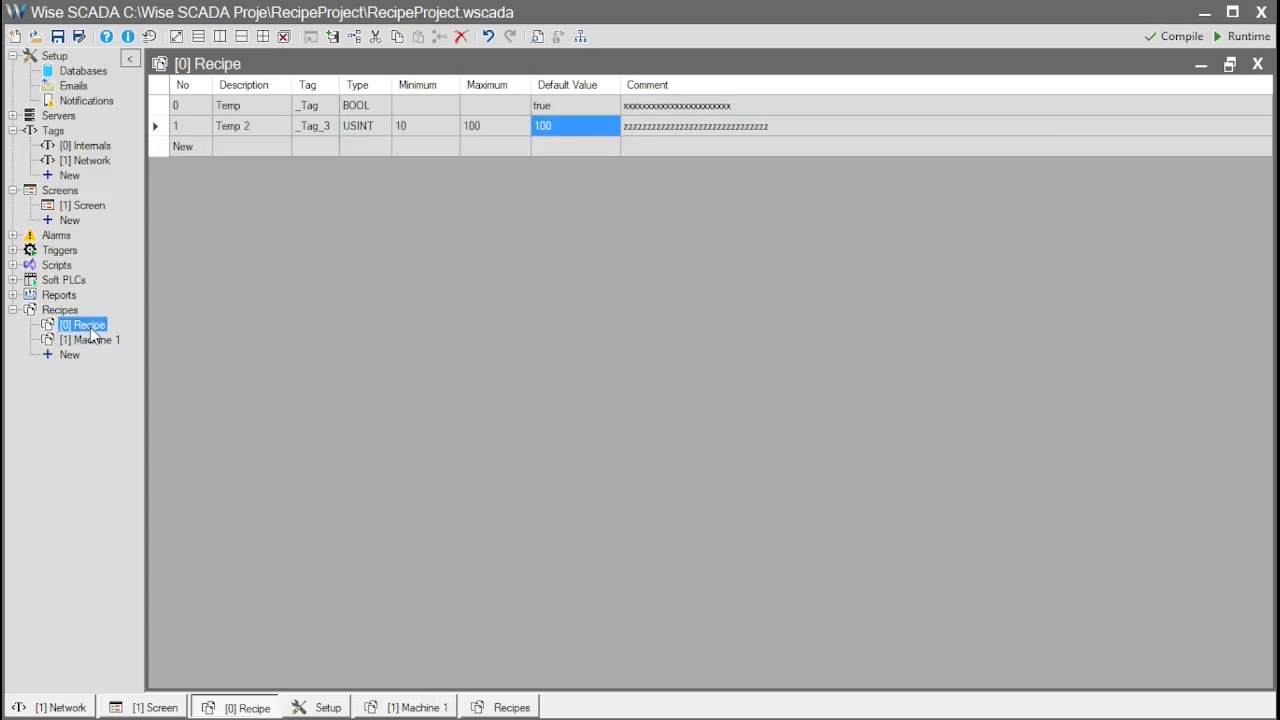
pyautogui.click(100, 344)
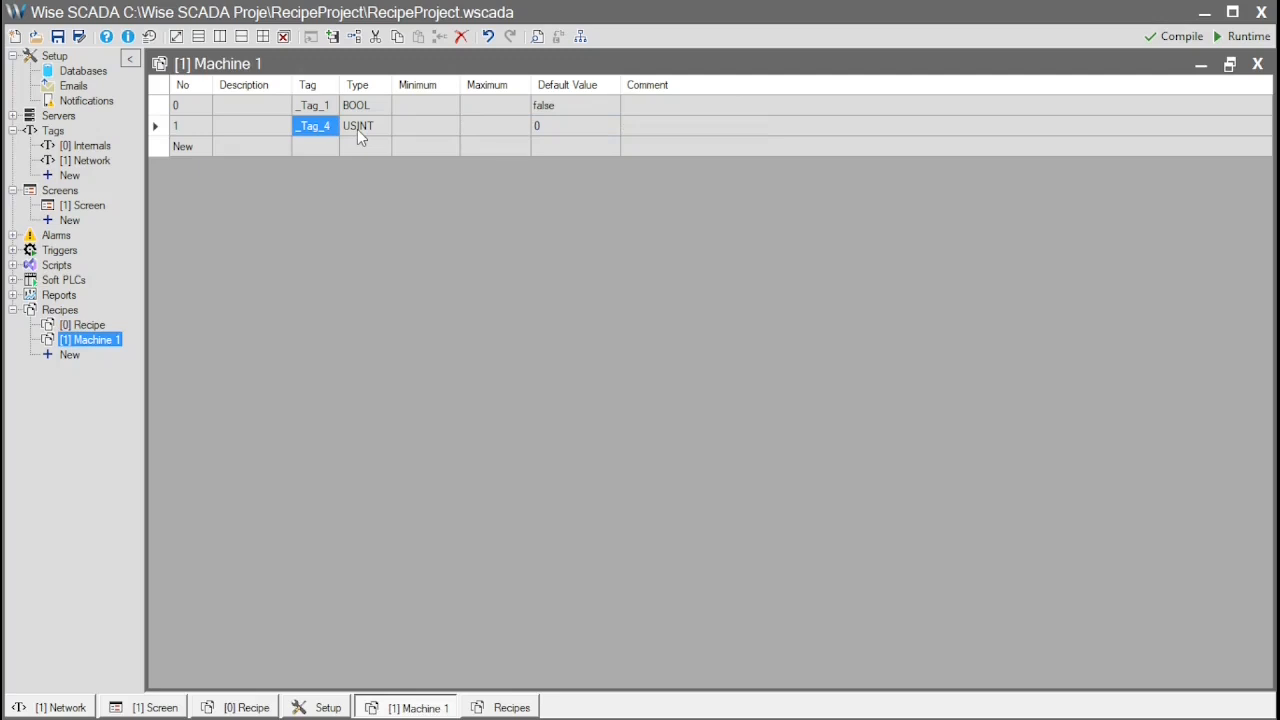
pyautogui.click(1242, 36)
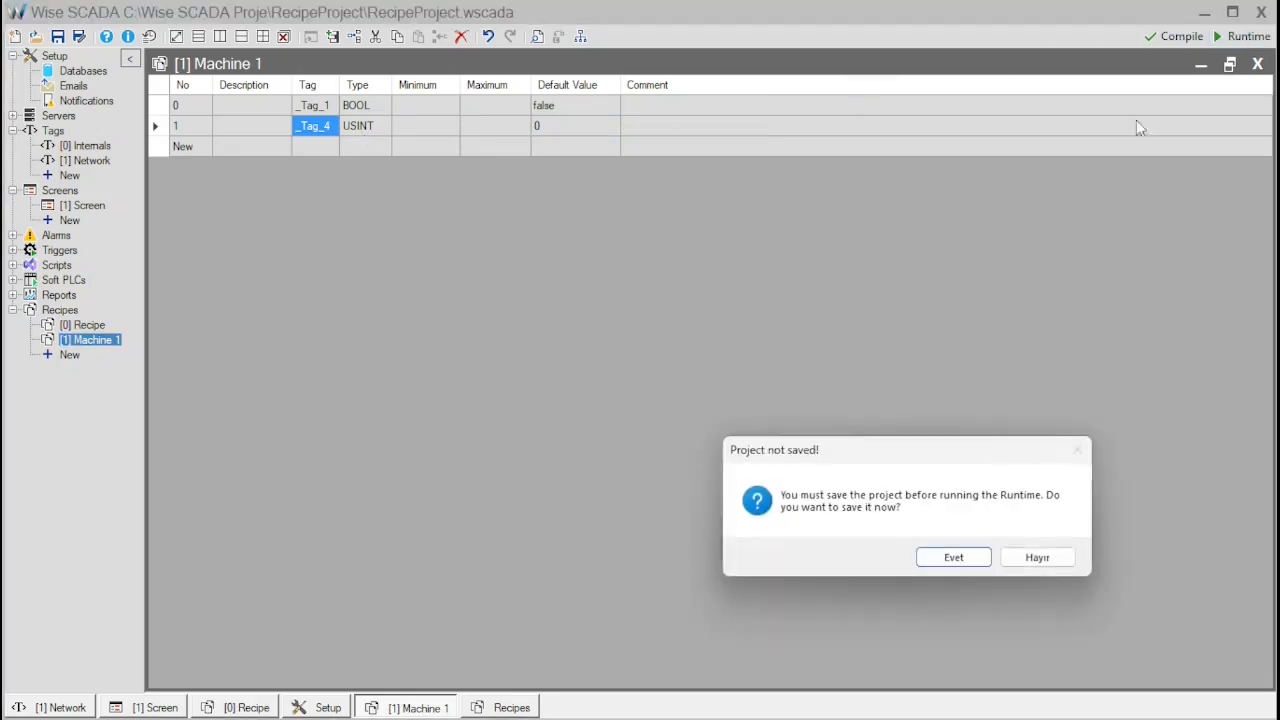
pyautogui.click(963, 555)
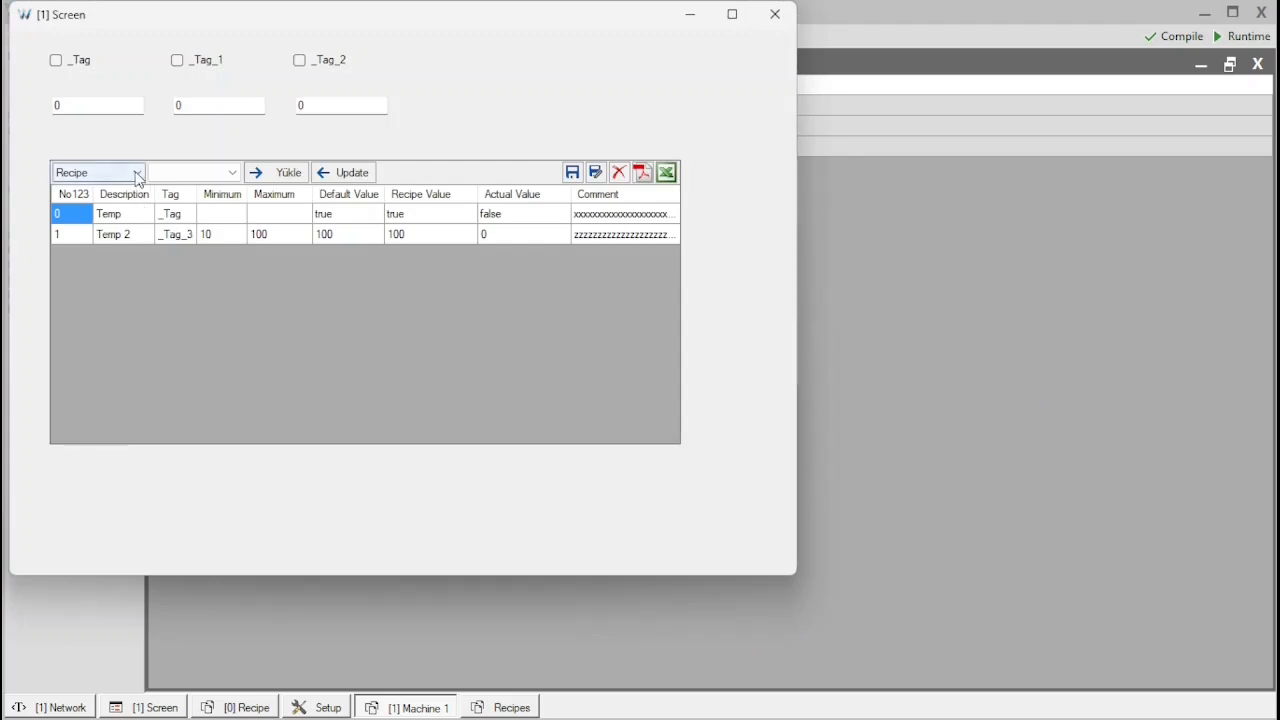
# In the running screen, switch the RecipeManager to the Machine 1 recipe
pyautogui.click(137, 175)
pyautogui.click(114, 190)
pyautogui.click(195, 173)
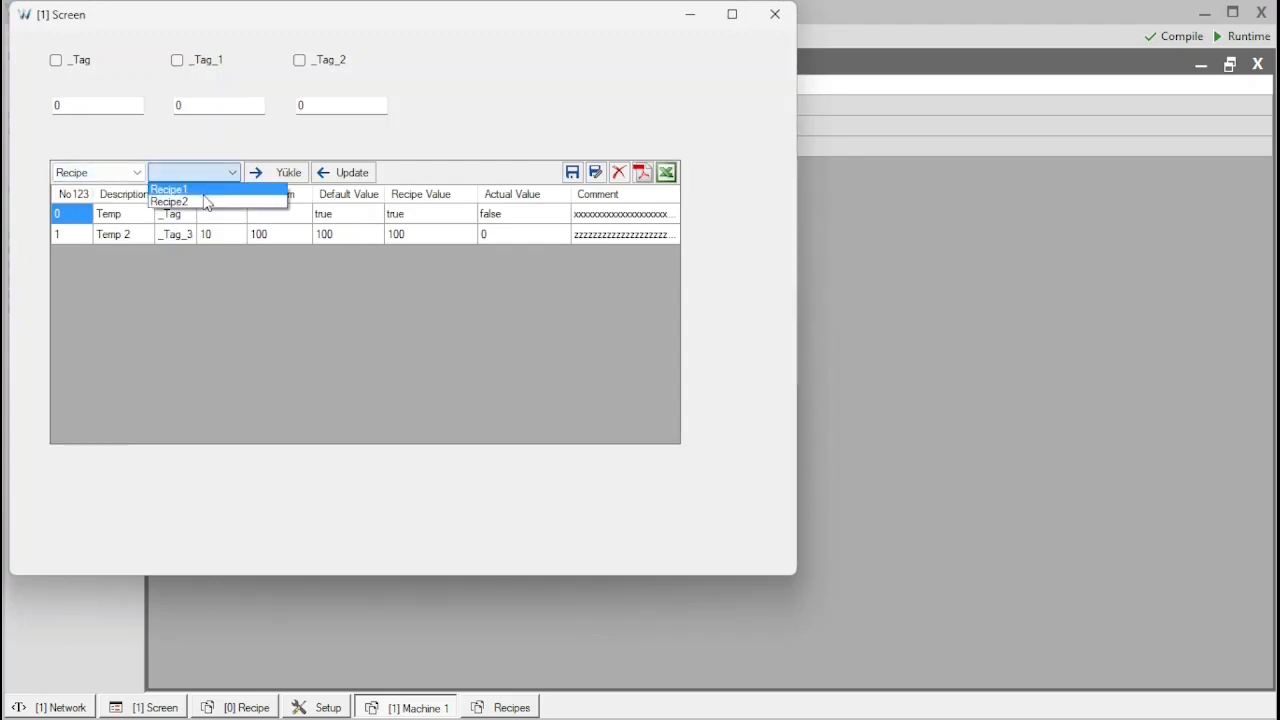
pyautogui.click(132, 173)
pyautogui.click(132, 173)
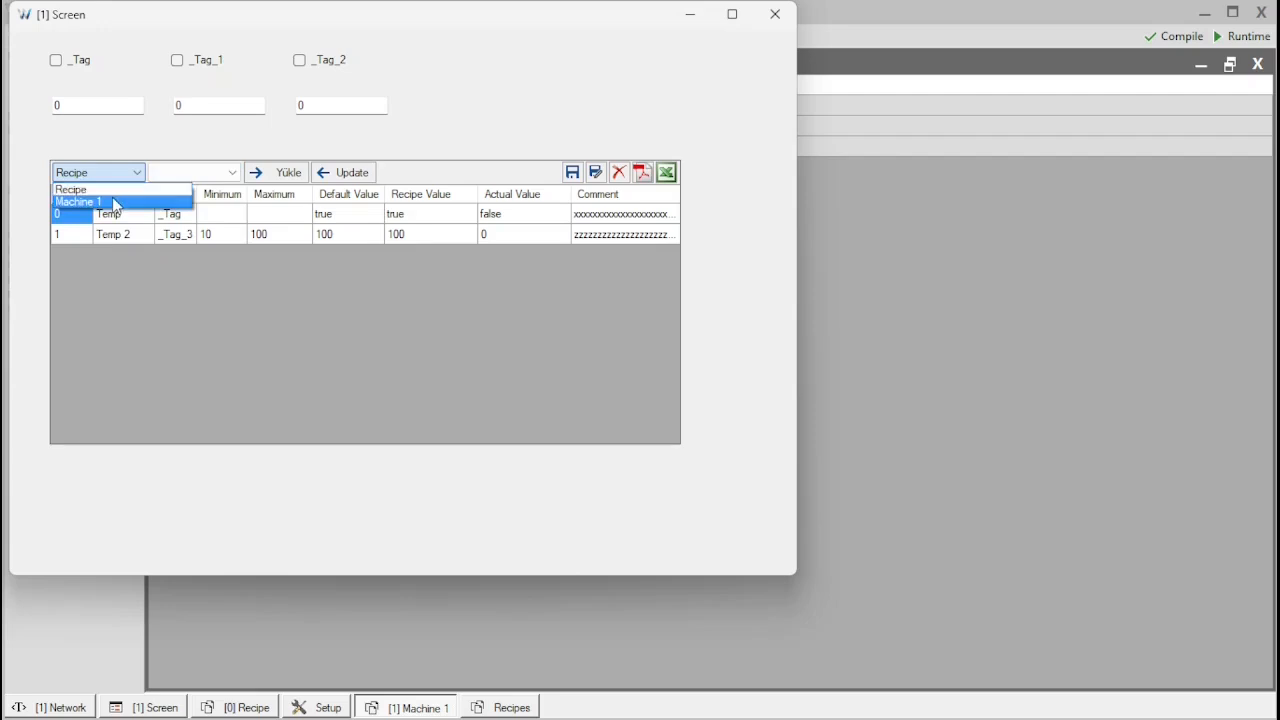
pyautogui.click(114, 203)
pyautogui.click(200, 177)
pyautogui.click(200, 179)
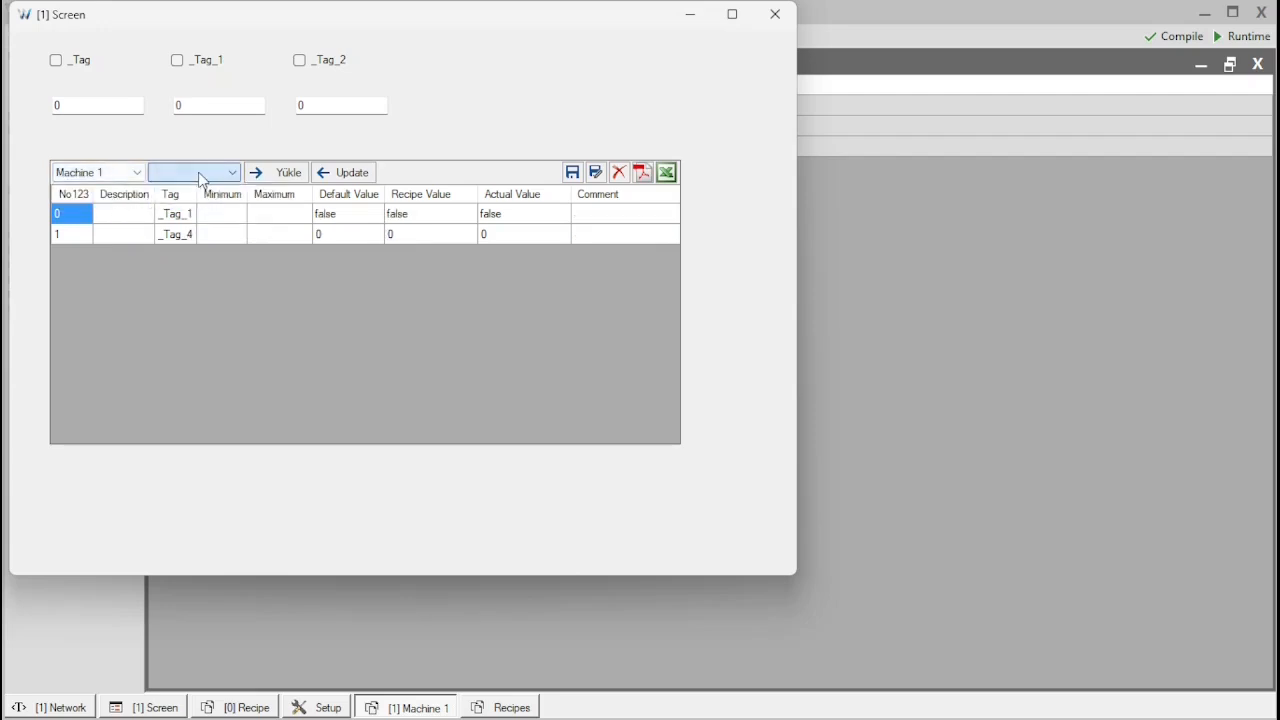
# Enter Machine 1 recipe values of true for _Tag_1 and 10 for _Tag_4, and try to save them
pyautogui.click(441, 222)
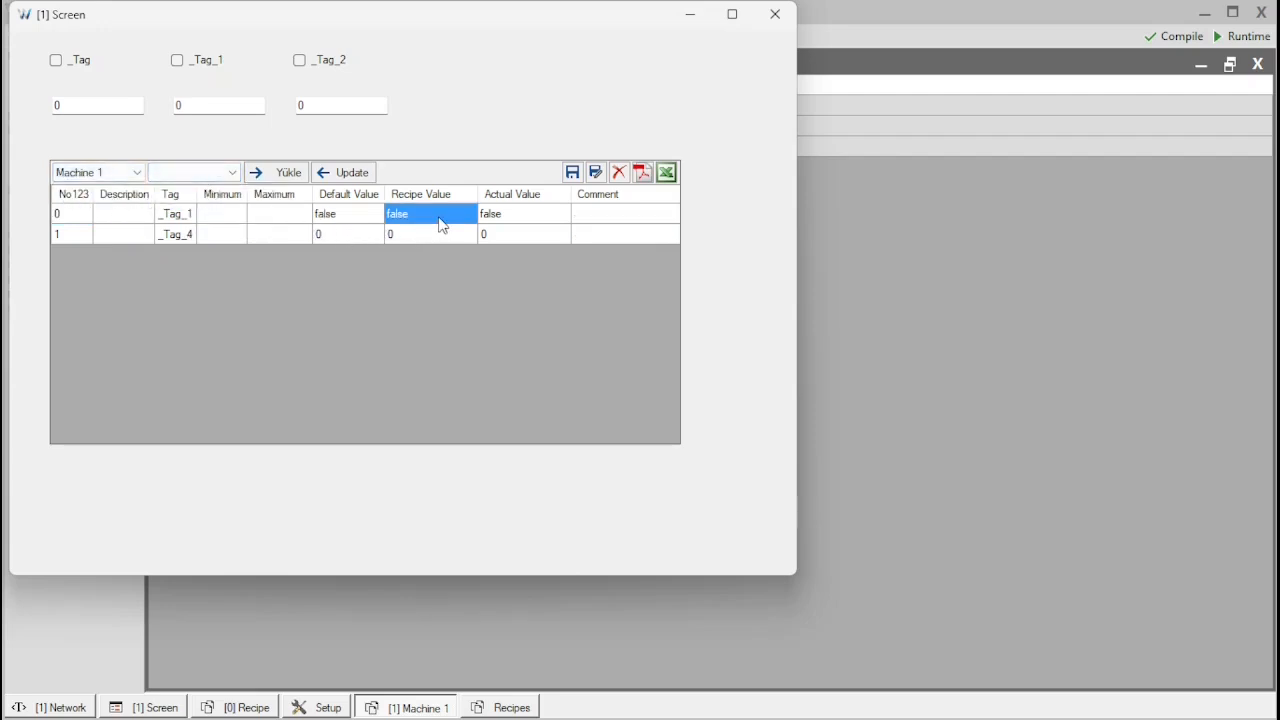
pyautogui.write('true')
pyautogui.press('Return')
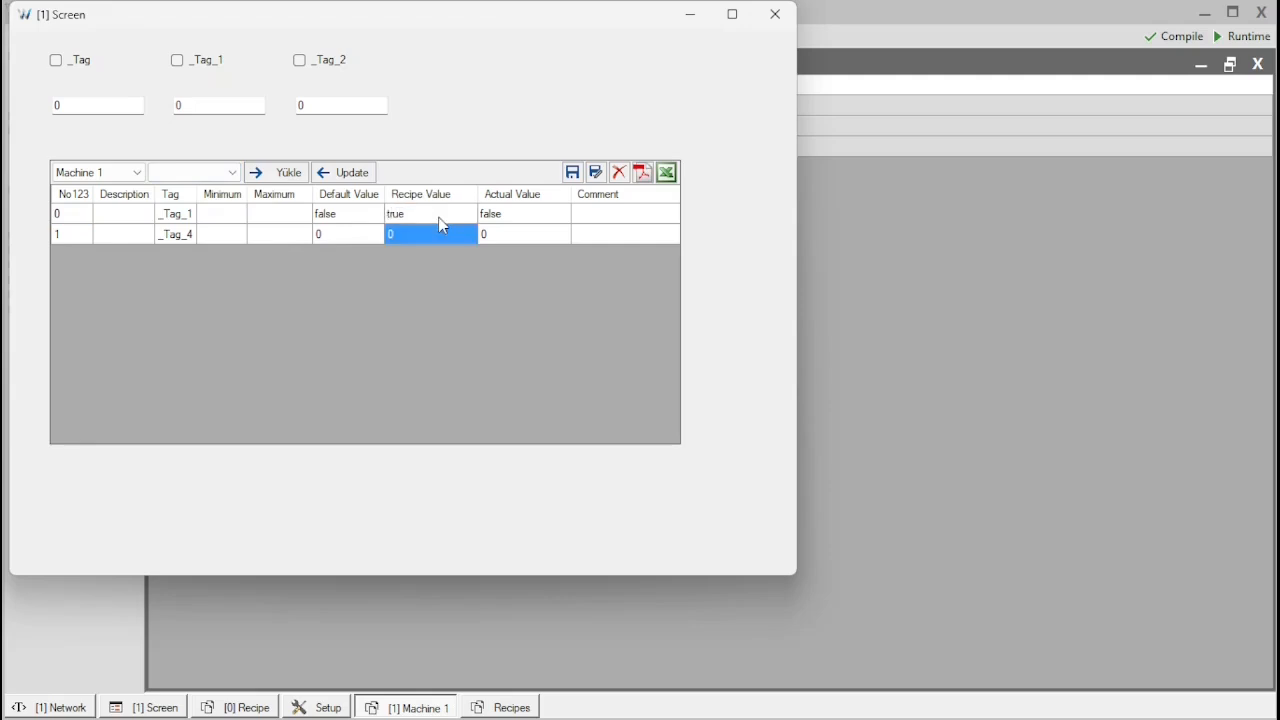
pyautogui.write('10')
pyautogui.press('Return')
pyautogui.click(573, 175)
pyautogui.click(352, 312)
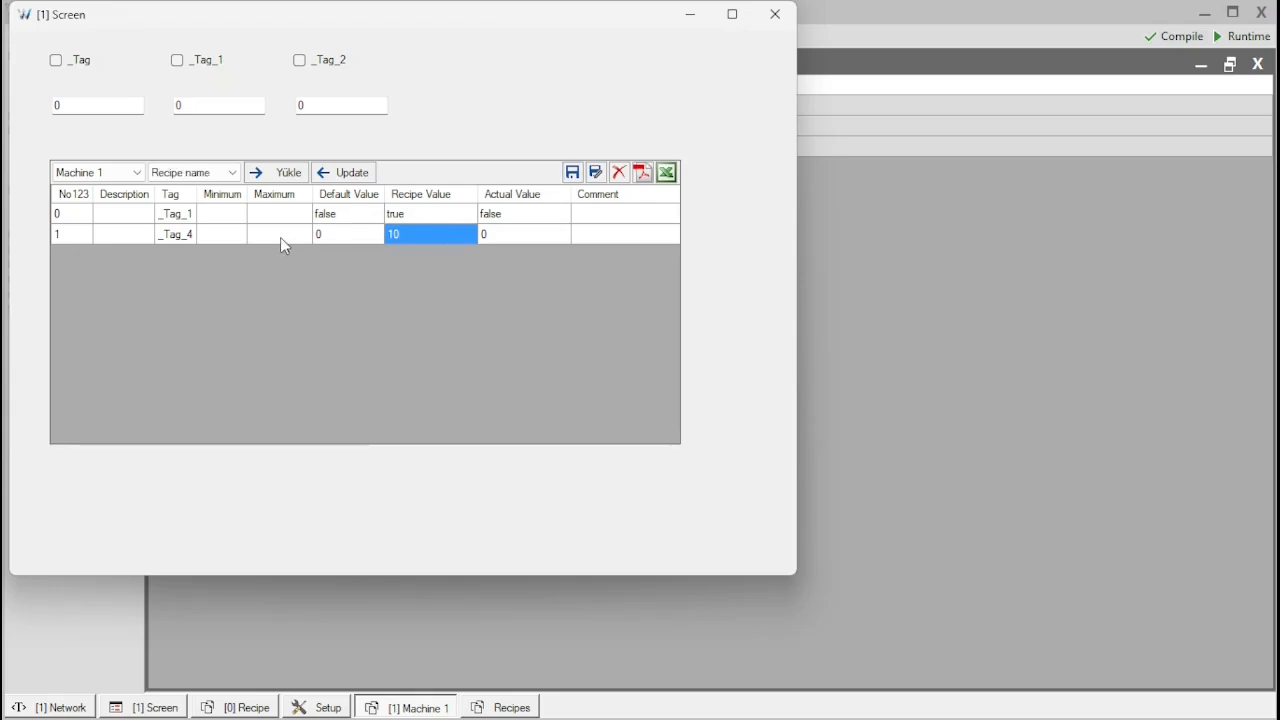
# Switch the RecipeManager back to the Recipe recipe and select its Recipe1 record
pyautogui.click(128, 176)
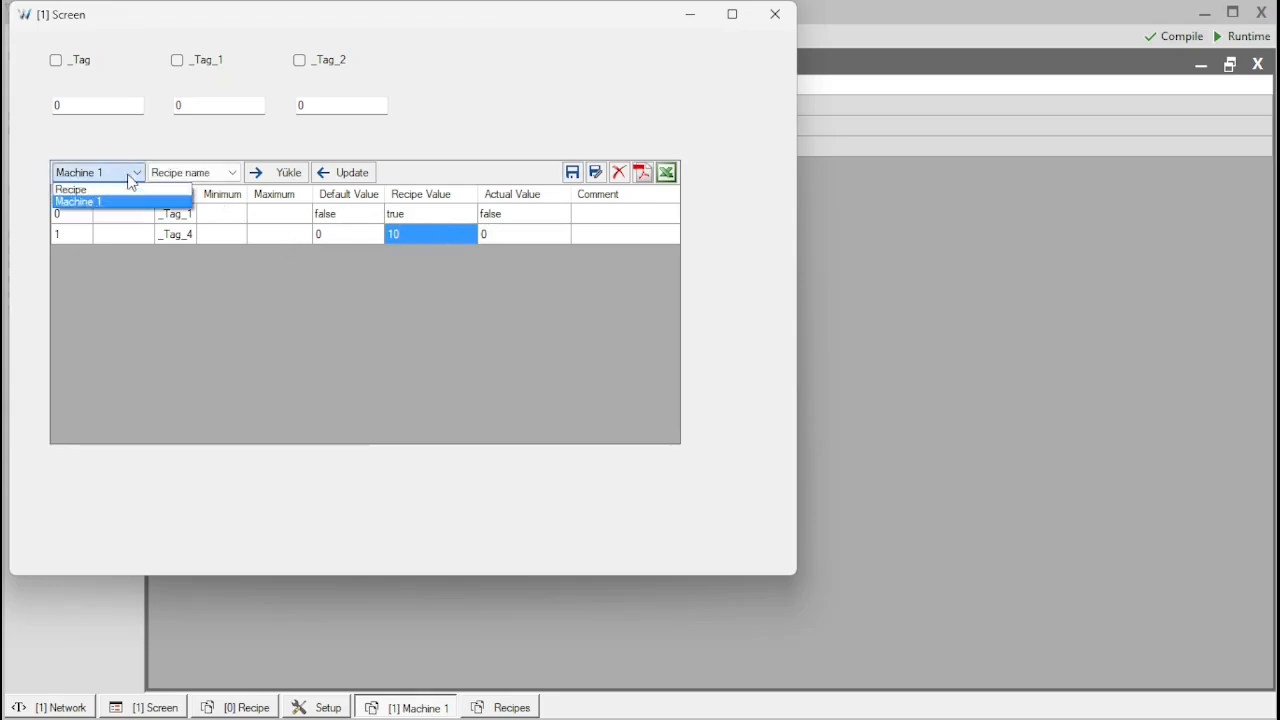
pyautogui.click(130, 177)
pyautogui.click(180, 176)
pyautogui.click(184, 178)
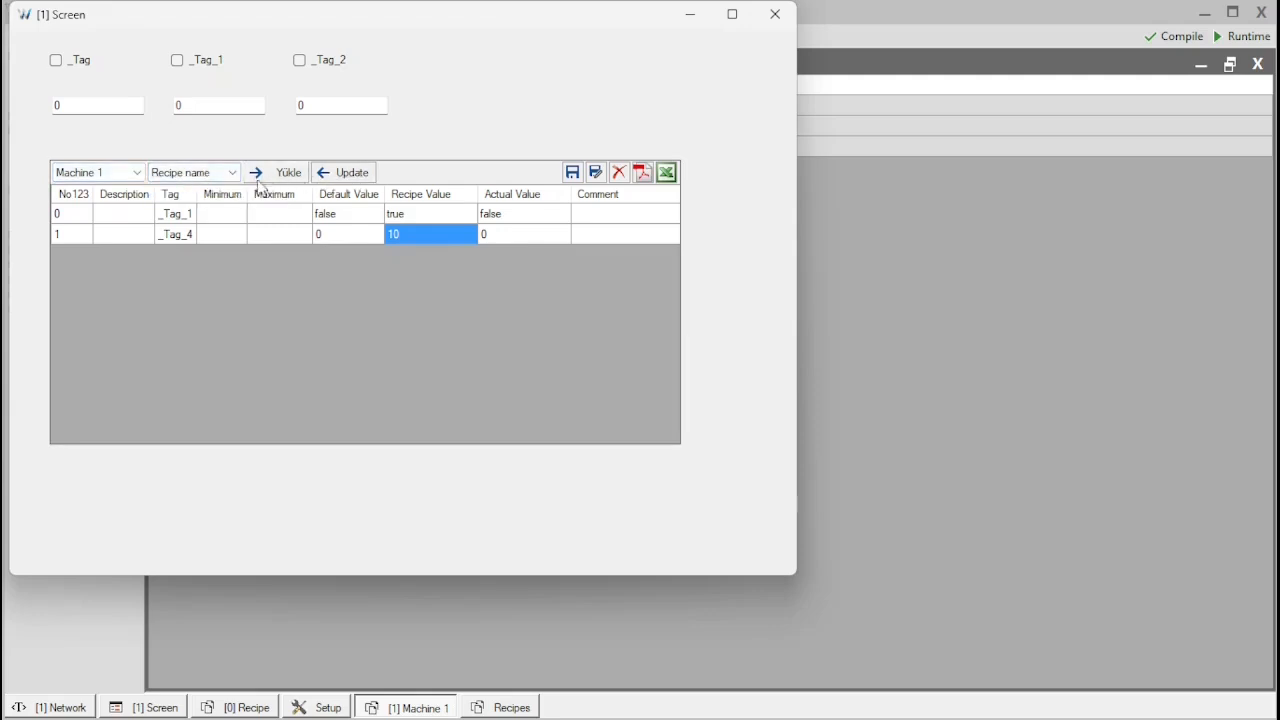
pyautogui.click(138, 180)
pyautogui.click(114, 189)
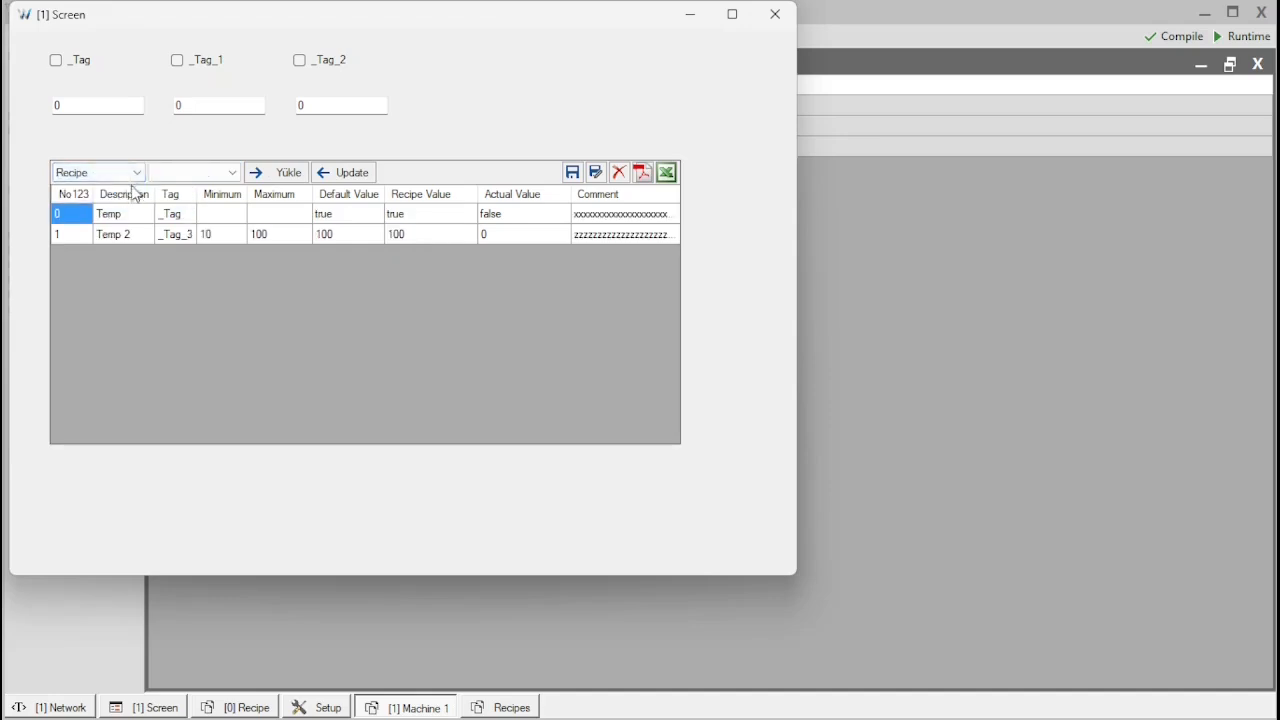
pyautogui.click(209, 176)
pyautogui.click(180, 189)
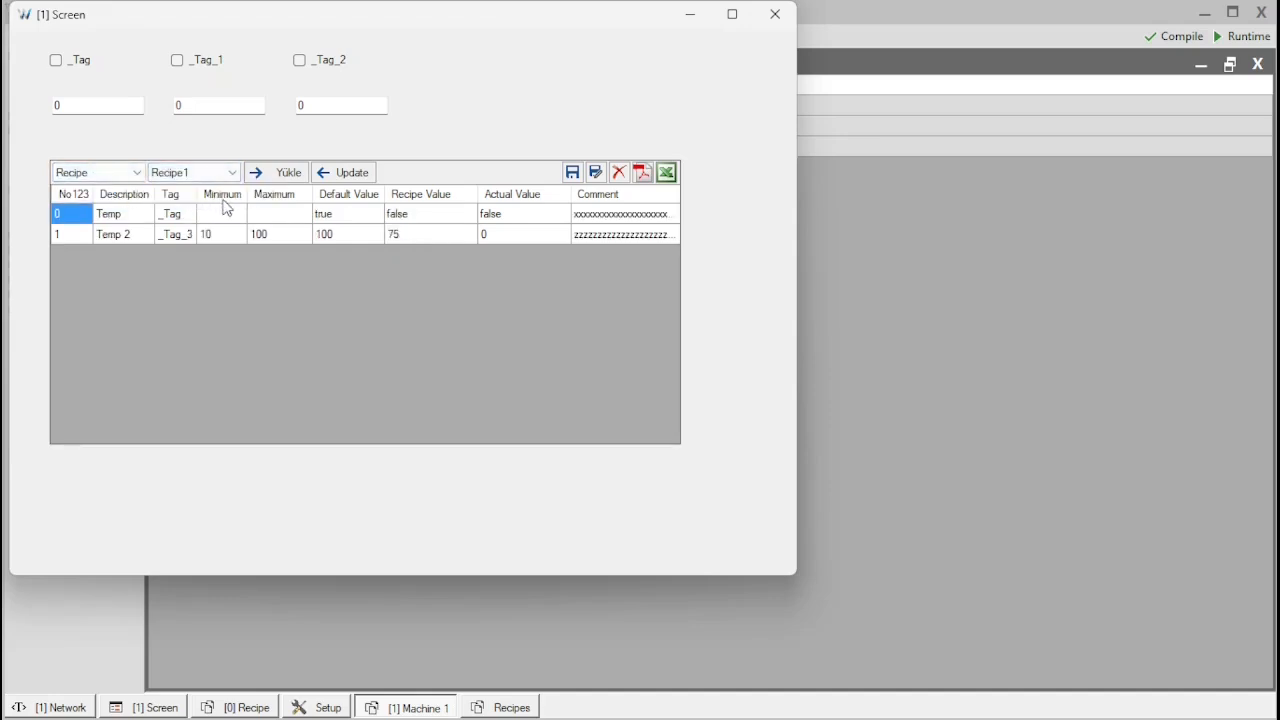